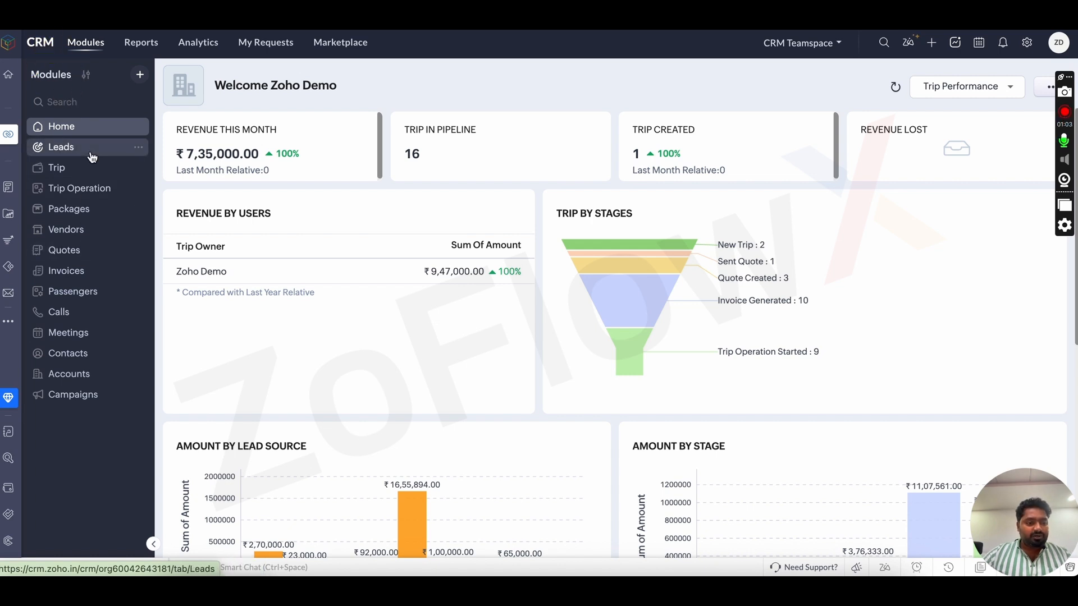
Open the Magical Maldives Escape package and examine its travel dates, pricing, inclusions, exclusions, and booking and cancellation terms.
click(90, 218)
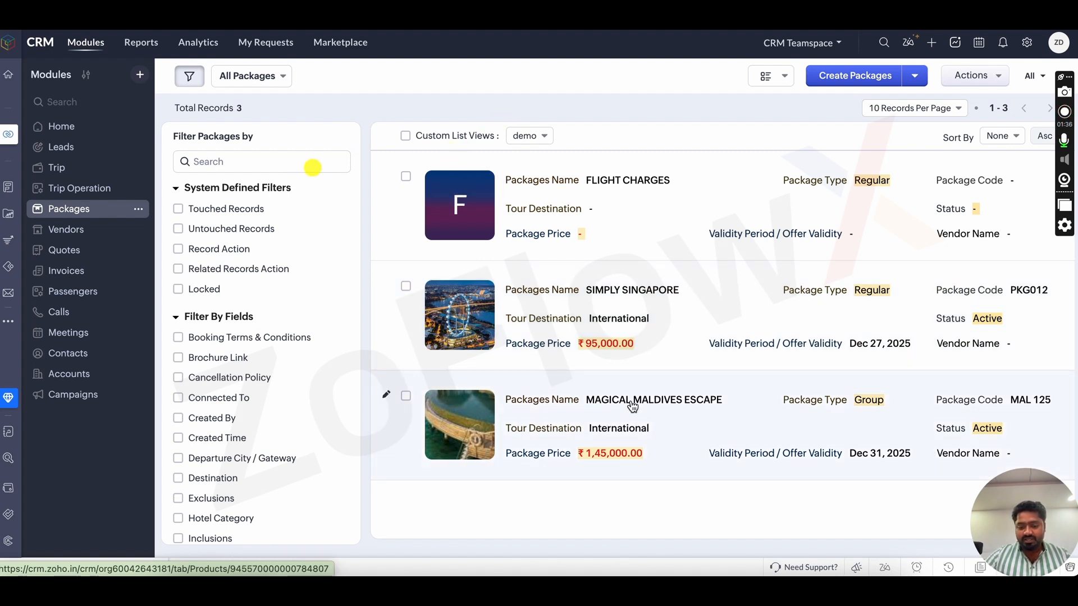
click(638, 421)
scroll(683, 292, down, 7)
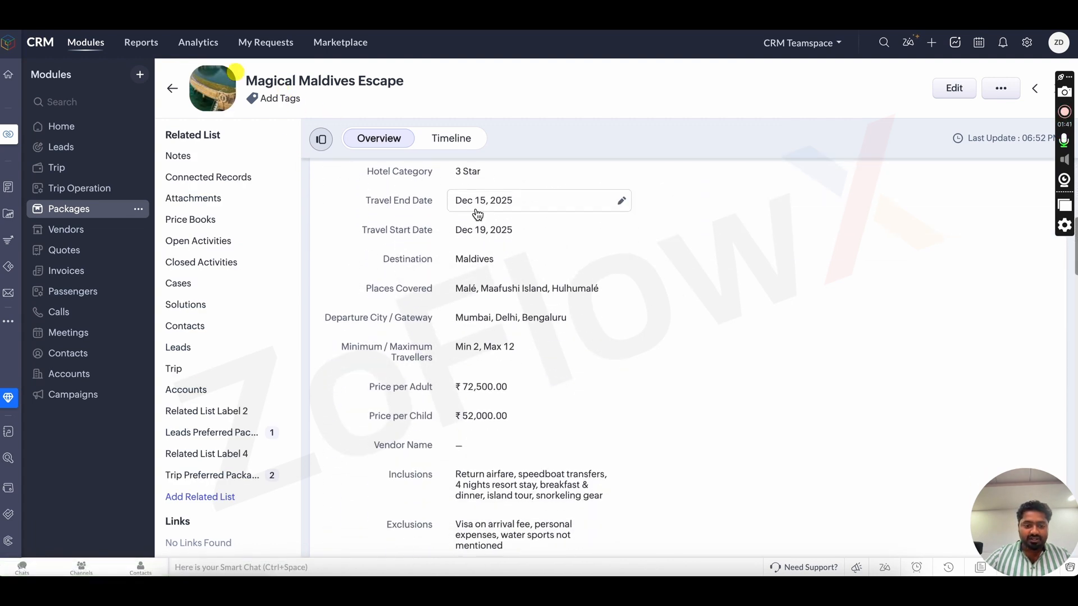
scroll(659, 335, down, 1)
scroll(661, 337, down, 3)
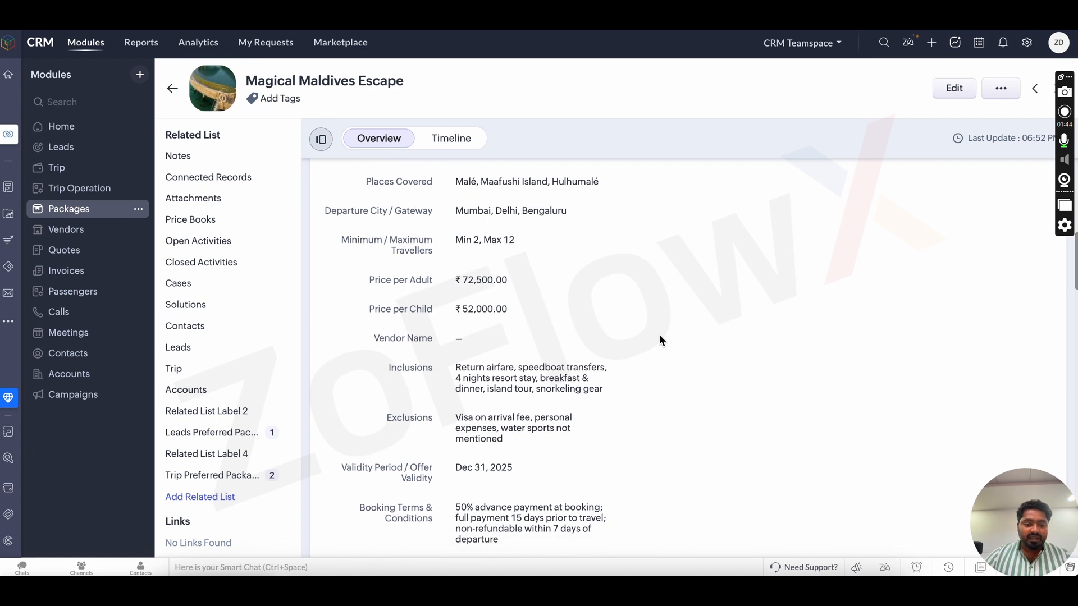
scroll(660, 334, down, 1)
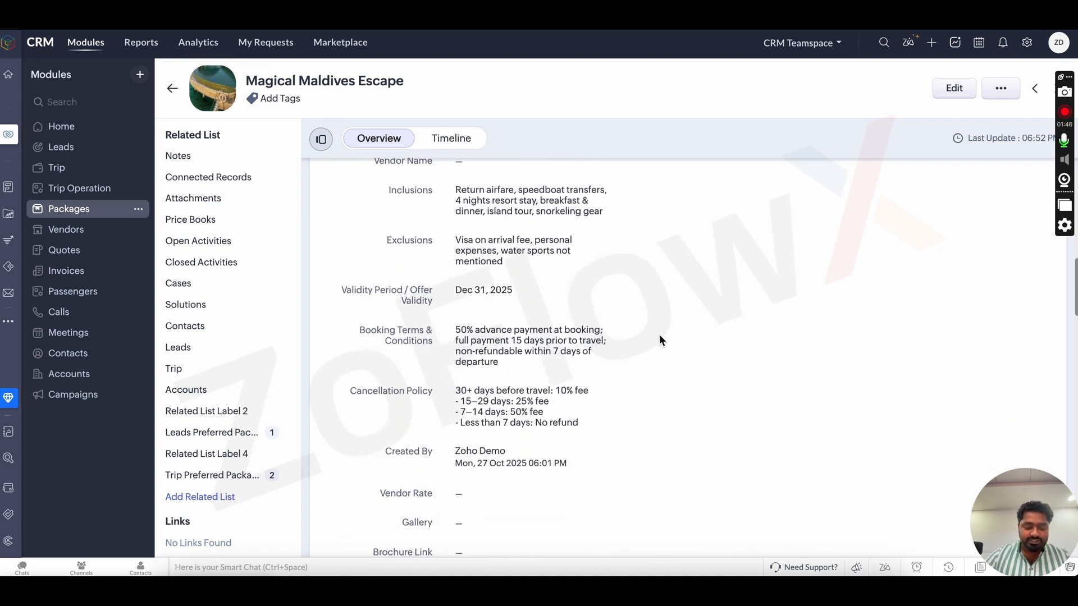
Examine all columns of the package's day-wise itinerary table, then return to the package list.
scroll(580, 416, down, 8)
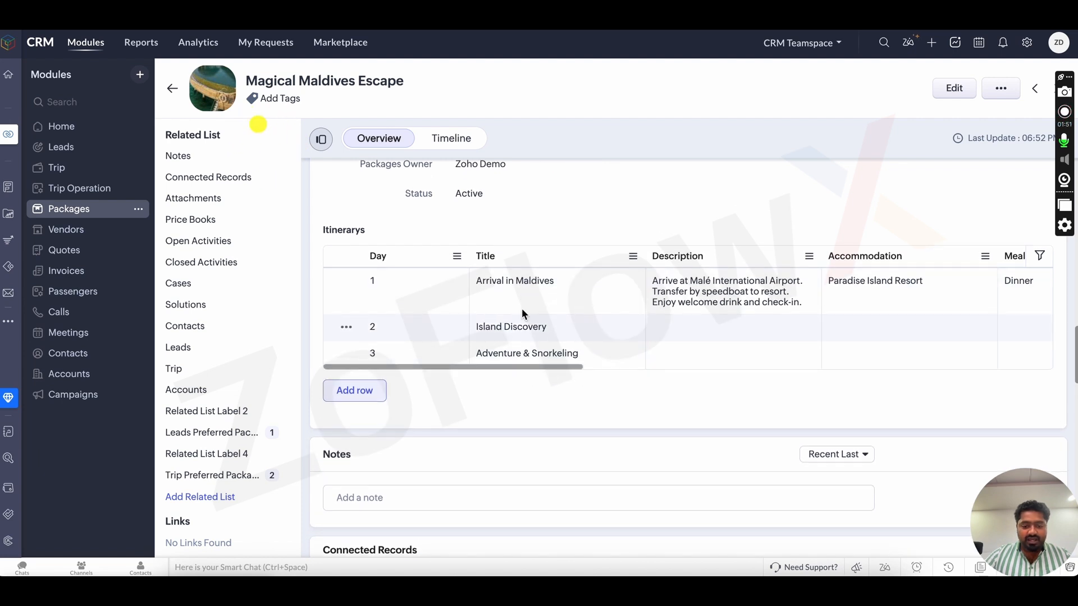
scroll(612, 328, right, 5)
scroll(611, 326, right, 5)
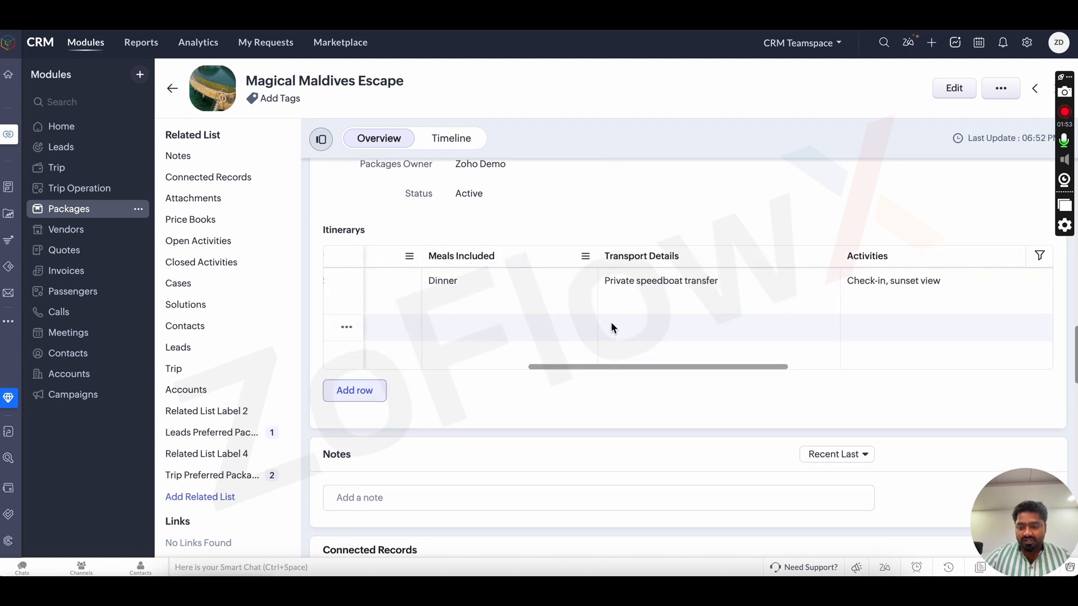
click(174, 90)
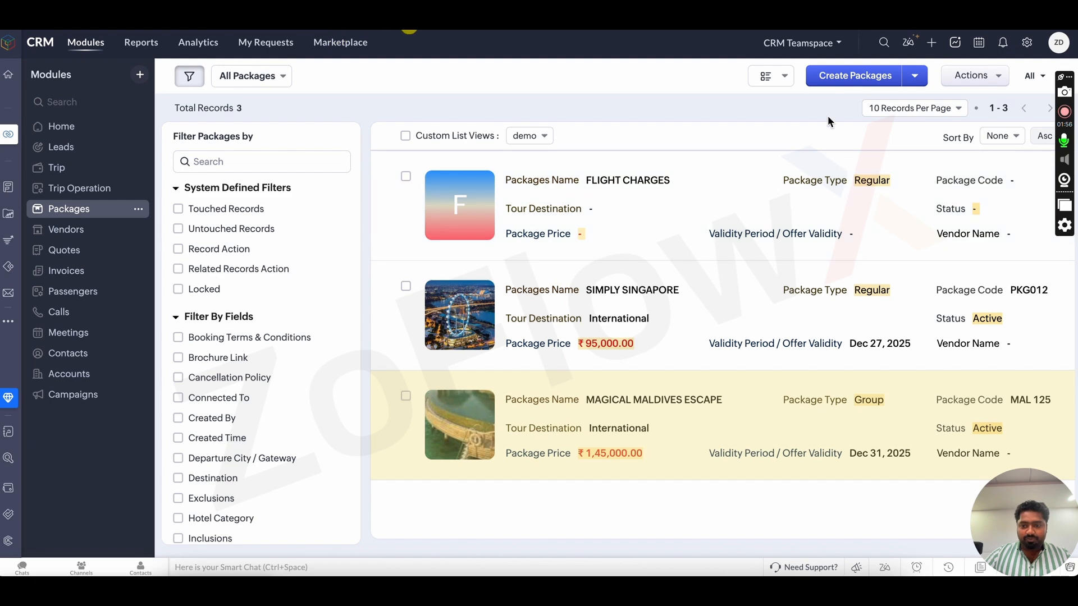
Look through the fields and itinerary table of a blank new package form, then discard it.
click(860, 78)
scroll(748, 261, down, 20)
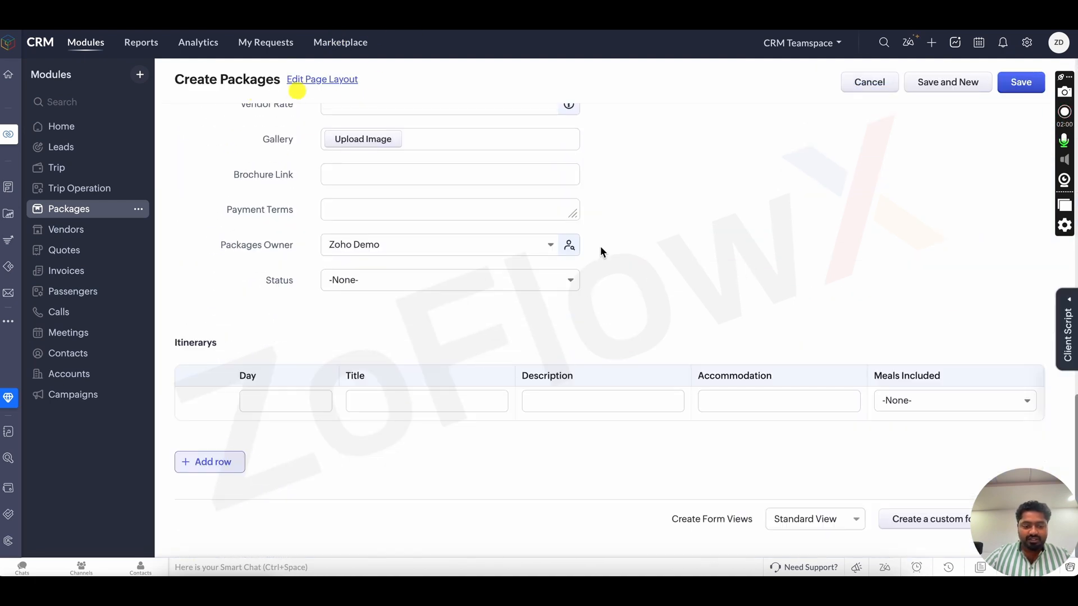
scroll(600, 247, up, 12)
scroll(601, 251, up, 2)
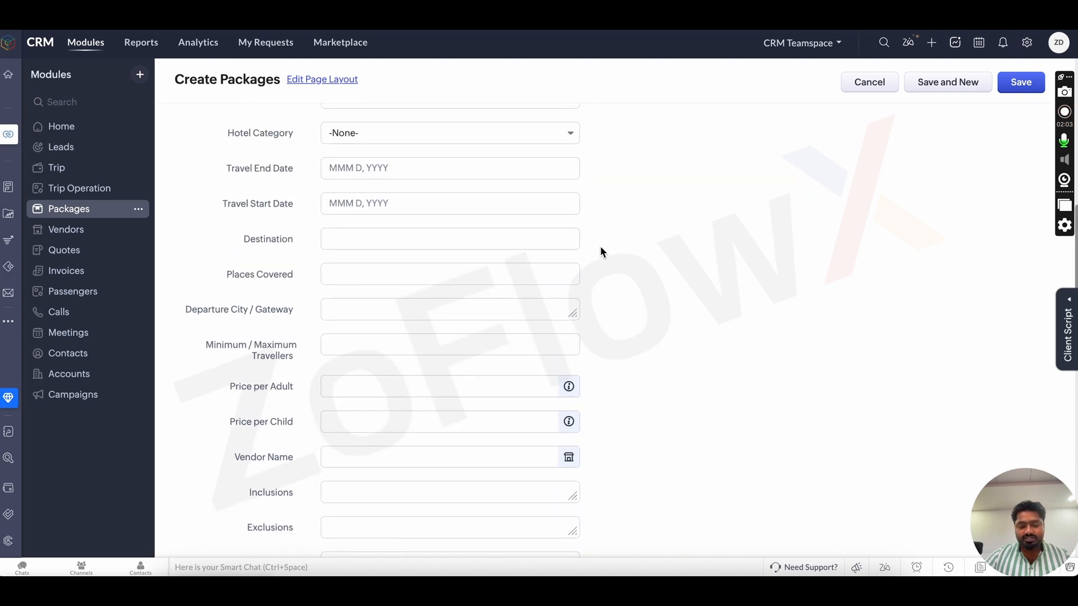
scroll(600, 251, up, 10)
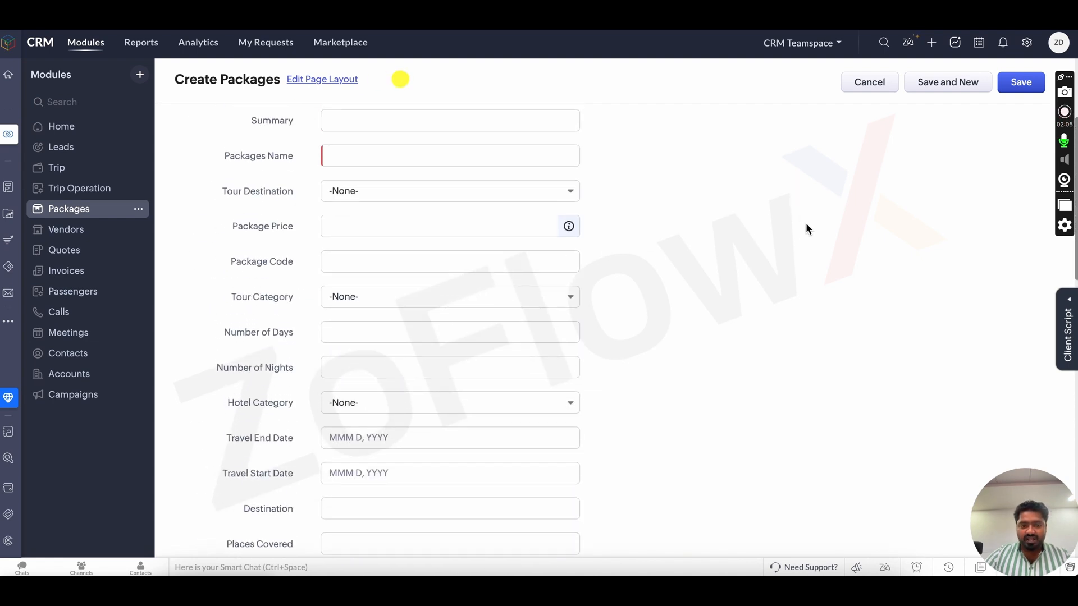
click(880, 84)
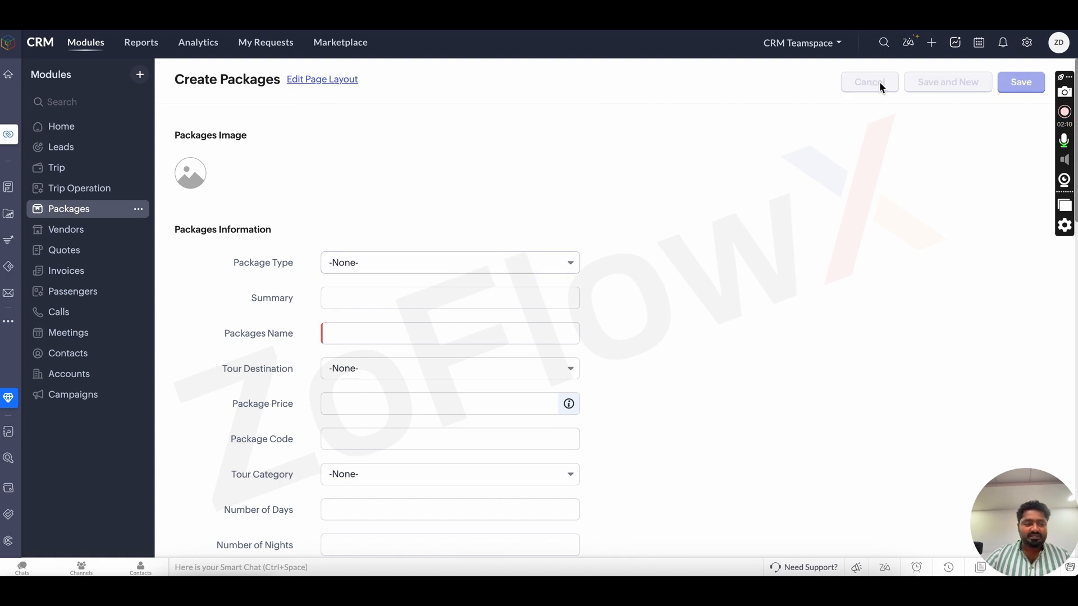
Open the existing vendor's record and examine its type, region, service, cost and status details.
click(79, 231)
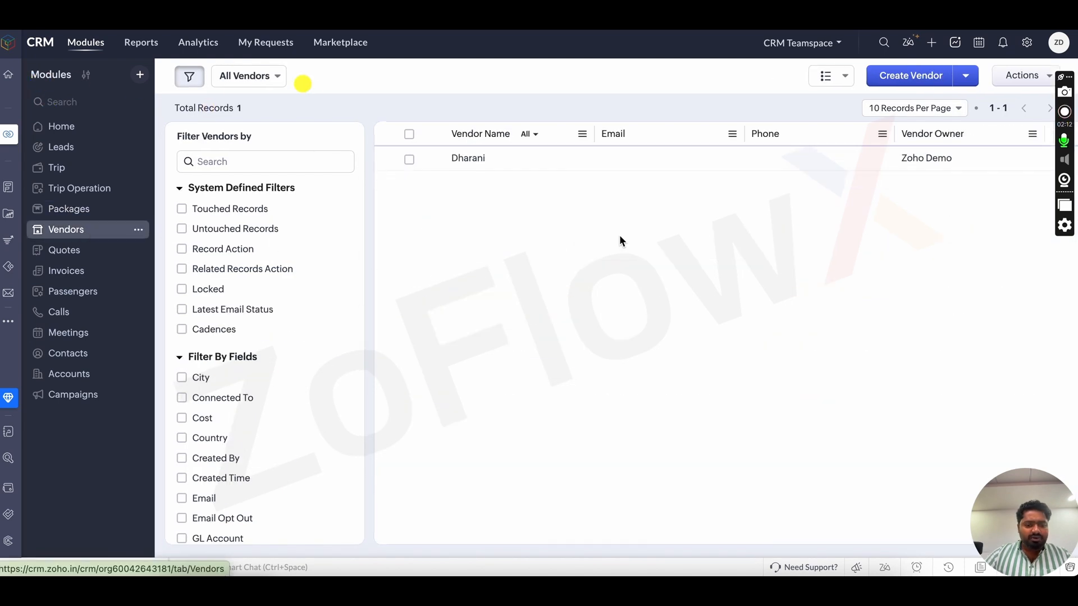
click(475, 167)
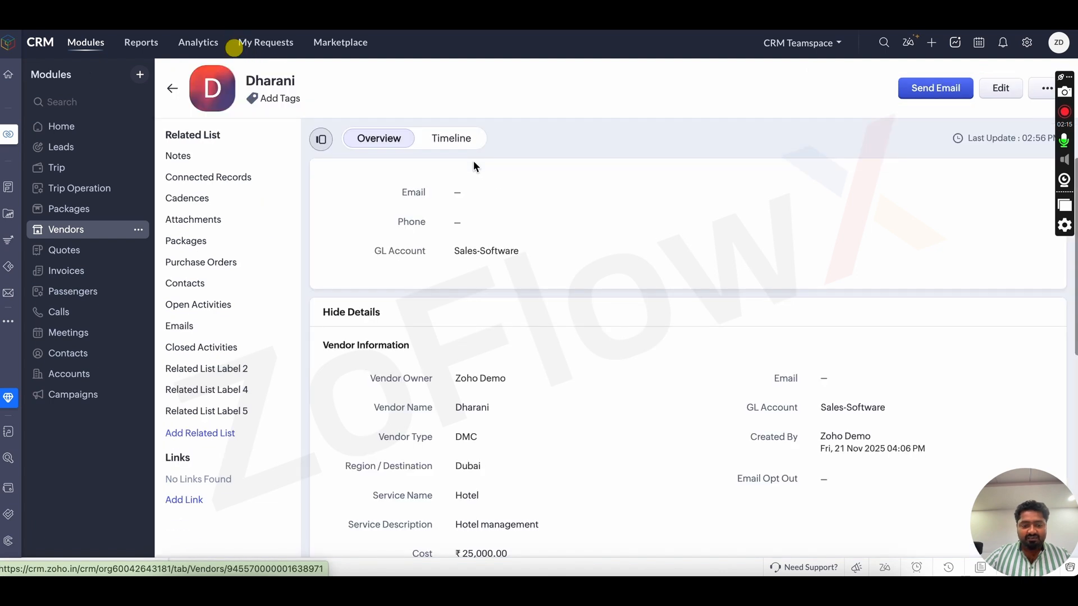
scroll(529, 308, down, 5)
scroll(529, 309, down, 1)
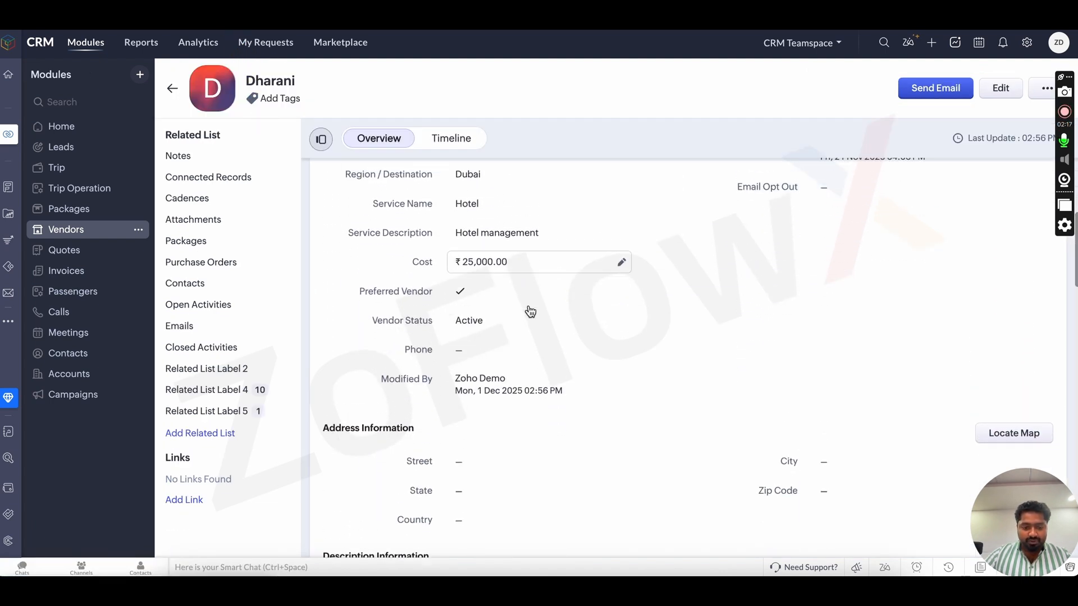
scroll(505, 308, up, 1)
click(542, 250)
click(645, 250)
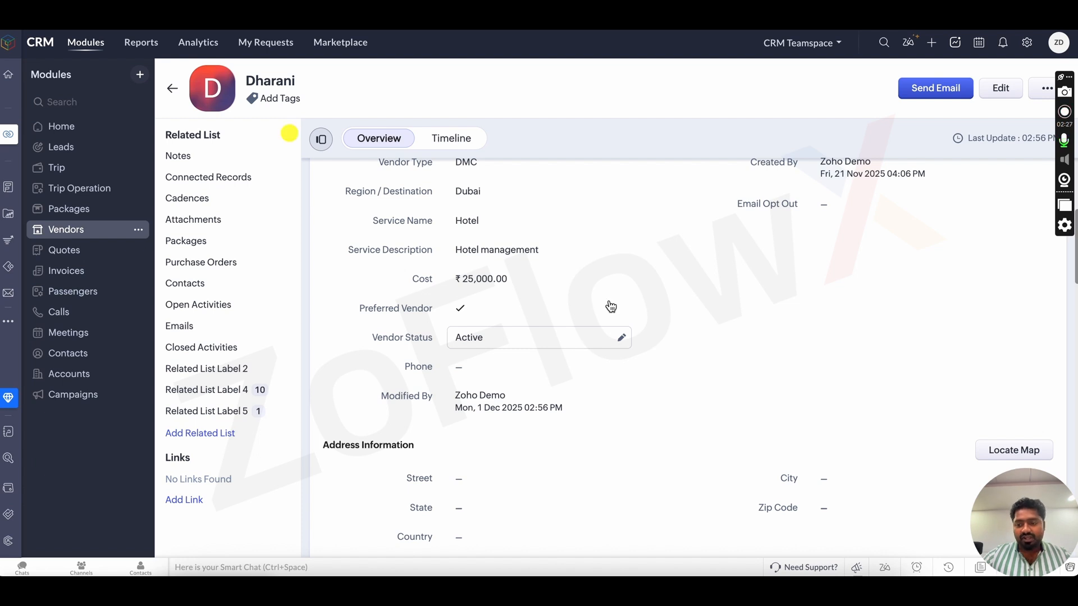
Look through the fields of a blank new vendor form, then leave it without saving.
click(66, 229)
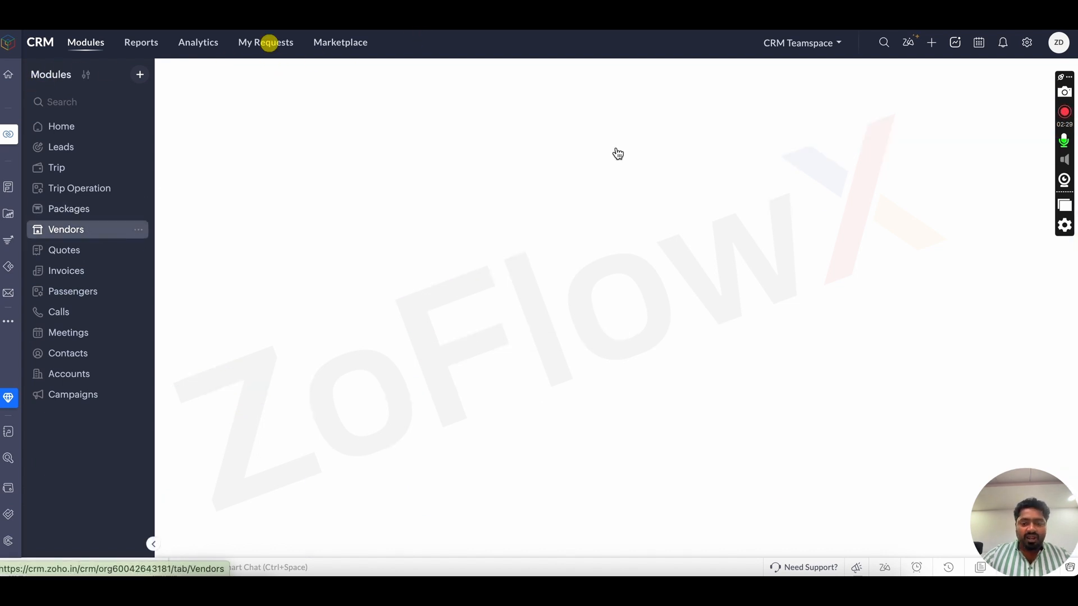
click(905, 77)
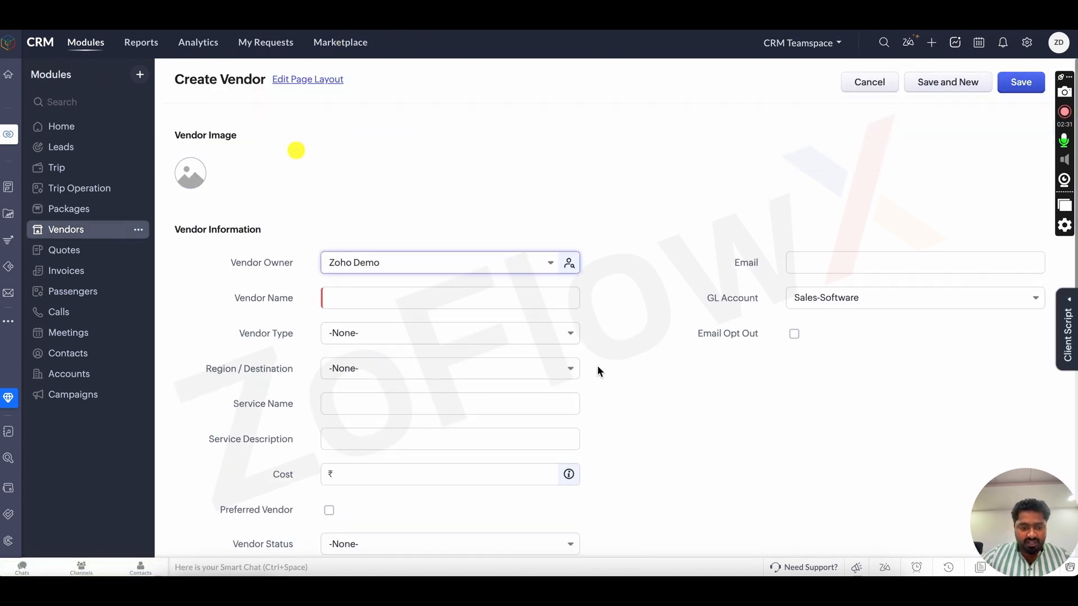
scroll(597, 365, down, 3)
scroll(597, 366, up, 3)
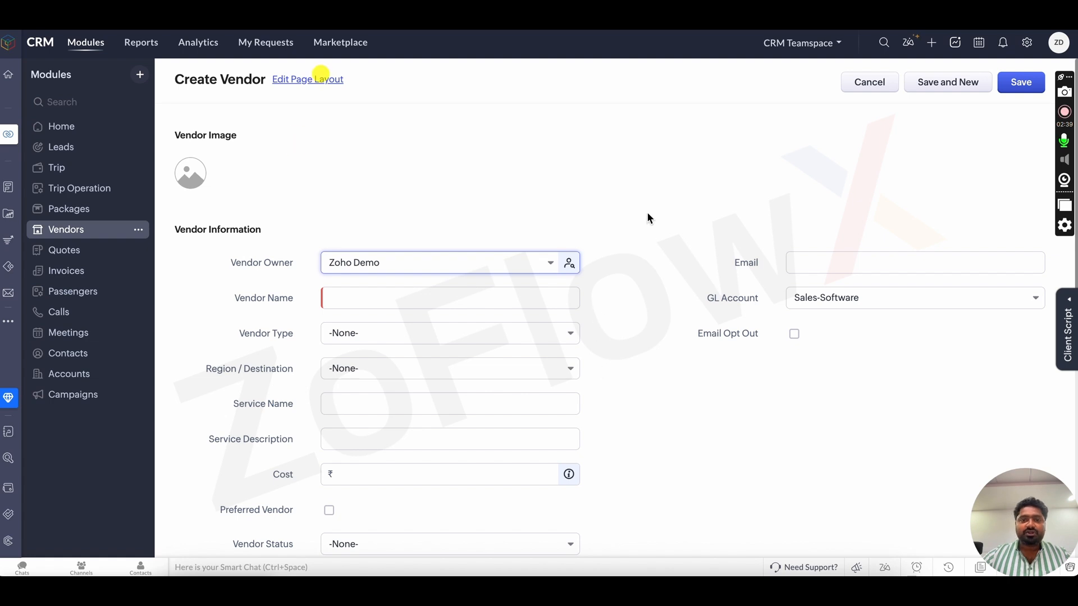
click(870, 83)
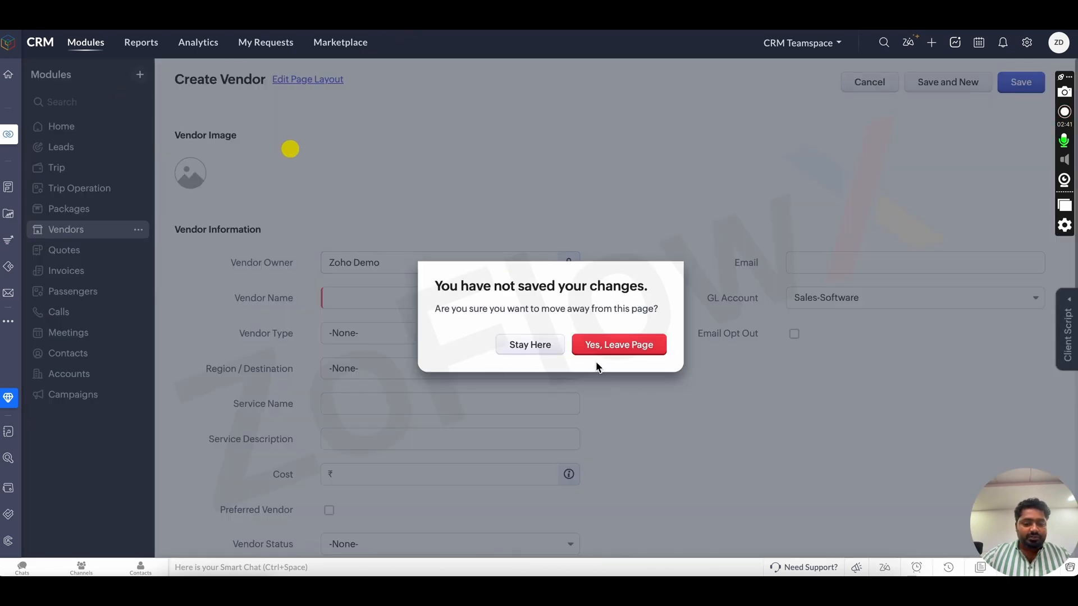
click(624, 346)
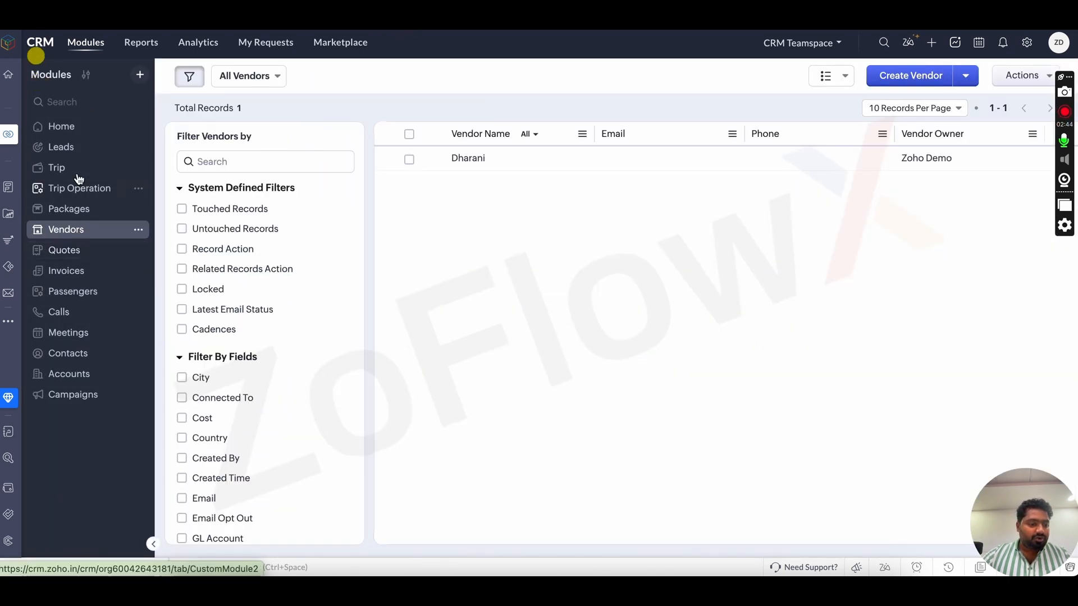
Look through the lead, passenger and package fields of a blank Travel Leads form, then cancel it.
click(87, 148)
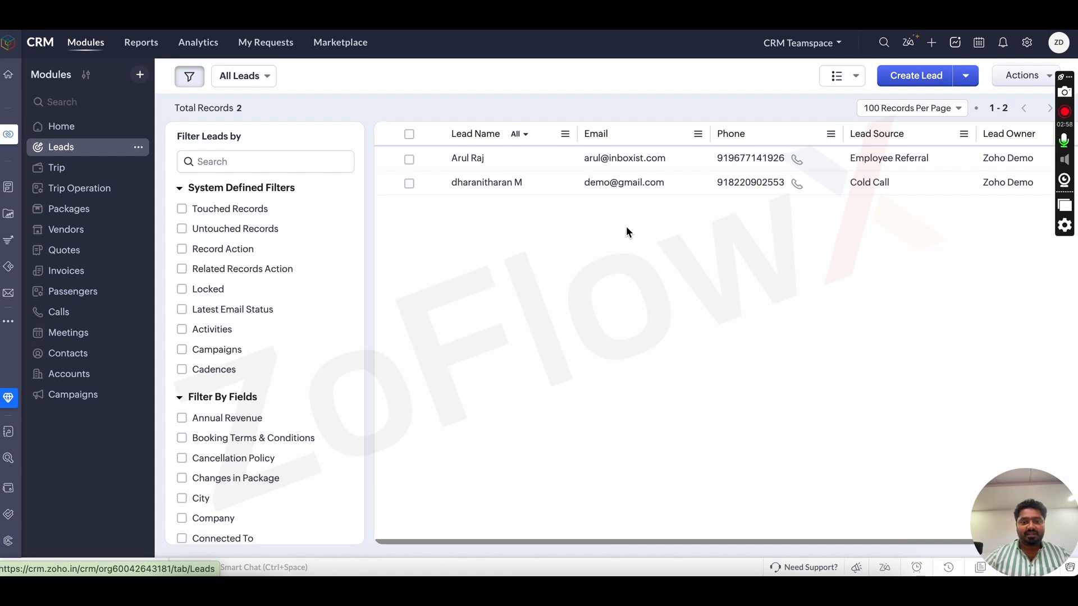
click(925, 78)
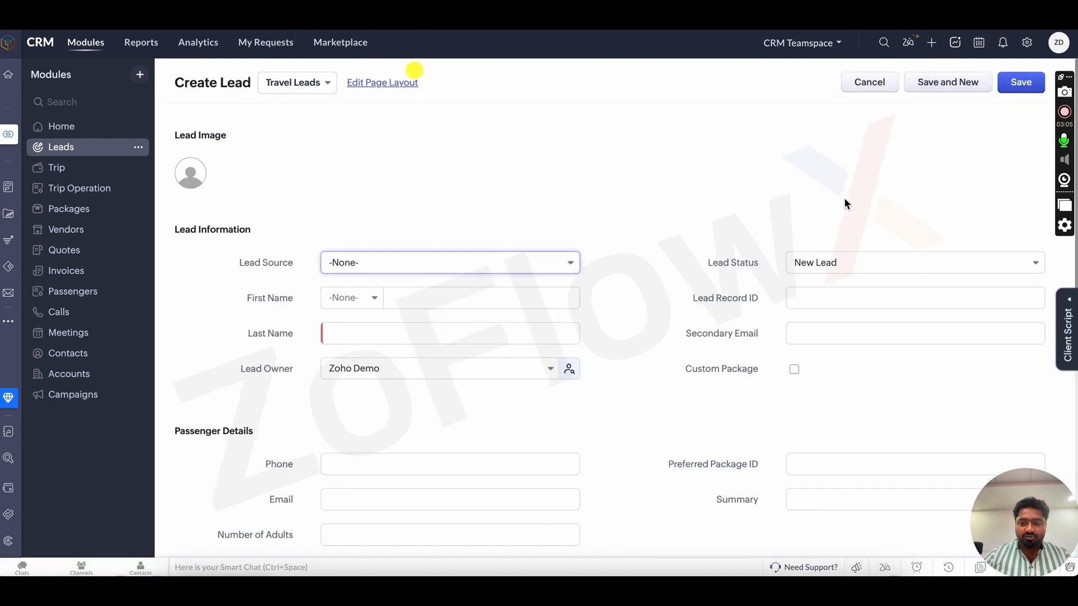
scroll(498, 409, down, 5)
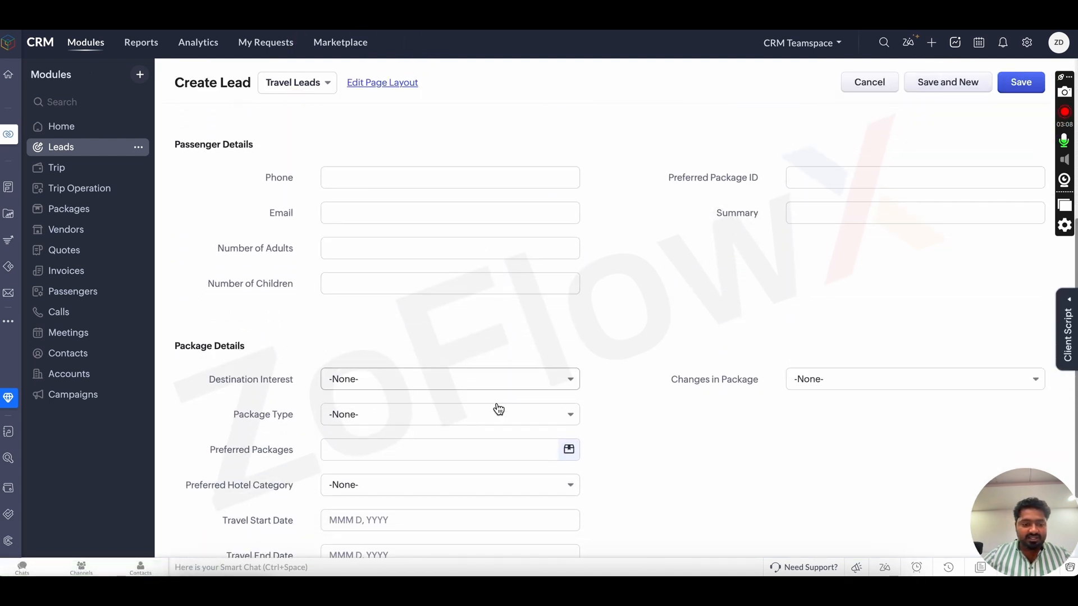
scroll(498, 409, down, 2)
click(886, 89)
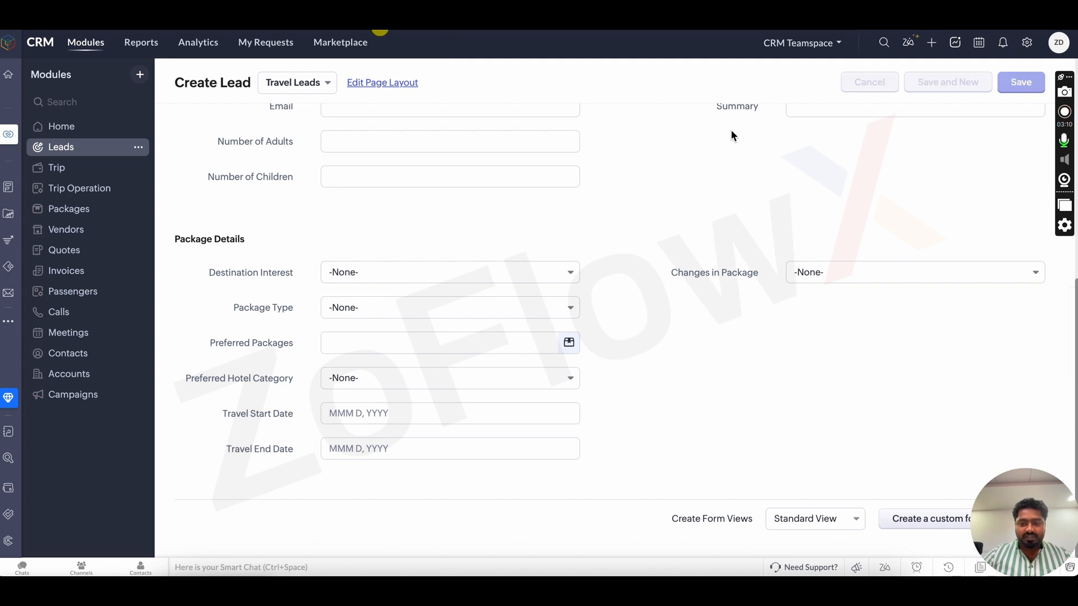
Open the Employee Referral lead and examine its status, lead information and passenger details.
click(465, 155)
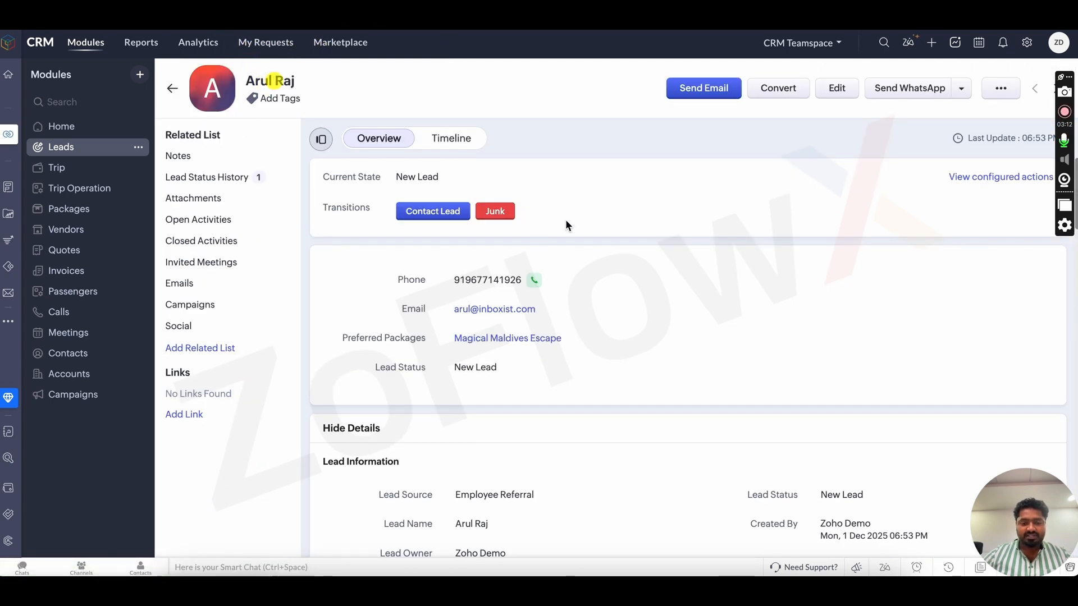
scroll(706, 233, down, 1)
scroll(525, 224, up, 1)
scroll(546, 293, down, 1)
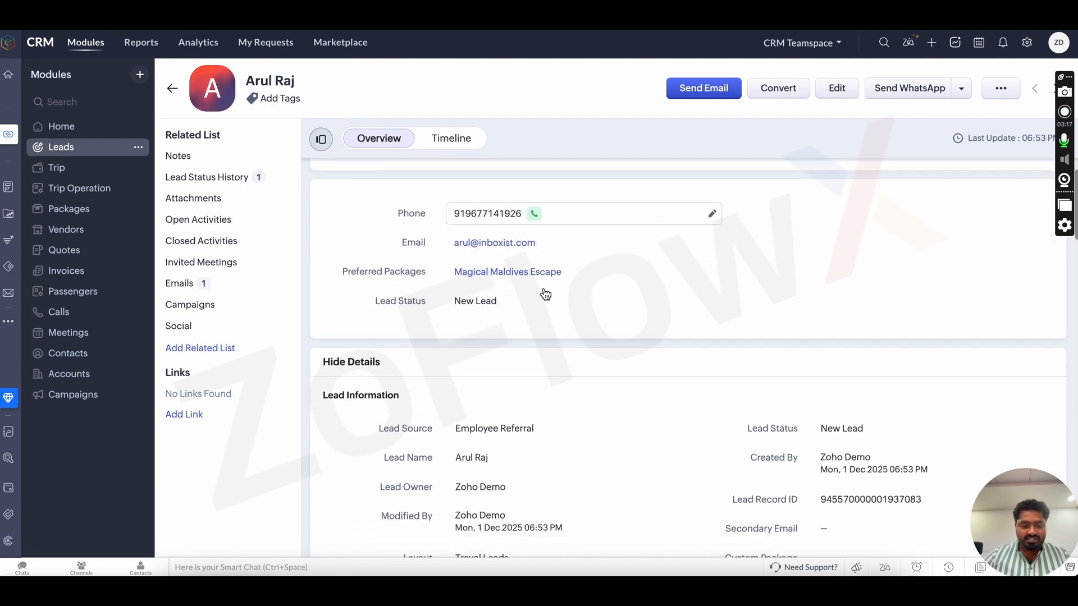
scroll(597, 360, down, 2)
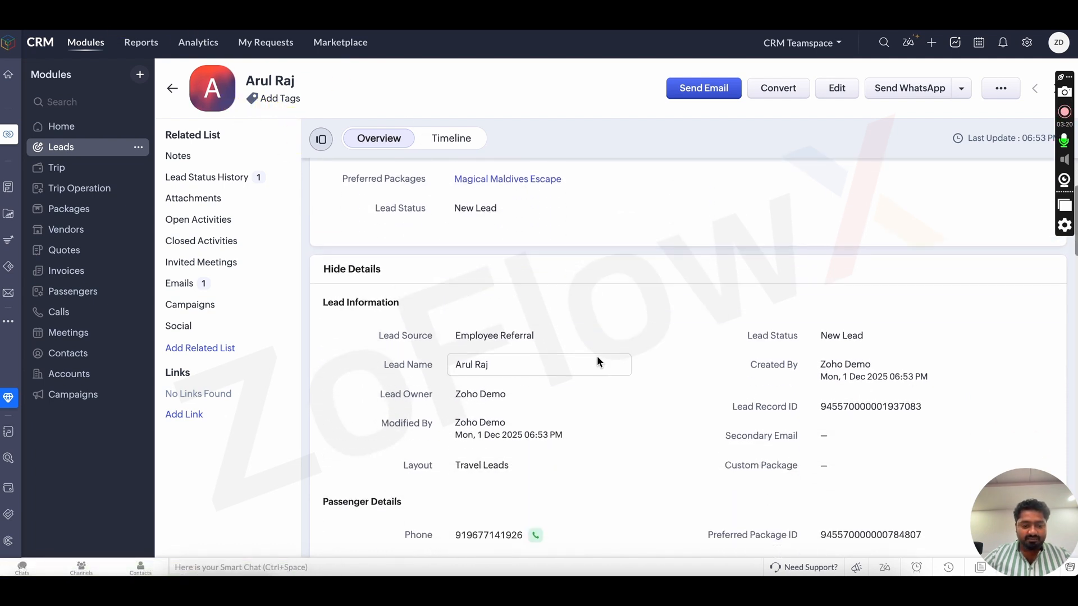
scroll(505, 241, down, 2)
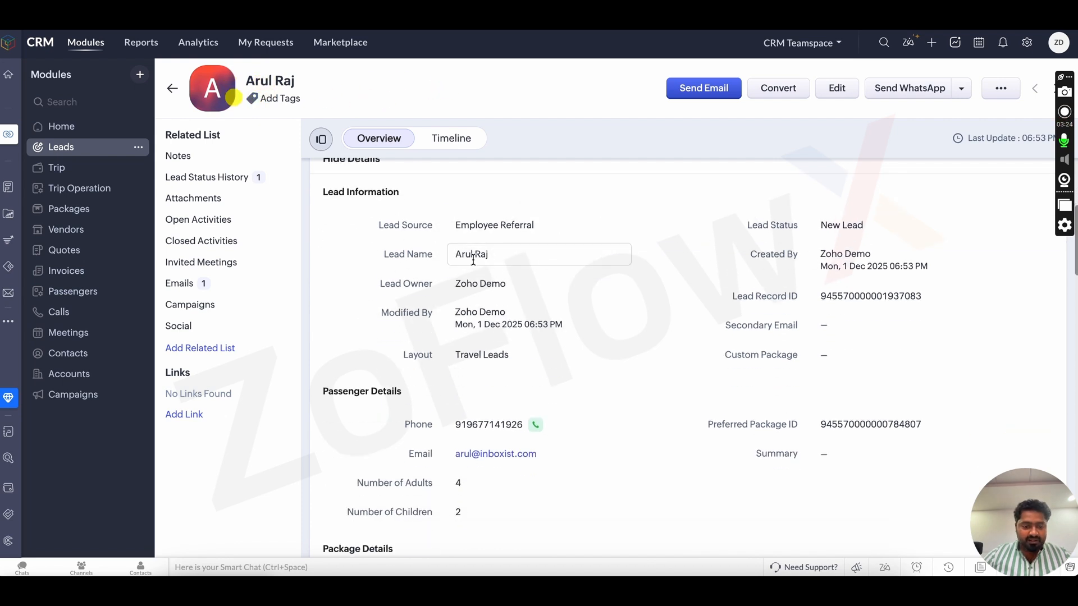
scroll(569, 262, down, 1)
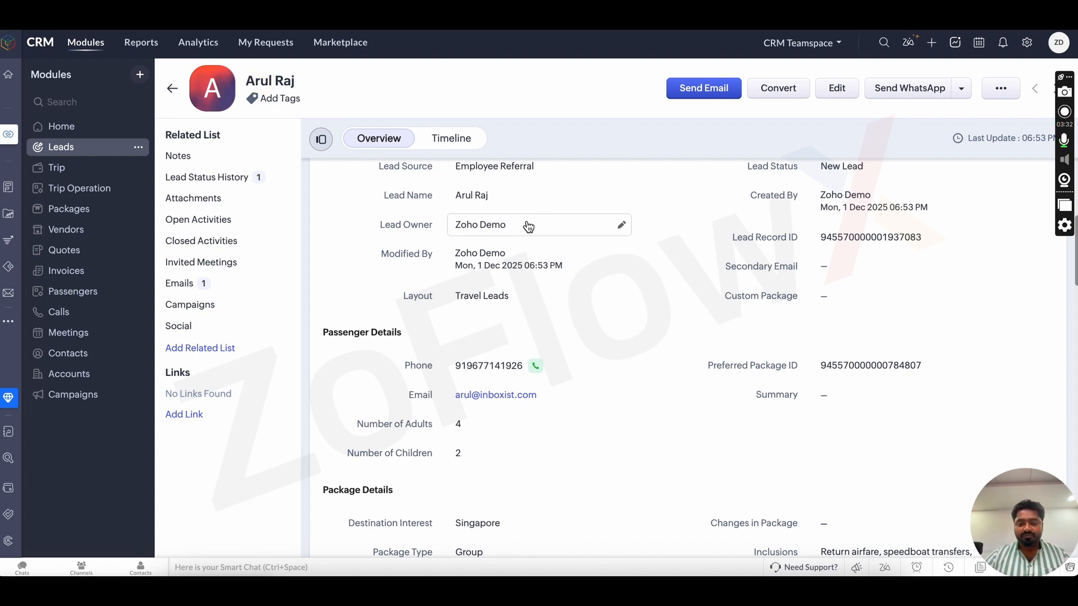
scroll(528, 226, down, 2)
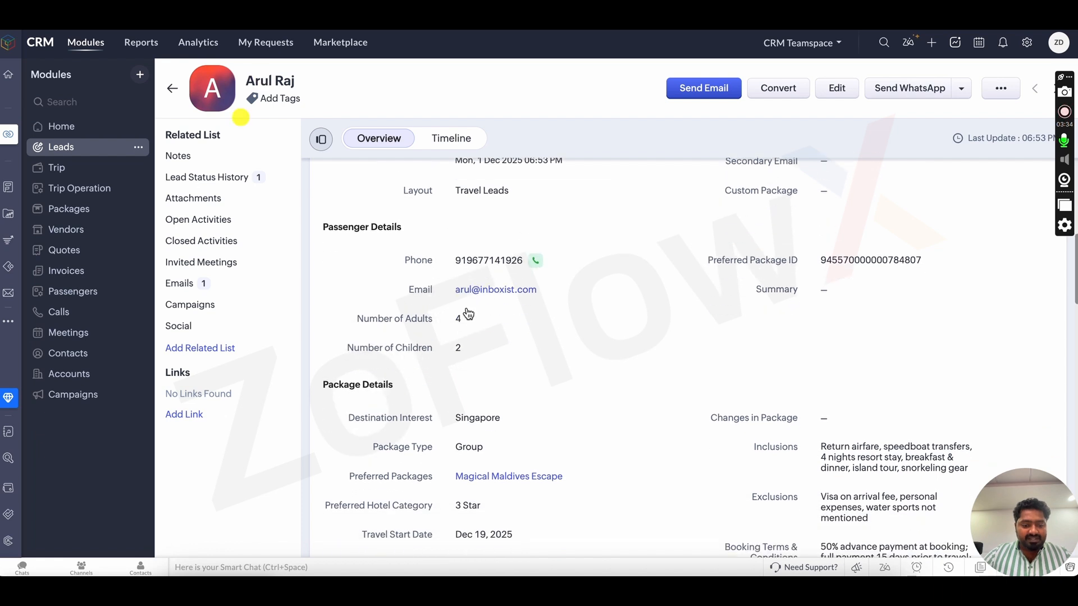
Examine the lead's package details, booking and cancellation terms, and itinerary table.
scroll(555, 362, down, 1)
scroll(709, 453, down, 2)
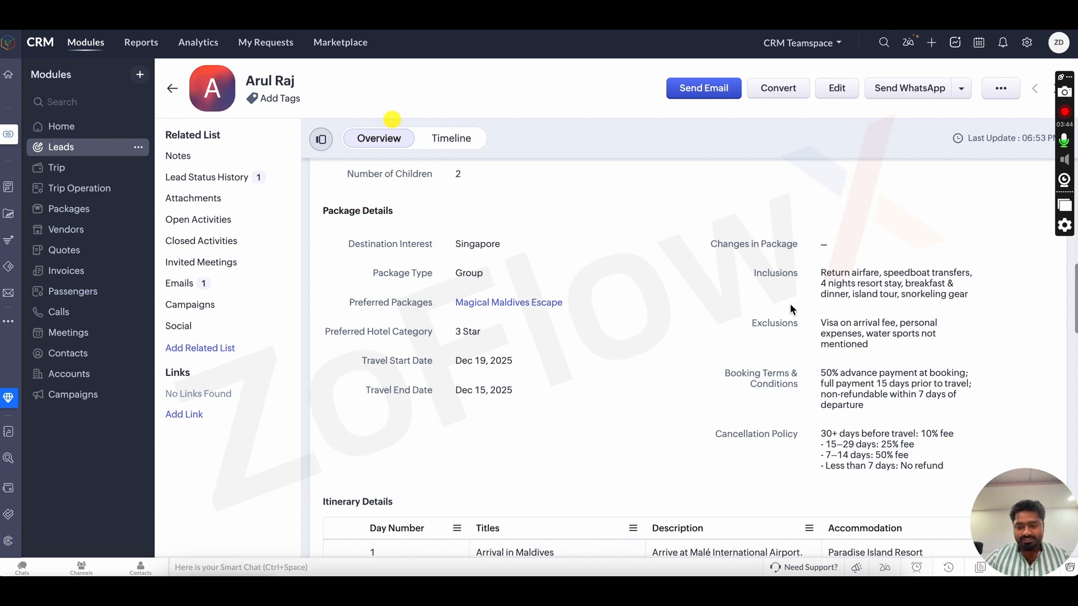
scroll(704, 337, down, 1)
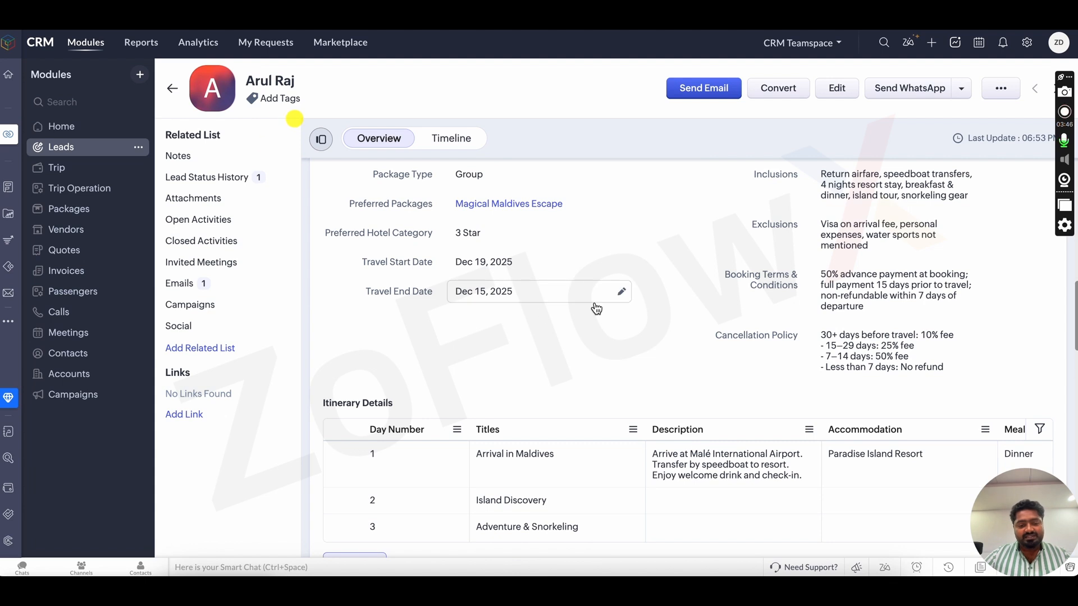
scroll(595, 306, down, 2)
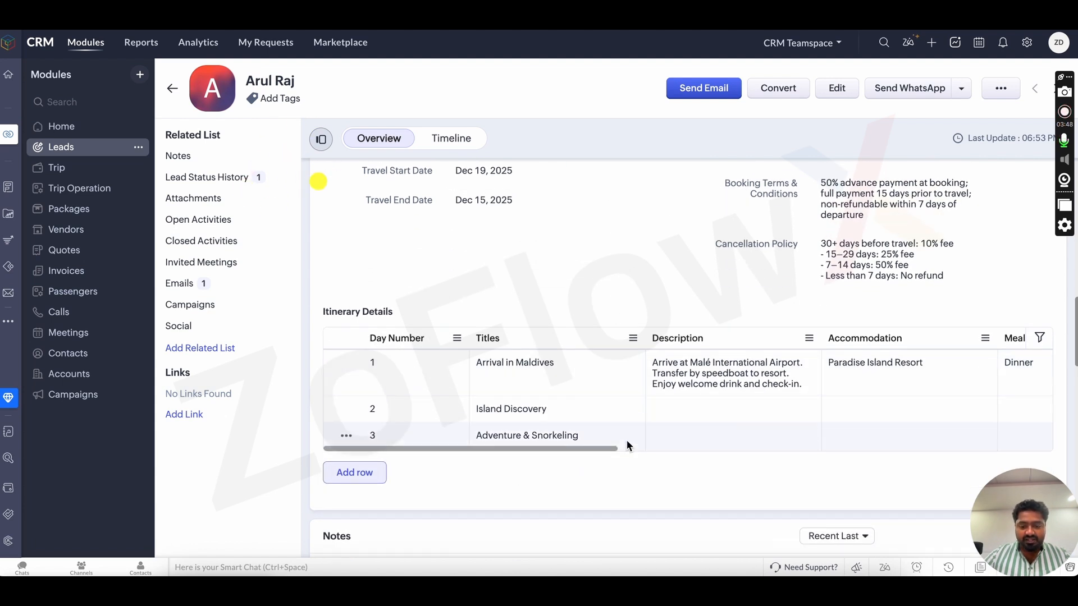
scroll(590, 375, down, 2)
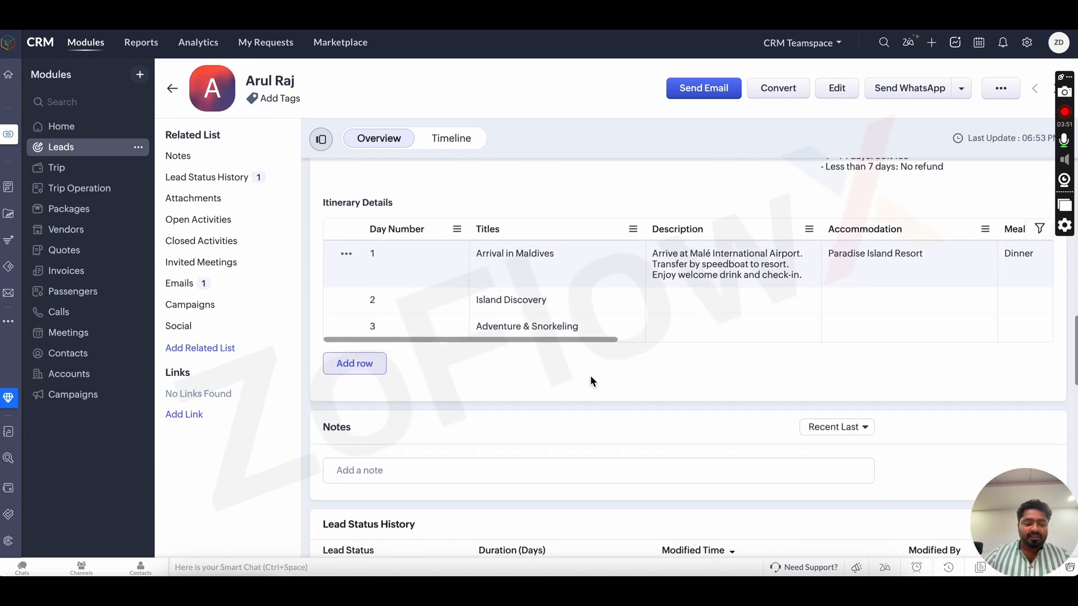
View the additional WhatsApp sending options for the lead.
click(960, 90)
click(944, 133)
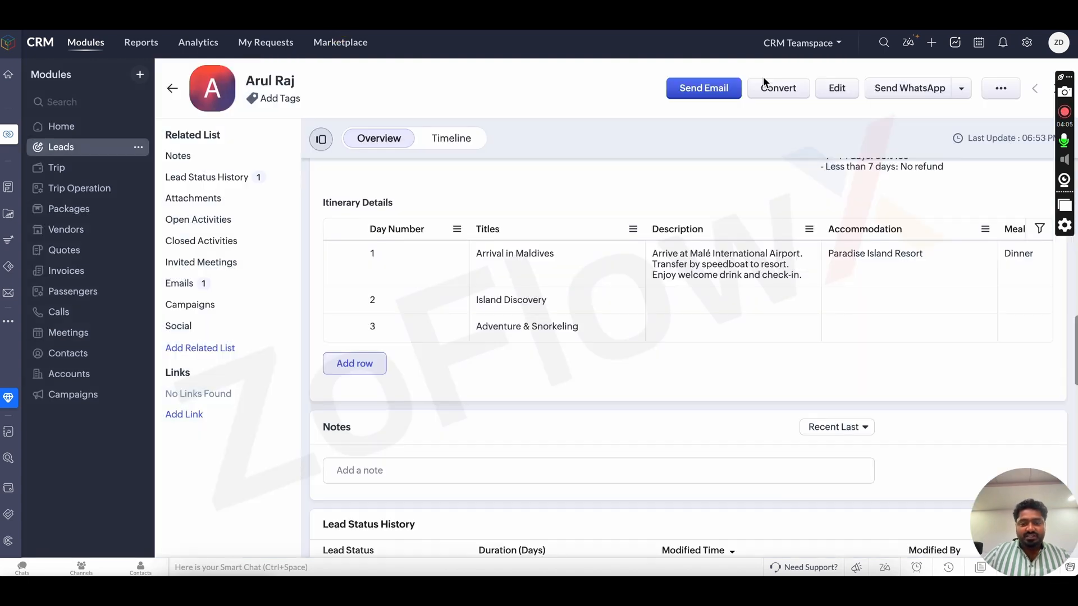
Carry out the Contact Lead transition on the new lead, leaving its notes empty, and save it.
click(763, 78)
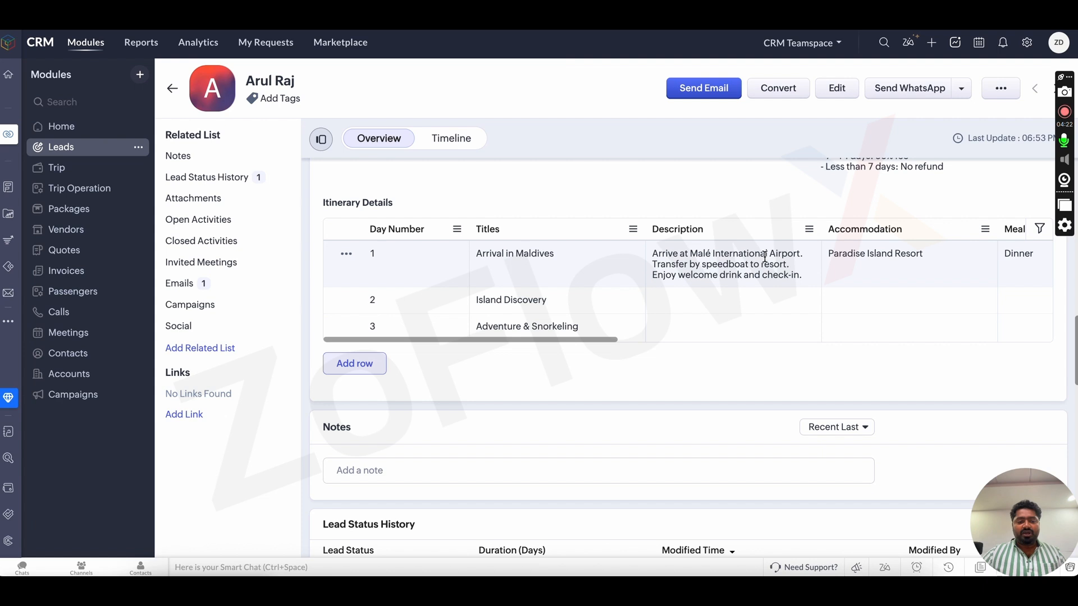
scroll(531, 197, up, 10)
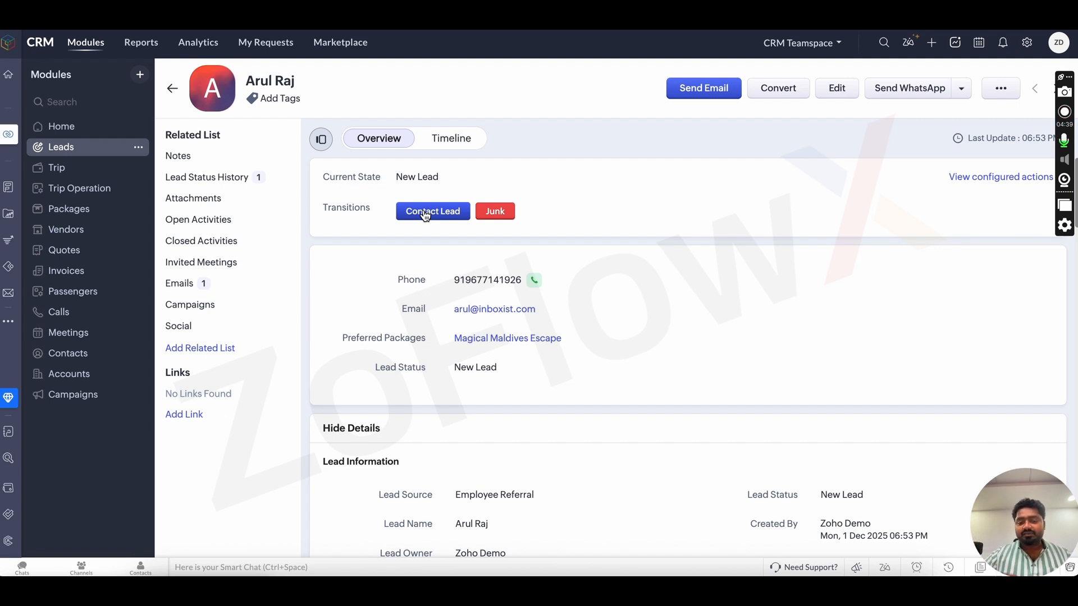
click(438, 212)
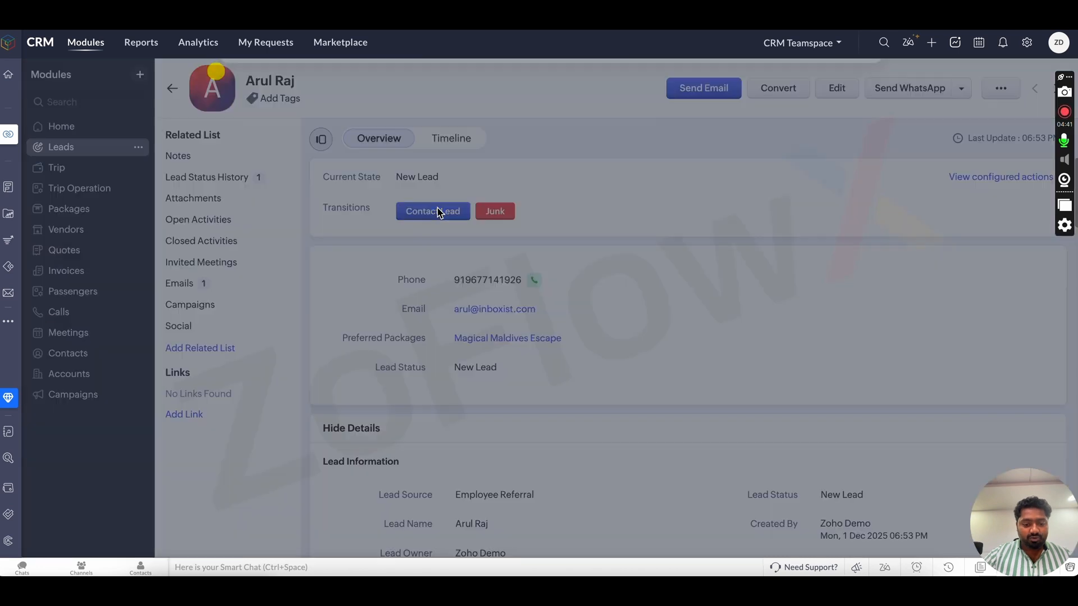
click(438, 209)
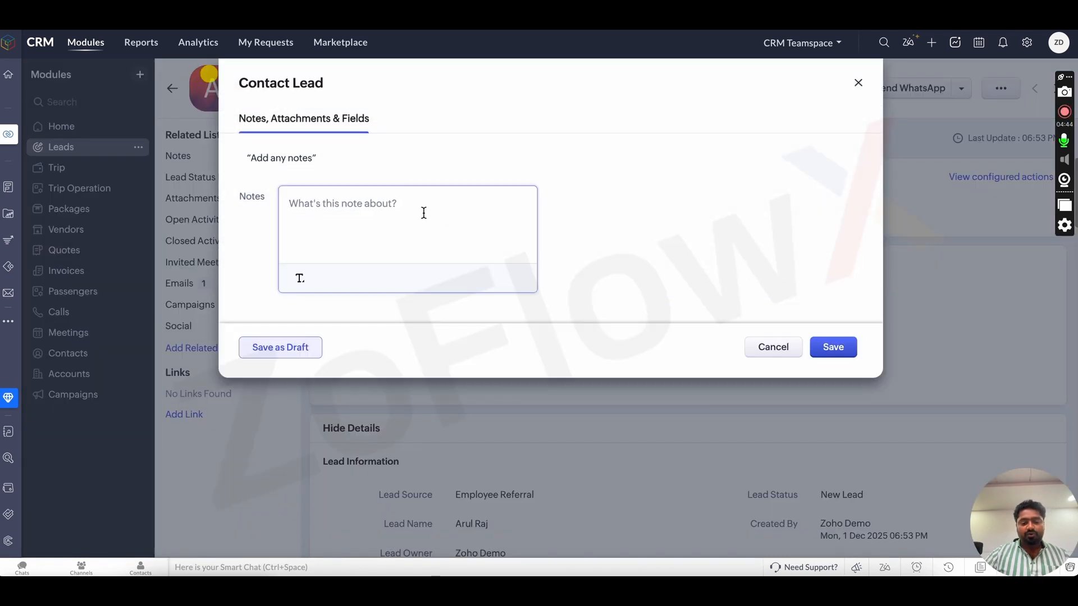
click(833, 347)
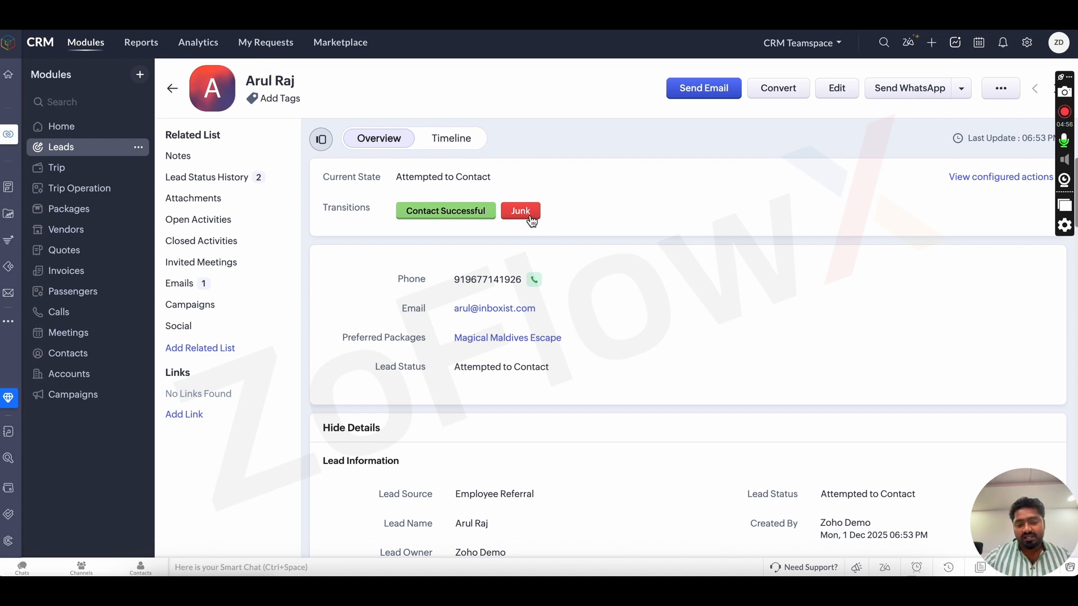
Carry out the Contact Successful transition with Changes in Package set to No, and save it.
click(474, 216)
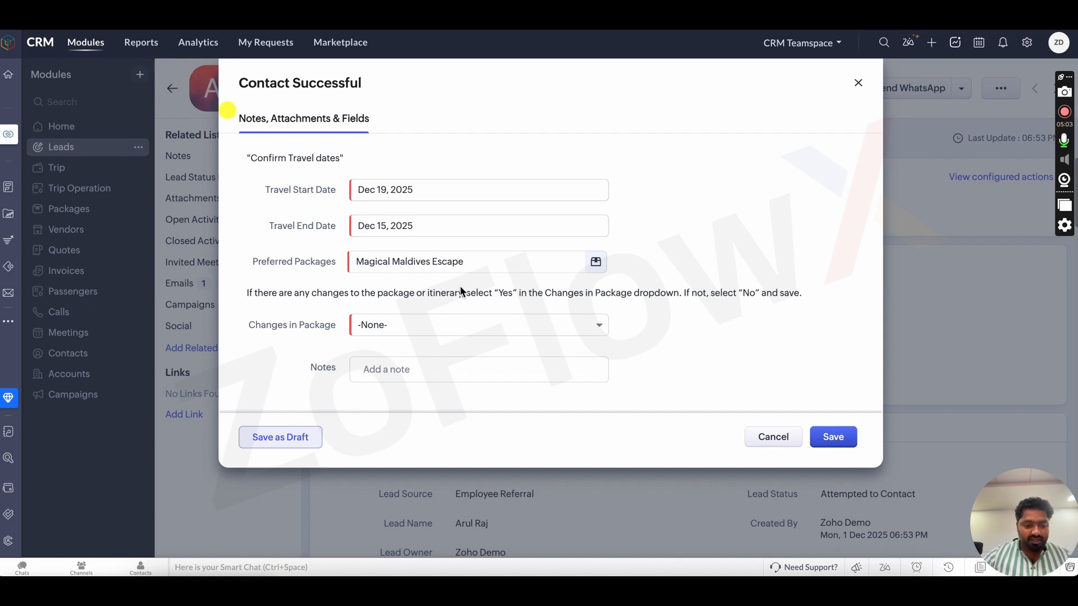
click(449, 336)
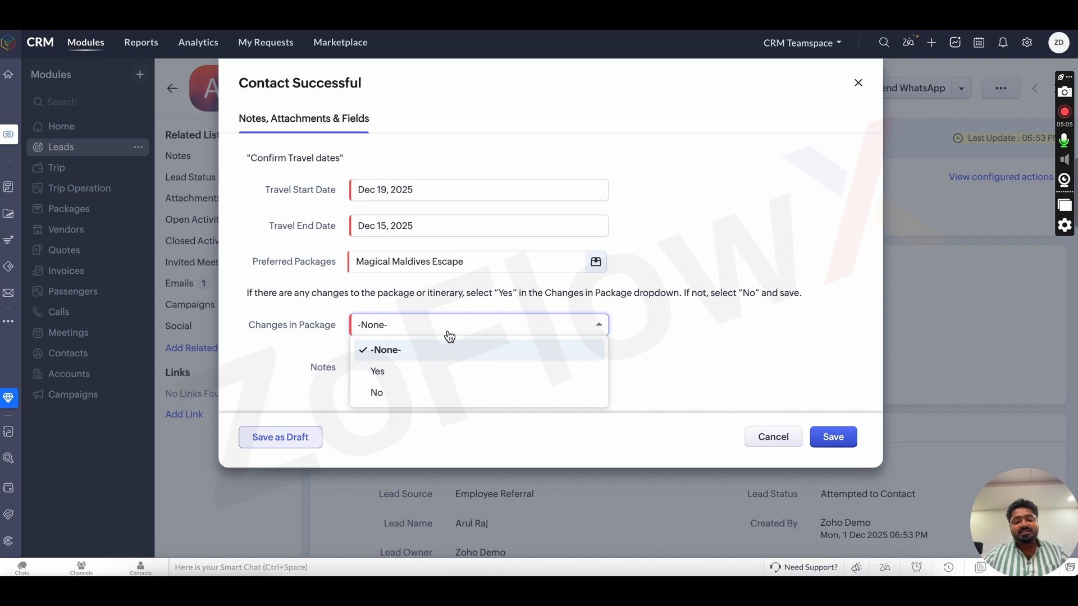
click(710, 227)
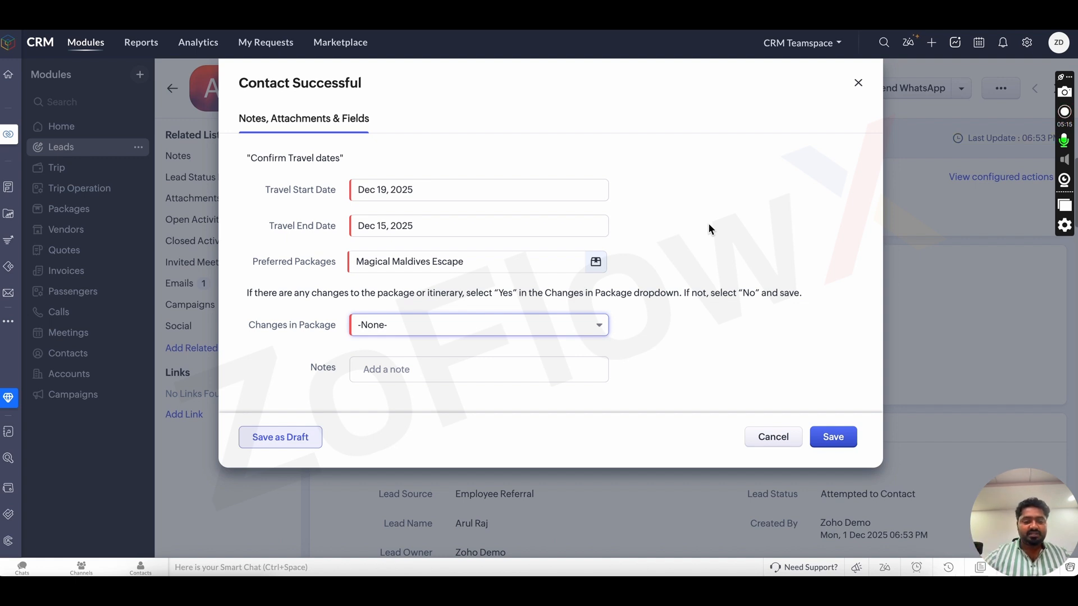
click(548, 332)
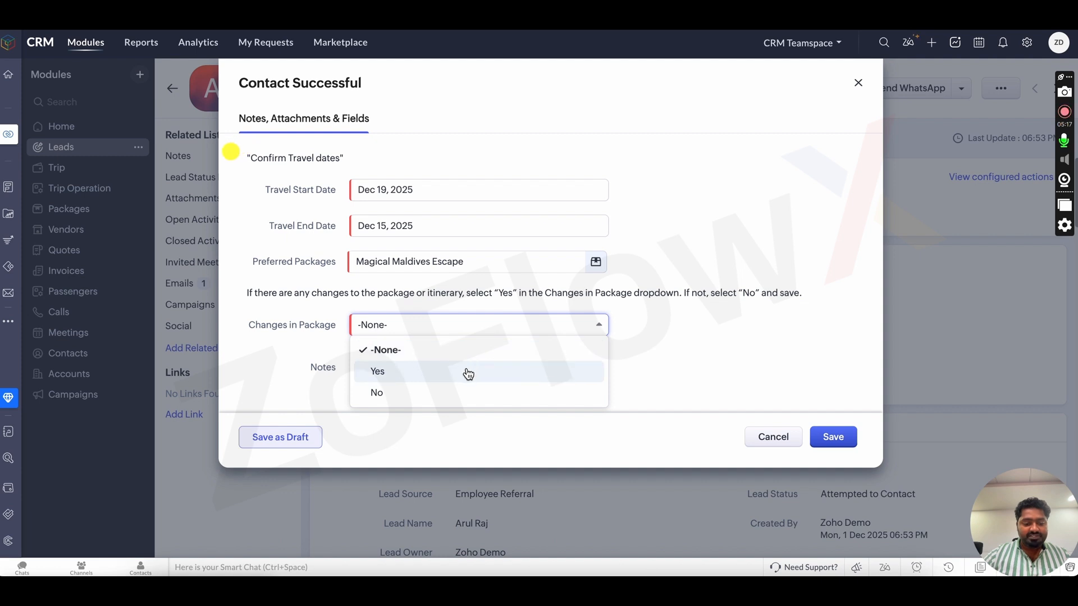
click(733, 237)
click(540, 337)
click(480, 390)
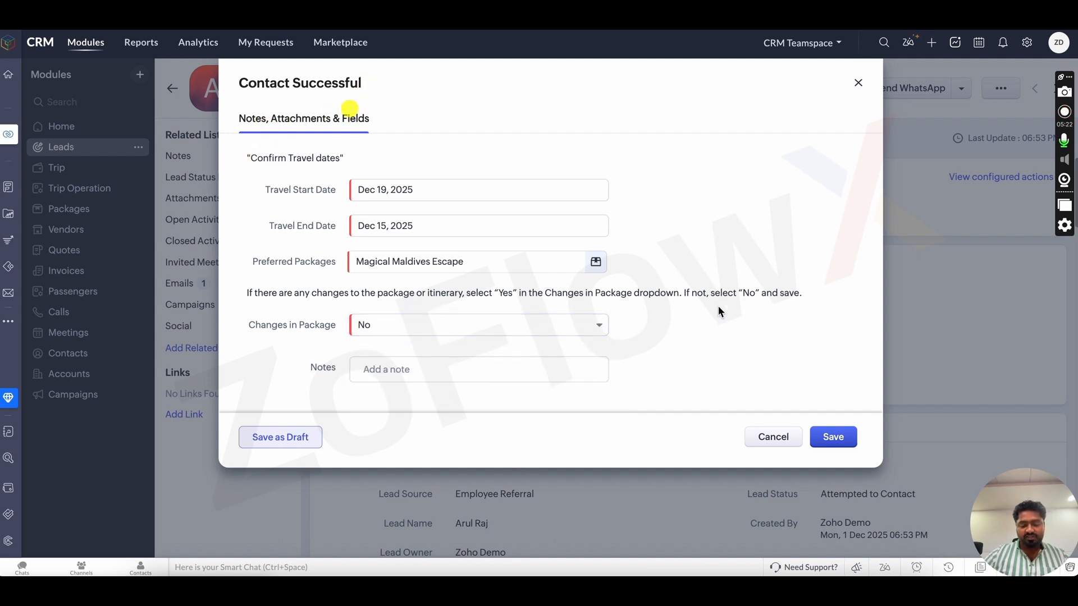
click(832, 438)
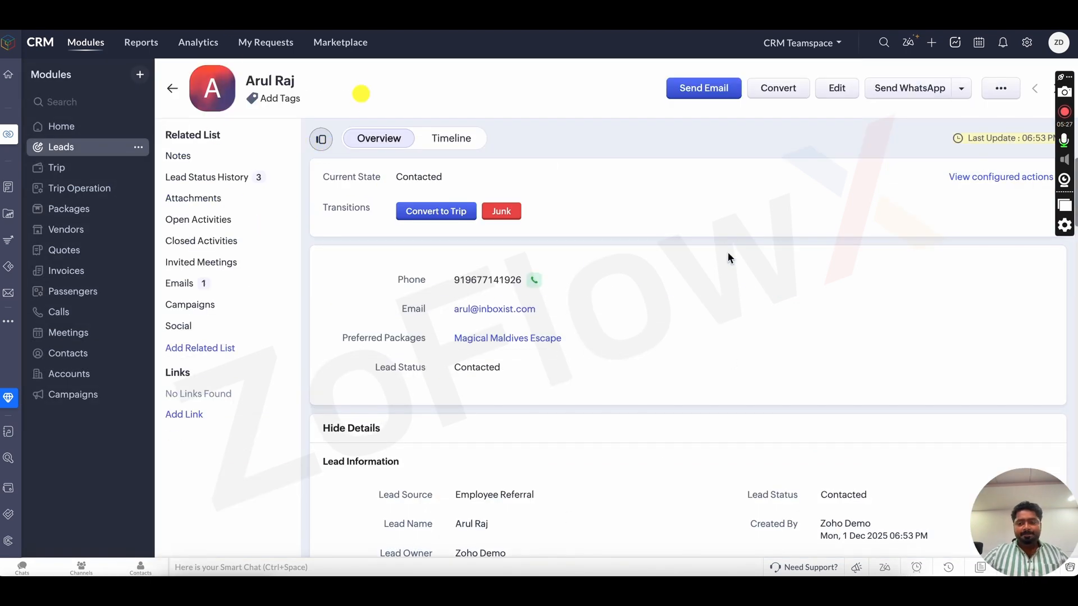
Review the contacted lead's itinerary details, additional record actions and Lead Status History.
scroll(728, 255, down, 12)
scroll(727, 252, down, 5)
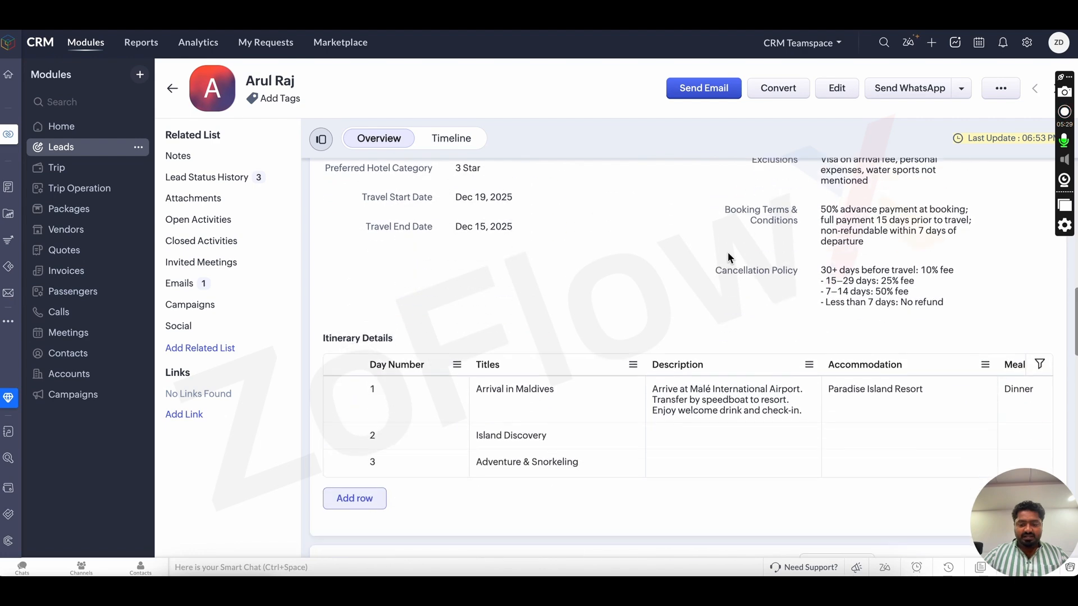
scroll(728, 251, up, 20)
click(1003, 87)
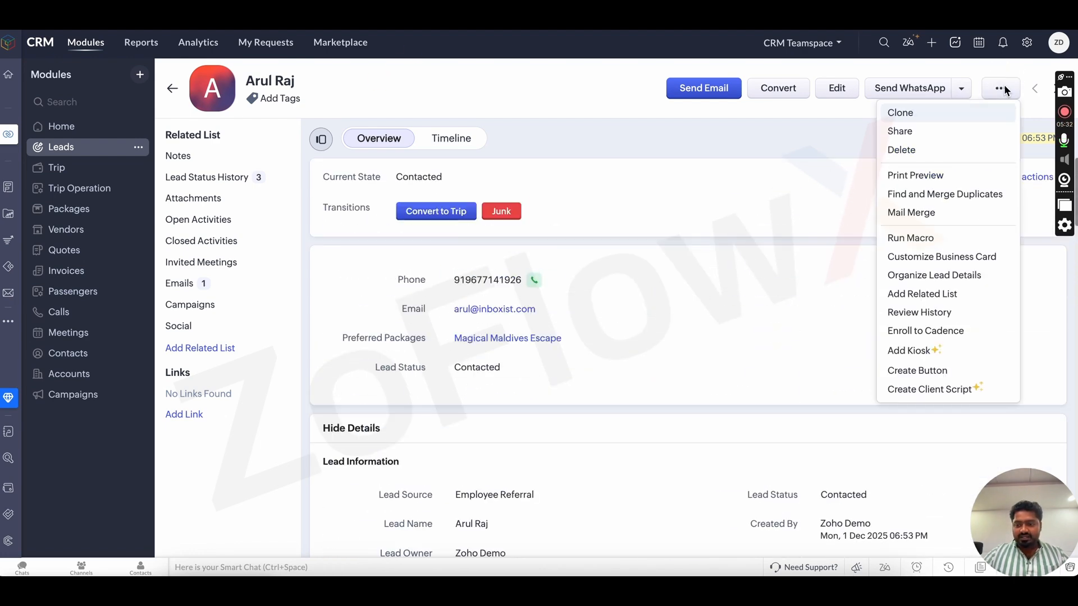
click(588, 188)
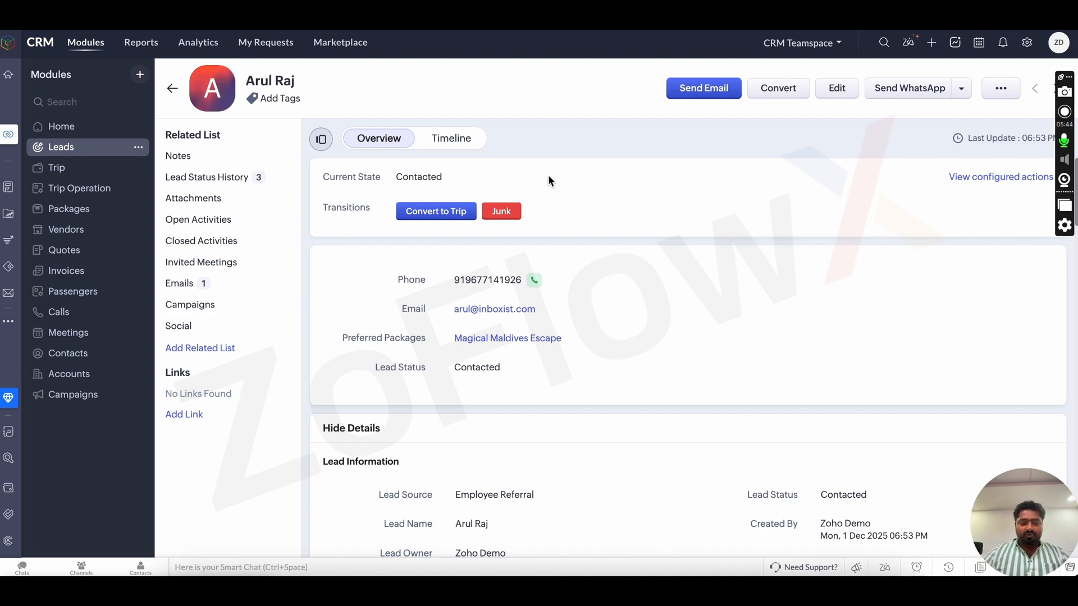
click(221, 177)
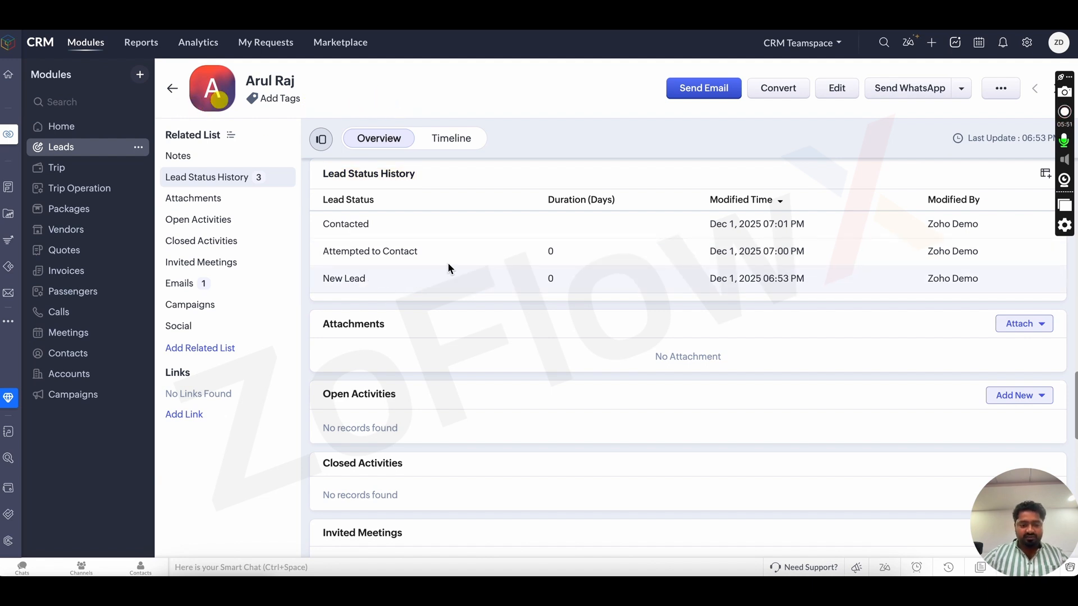
scroll(409, 221, up, 10)
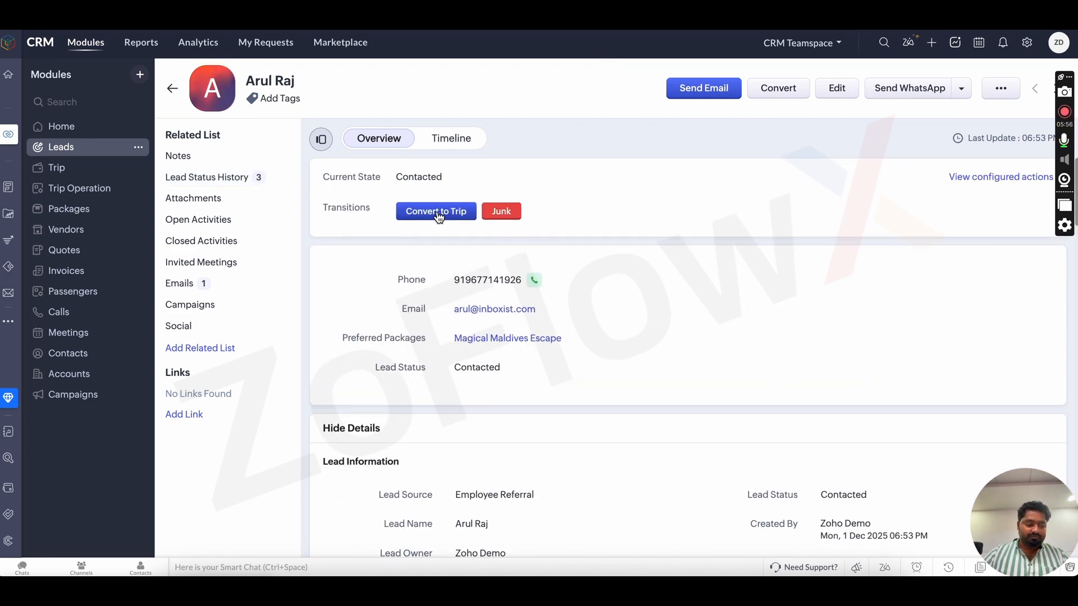
Convert the contacted lead to a trip and open the resulting Magical Maldives Escape trip record.
click(438, 217)
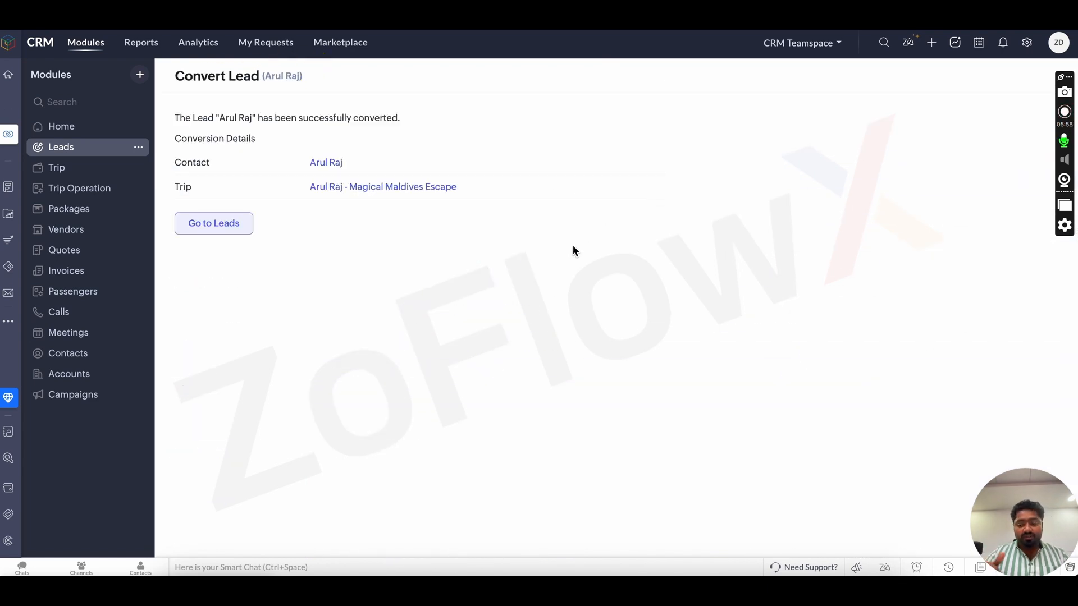
click(379, 188)
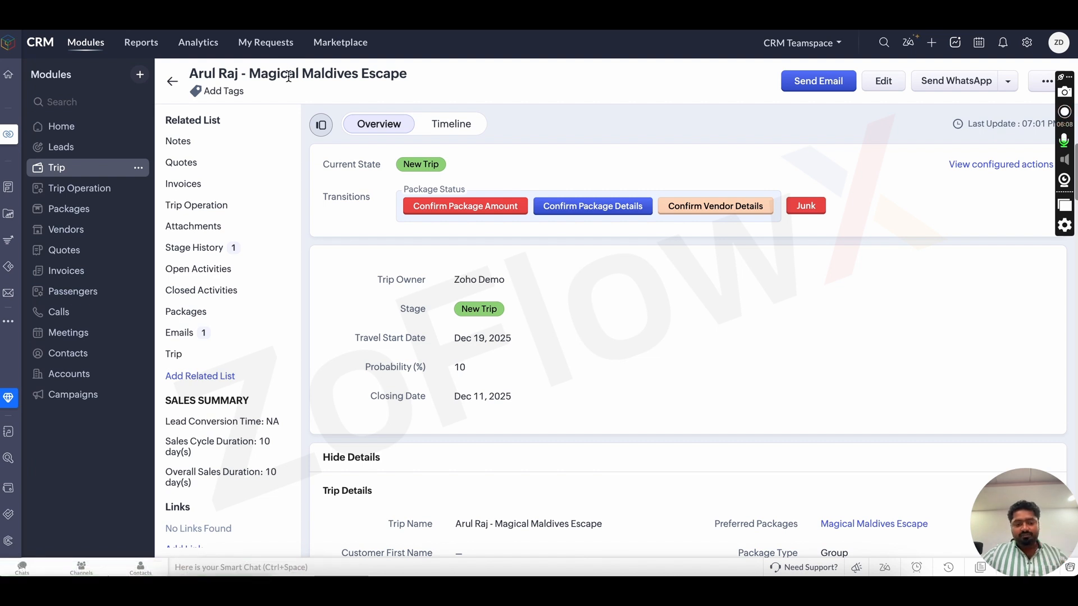
Examine the trip's general details, travel dates and duration, and vendor and package information.
scroll(363, 296, down, 4)
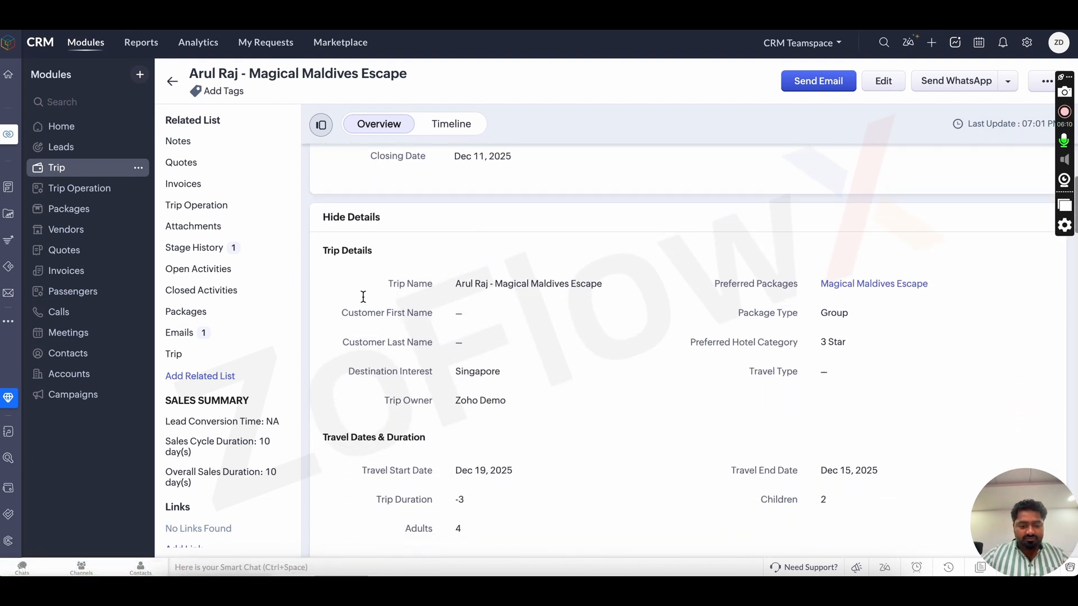
scroll(363, 296, down, 1)
scroll(639, 286, down, 1)
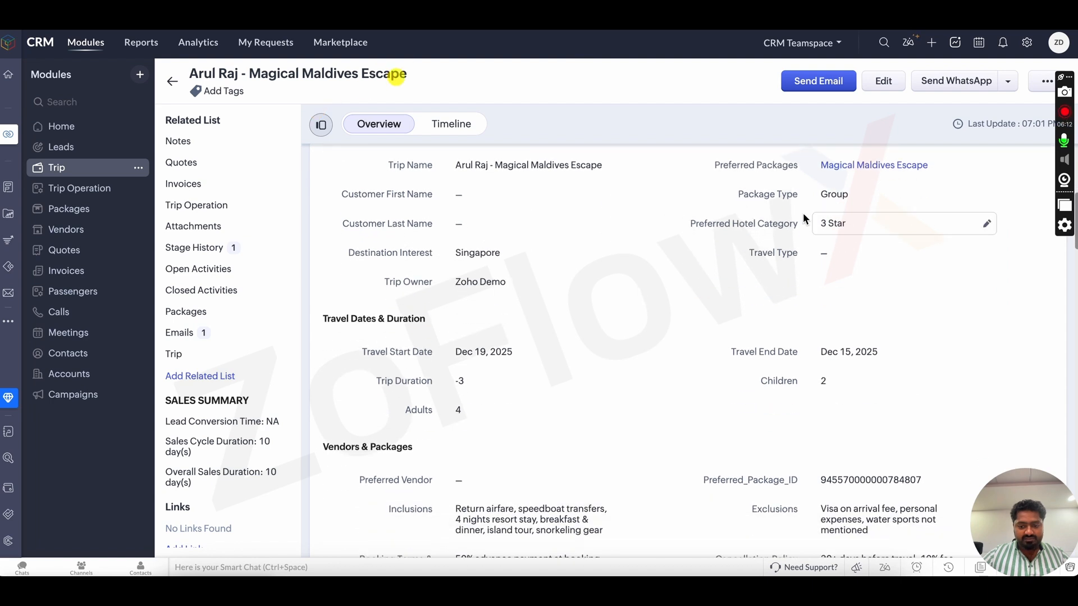
scroll(589, 256, down, 2)
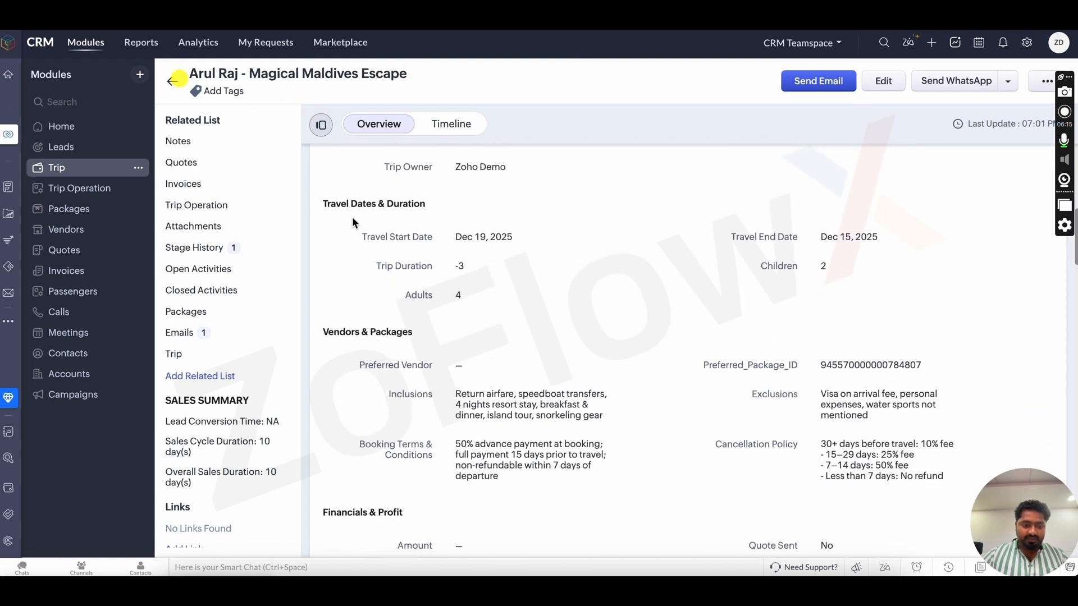
scroll(457, 337, down, 1)
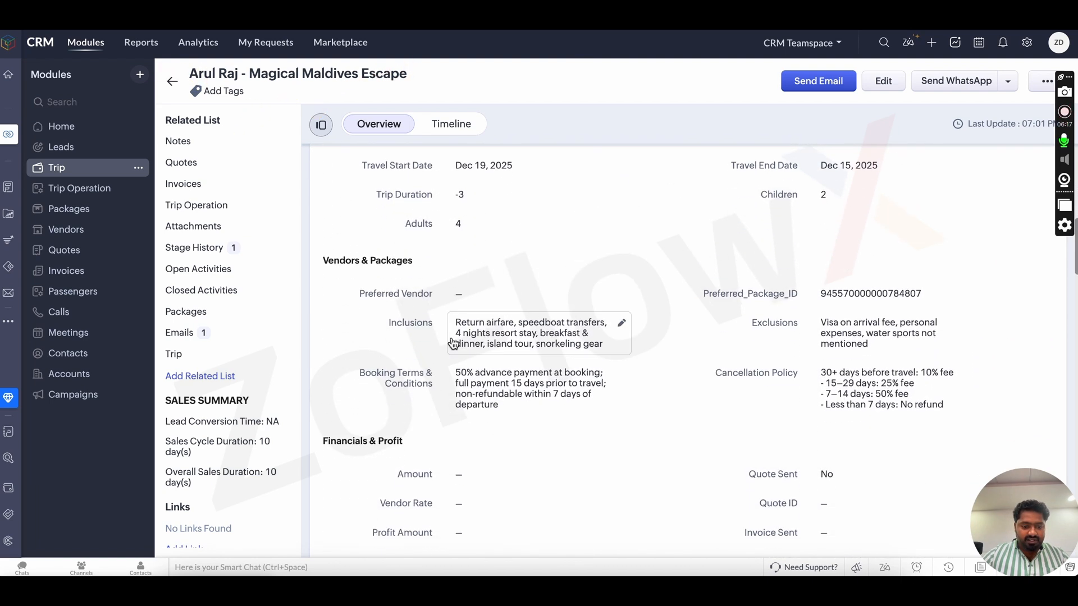
Assign the existing suggested vendor as the trip's Preferred Vendor and save the field.
scroll(453, 343, down, 1)
click(494, 279)
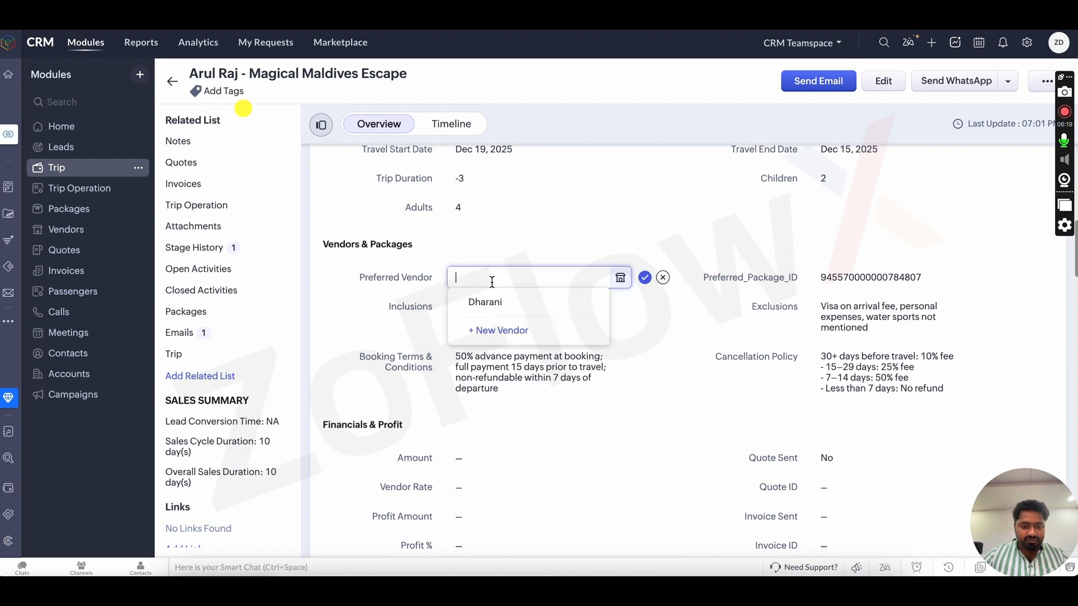
click(511, 304)
click(645, 278)
Examine the trip's Financials & Profit values against the preferred vendor, plus its itinerary list and payment sections.
scroll(614, 388, down, 2)
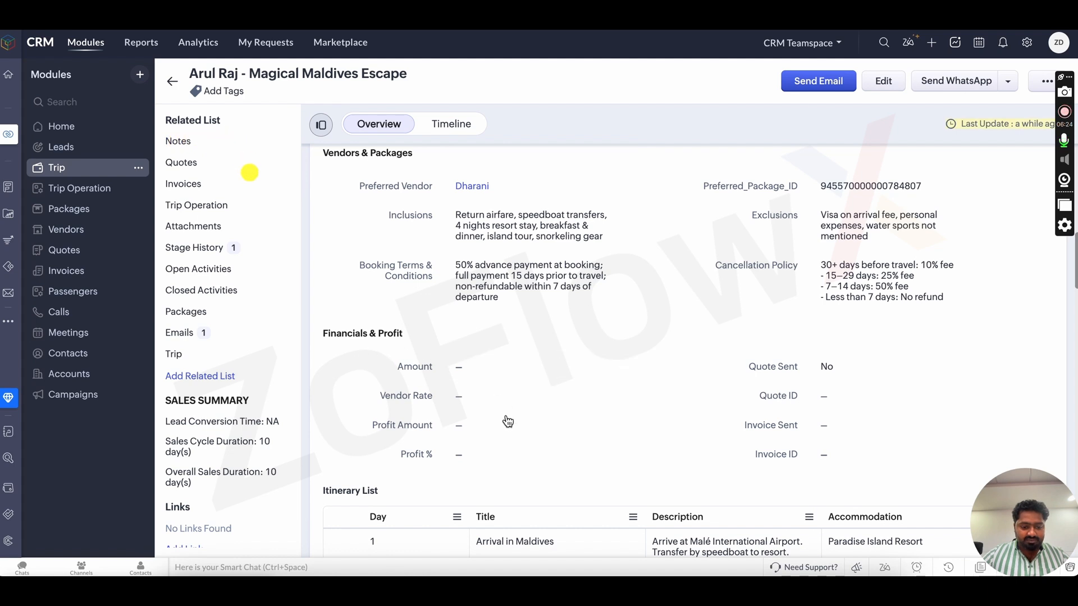
scroll(515, 456, down, 2)
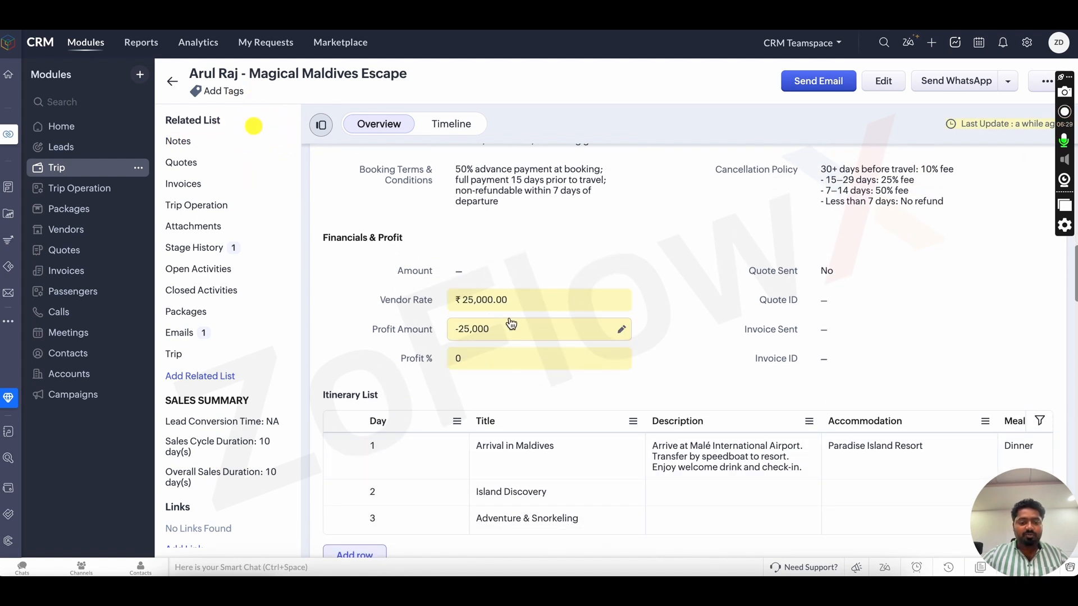
scroll(528, 312, up, 5)
mouse_move(483, 390)
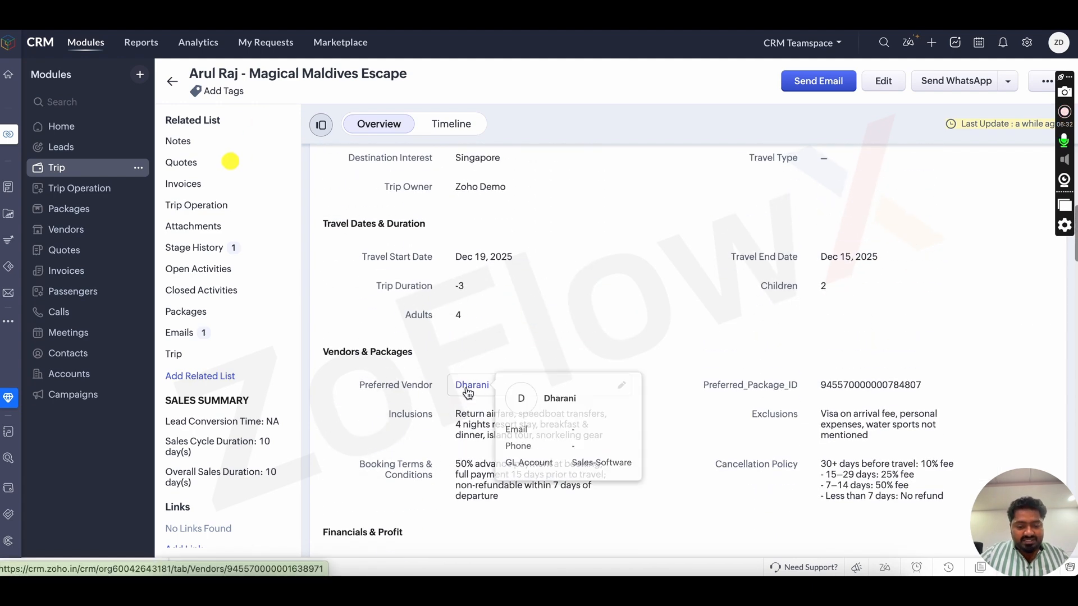
scroll(483, 390, down, 5)
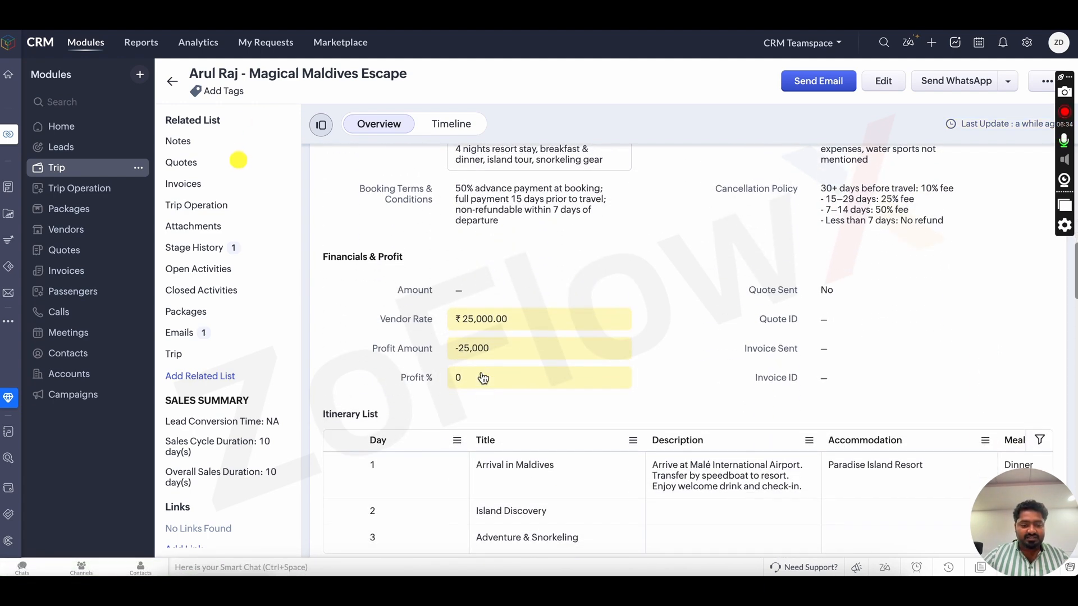
scroll(535, 326, up, 5)
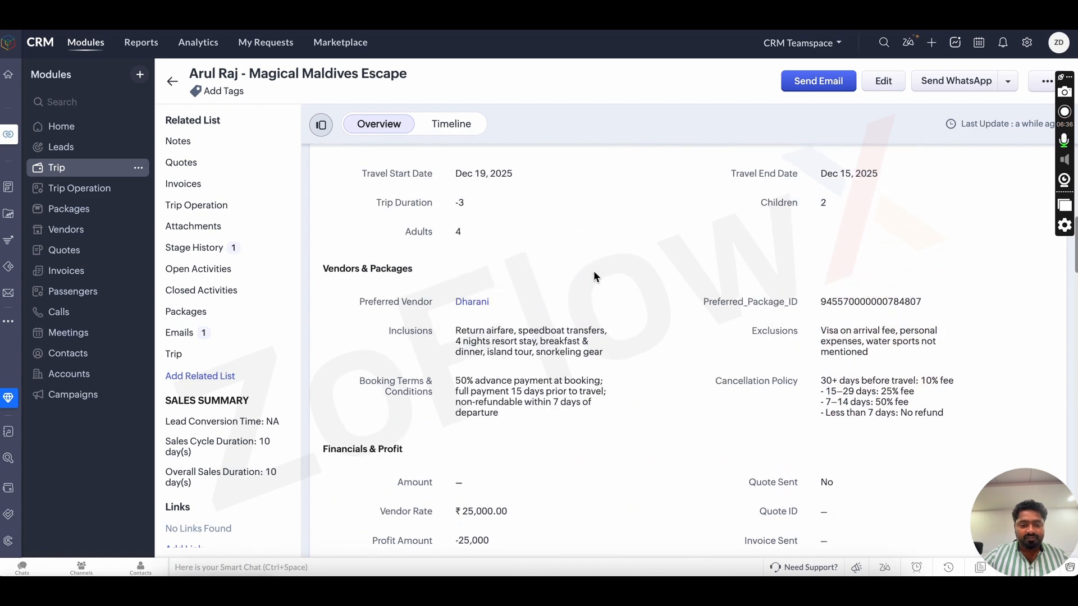
scroll(553, 345, down, 3)
scroll(553, 344, down, 7)
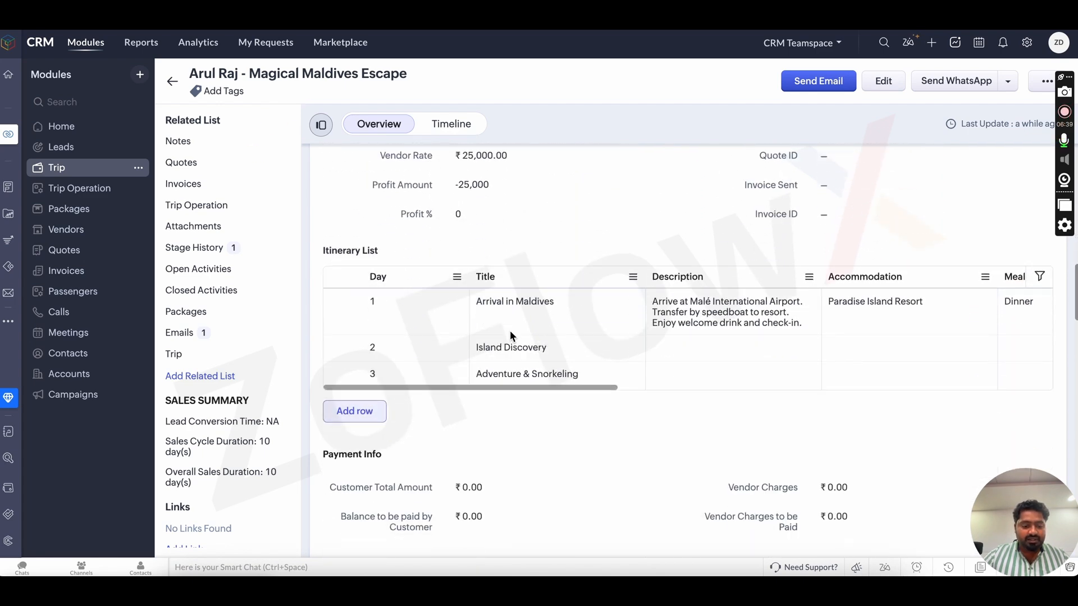
scroll(508, 339, down, 4)
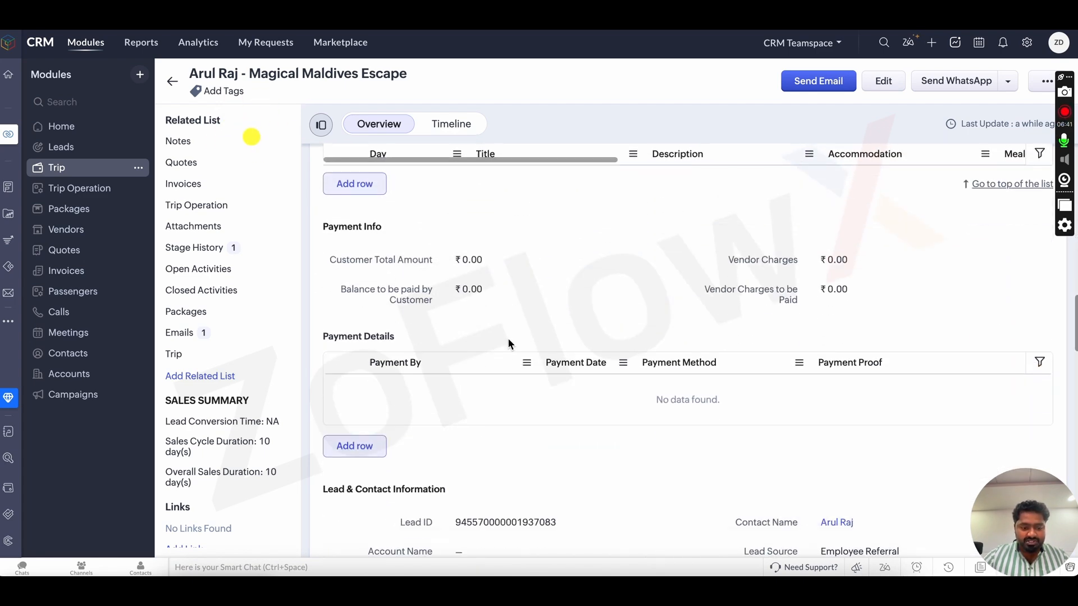
scroll(516, 463, up, 20)
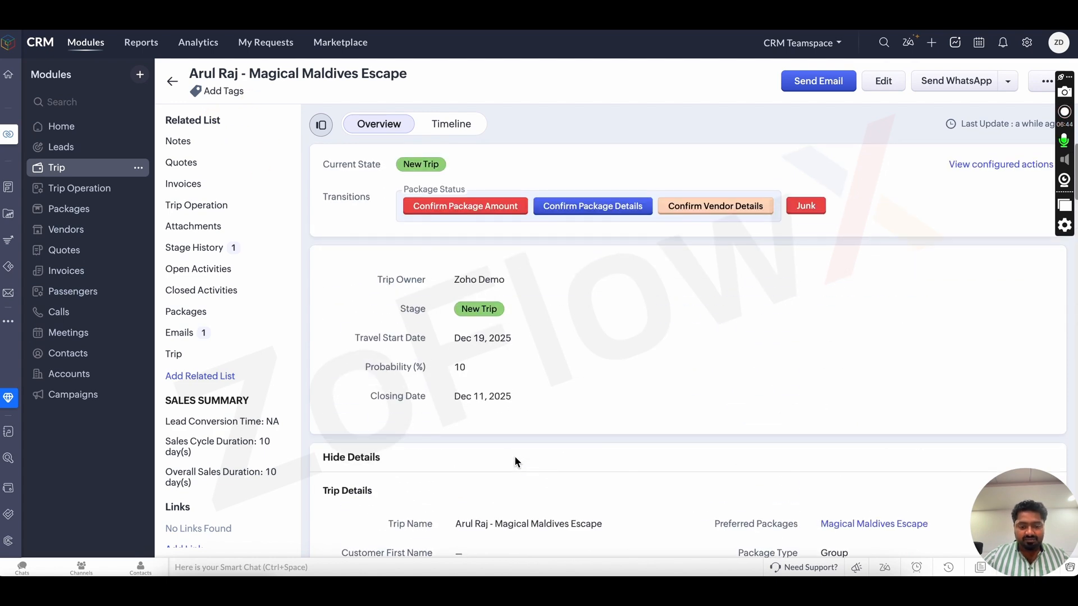
Enter the trip's amount in the Confirm Package Amount transition and save it.
click(464, 213)
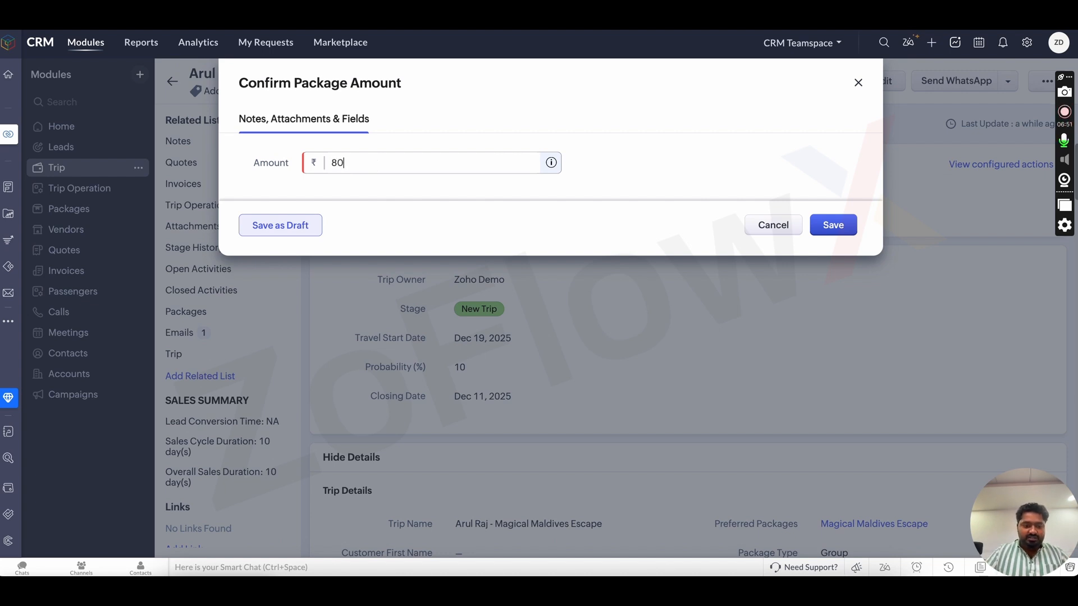
click(831, 225)
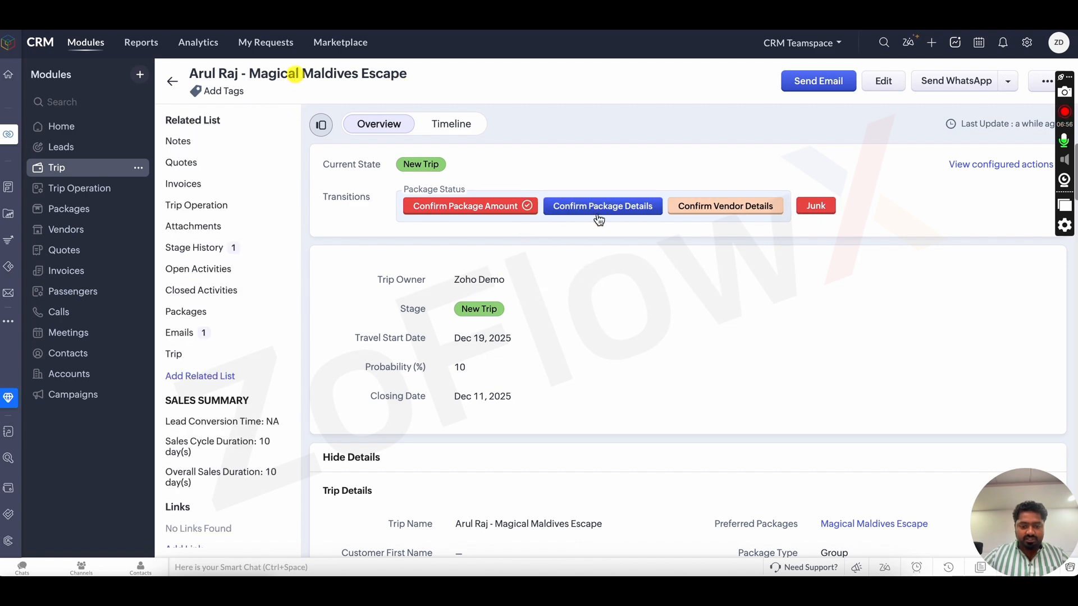
Enter the customer's first name in the Confirm Package Details transition and save it.
scroll(588, 315, down, 3)
scroll(601, 286, up, 3)
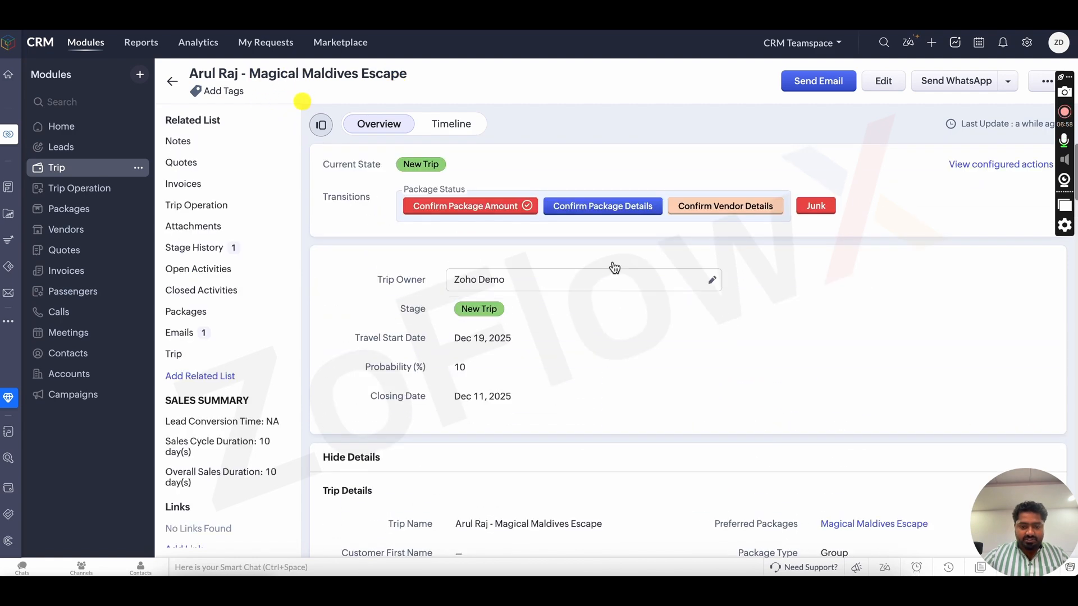
click(601, 206)
click(421, 196)
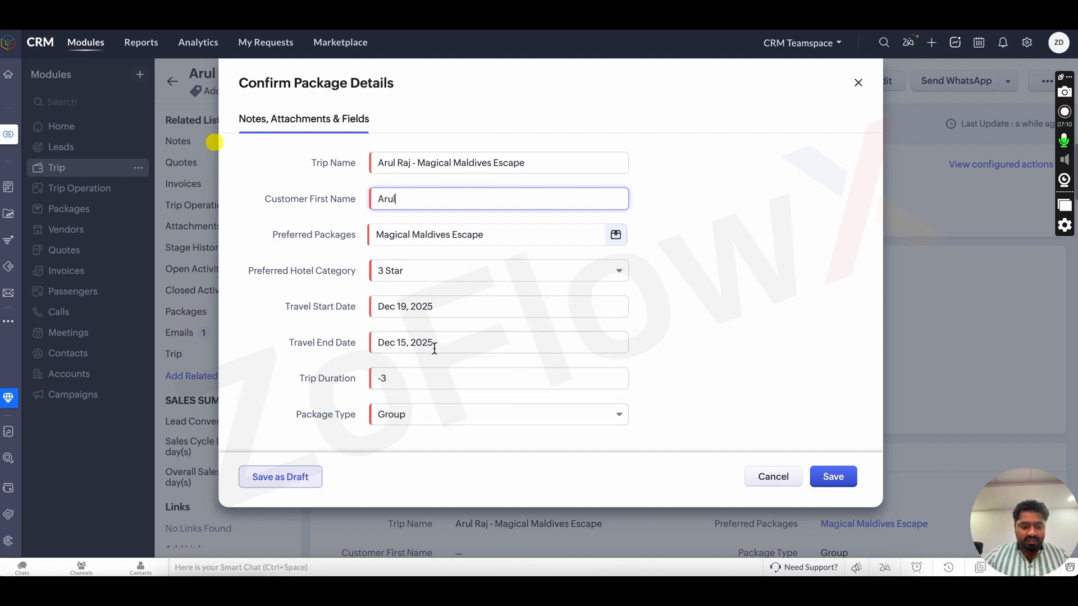
click(824, 477)
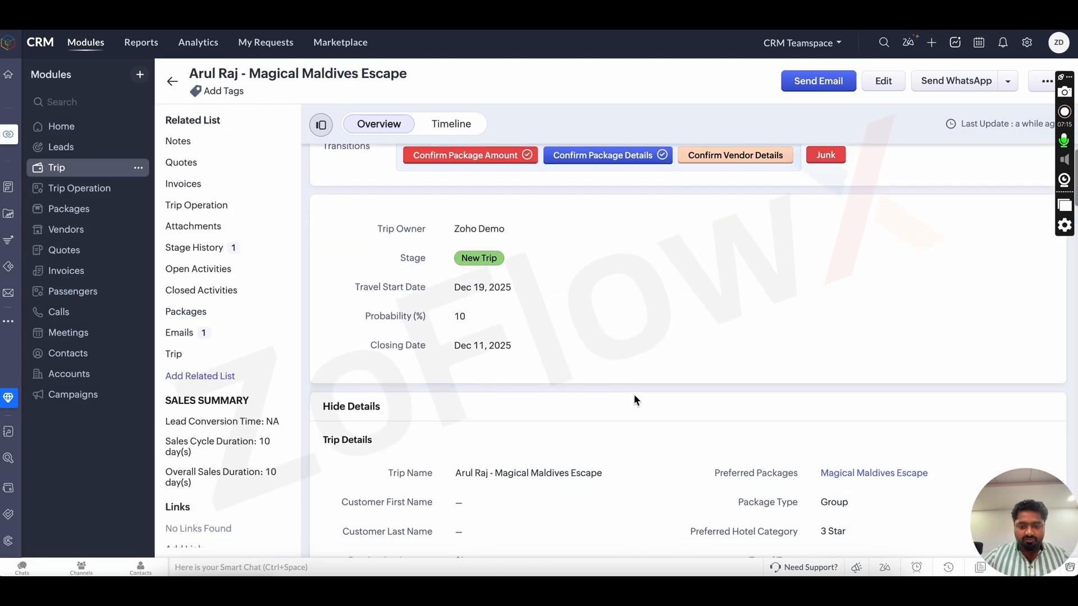
Complete the trip's Confirm Vendor Details transition and save it.
click(735, 195)
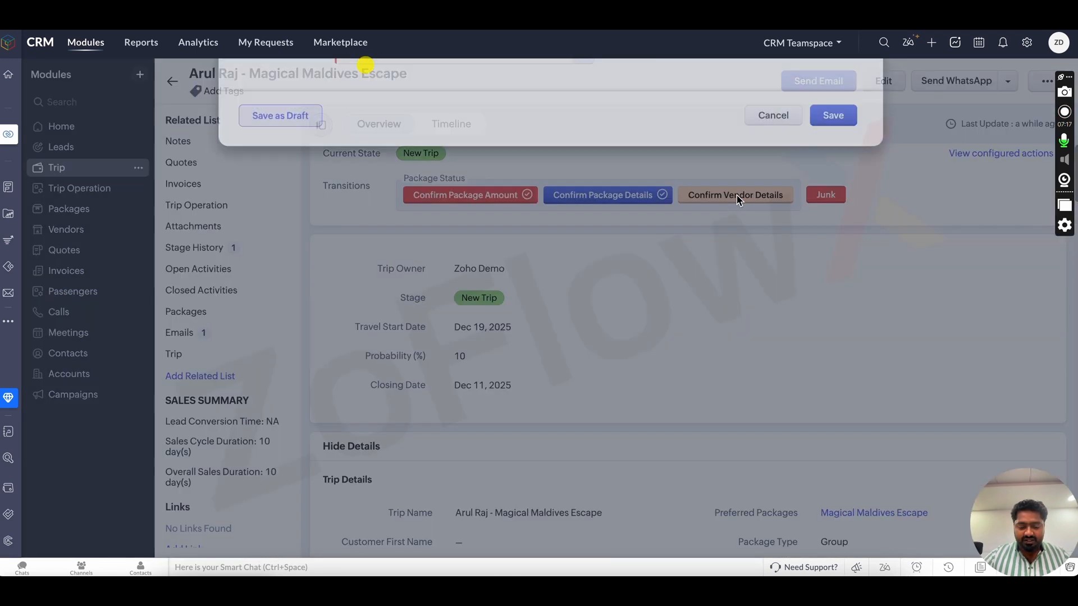
click(433, 166)
click(833, 232)
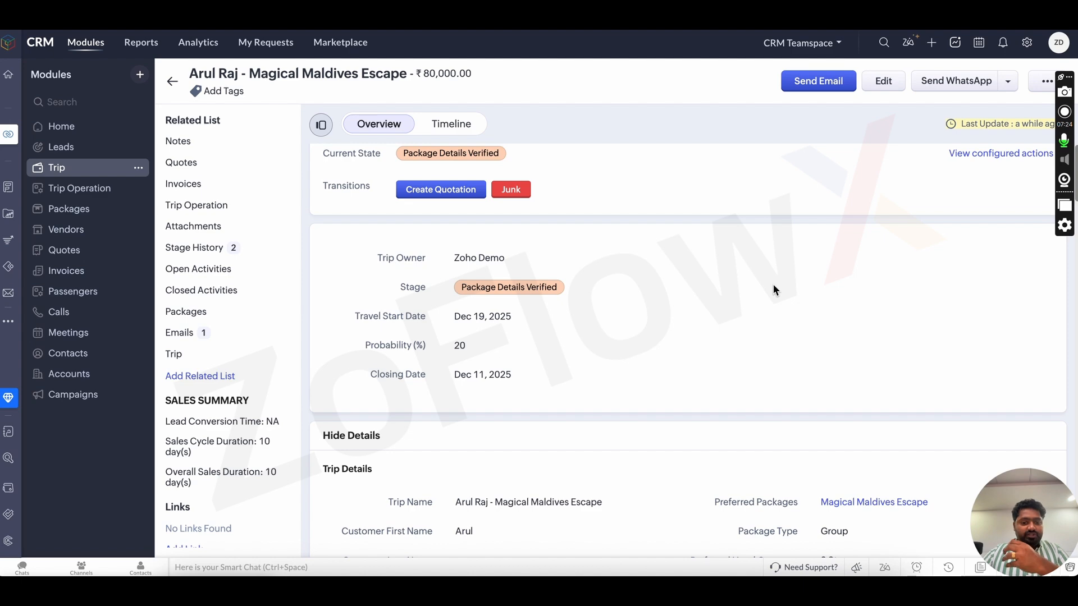
Examine the verified trip's details, Financials & Profit values and itinerary list.
scroll(773, 284, down, 5)
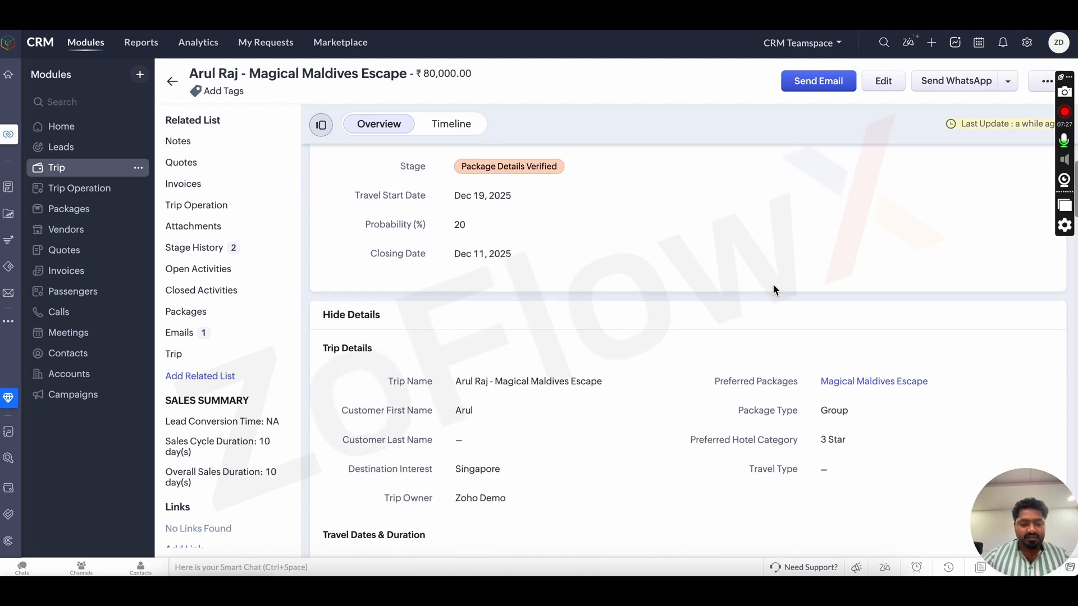
scroll(773, 284, down, 6)
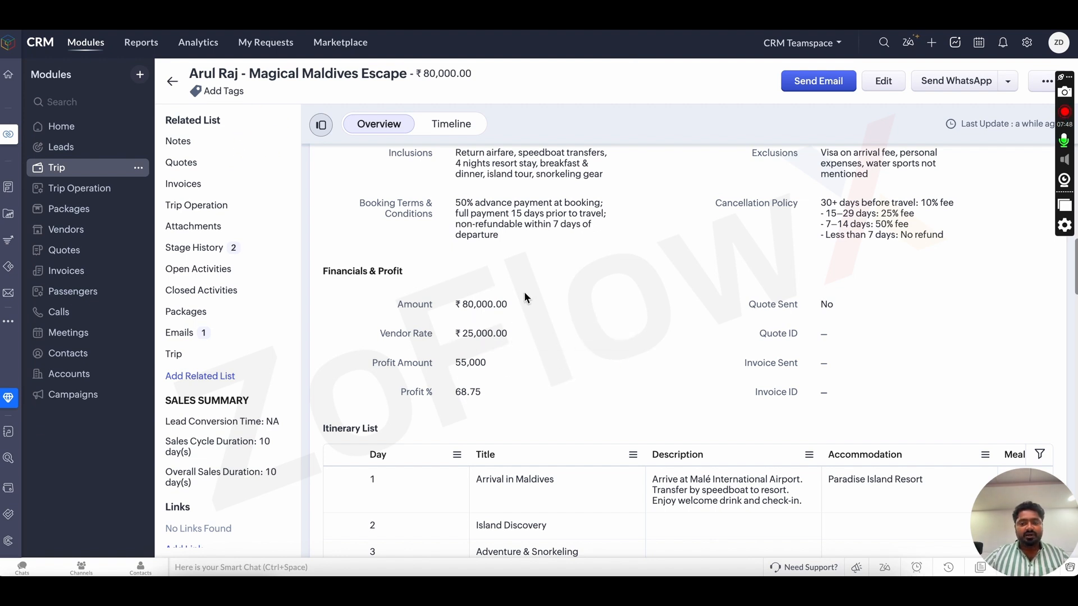
scroll(525, 295, down, 1)
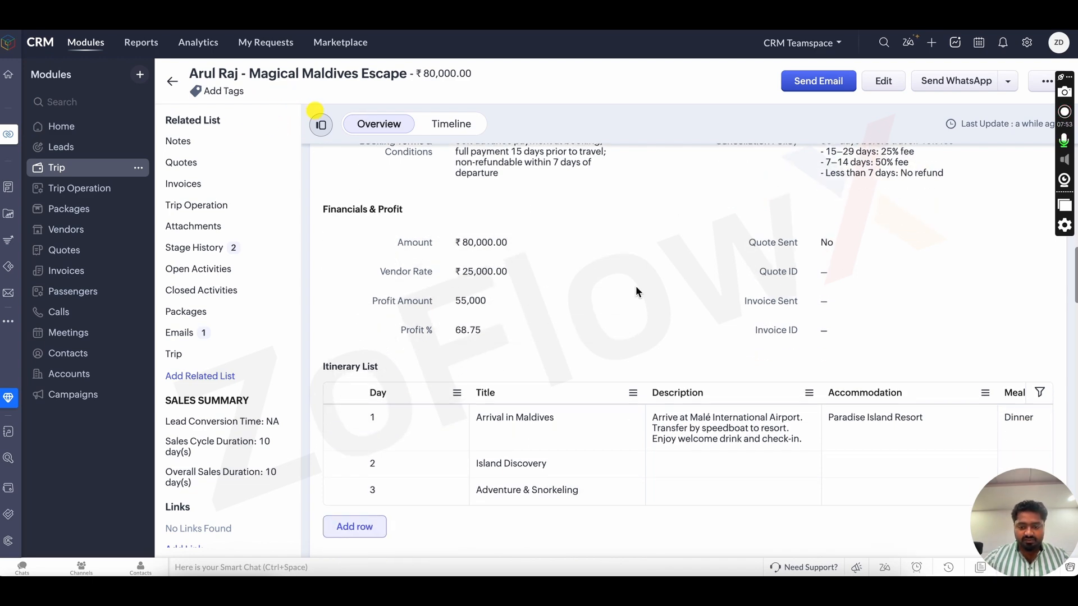
scroll(636, 285, down, 2)
scroll(635, 285, down, 1)
scroll(636, 285, up, 10)
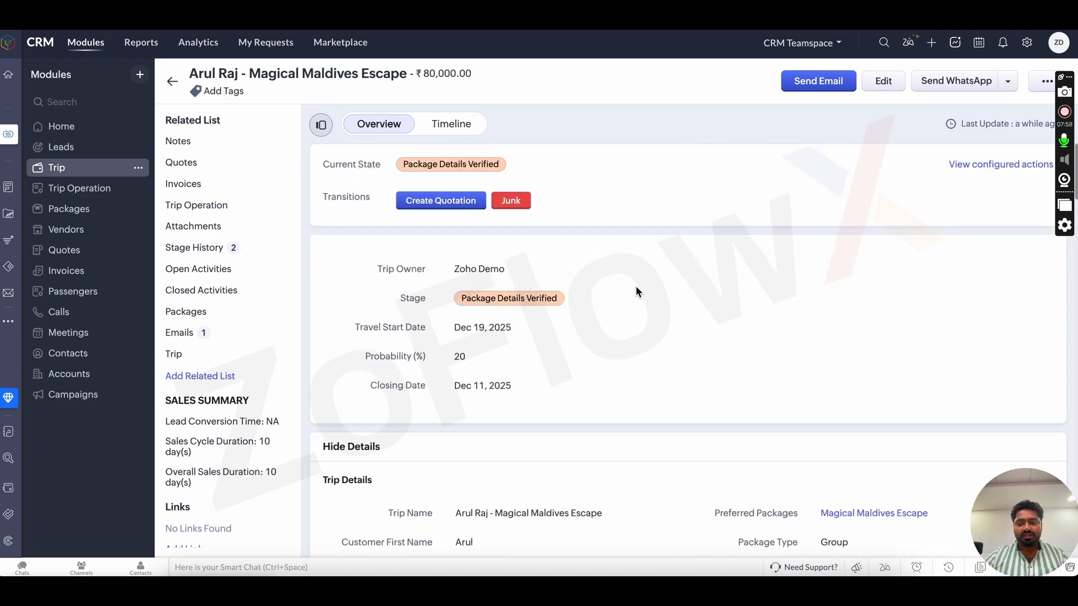
Run the Create Quotation transition for the trip and open the resulting quote from its related quotes.
click(438, 202)
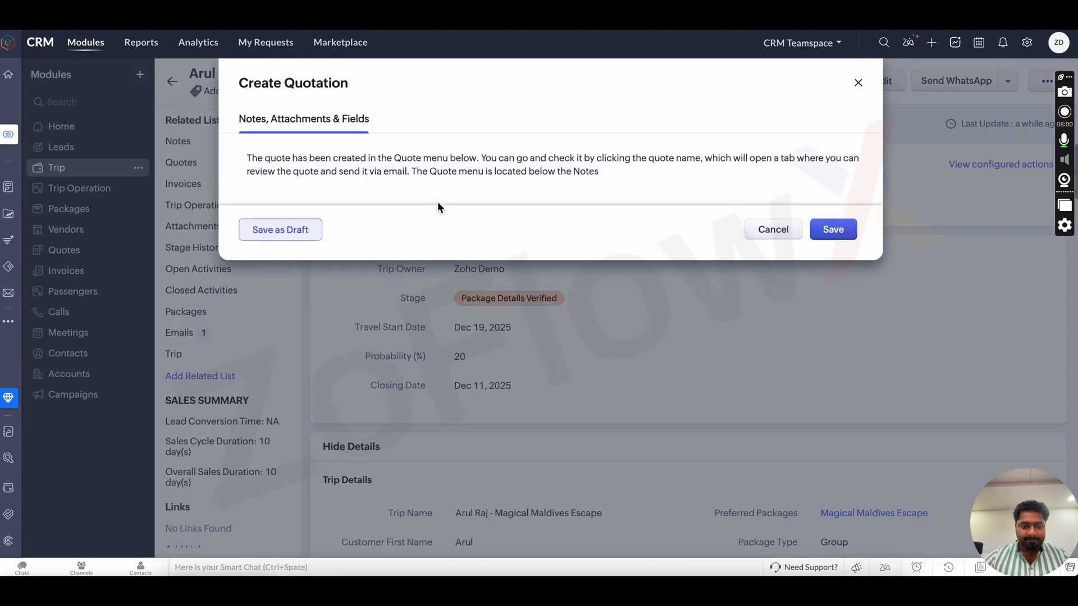
click(833, 229)
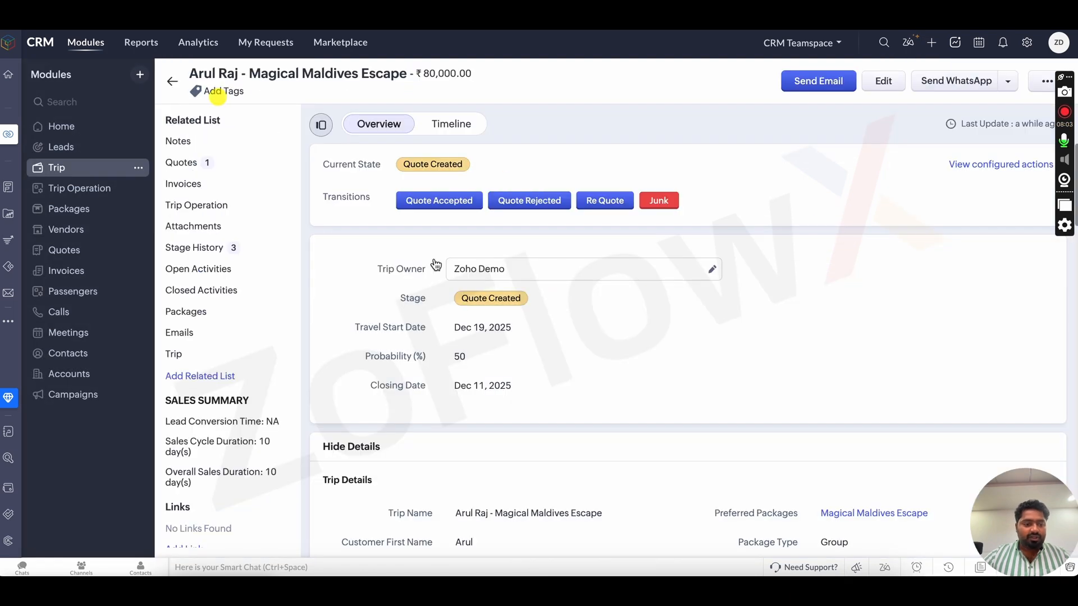
click(181, 162)
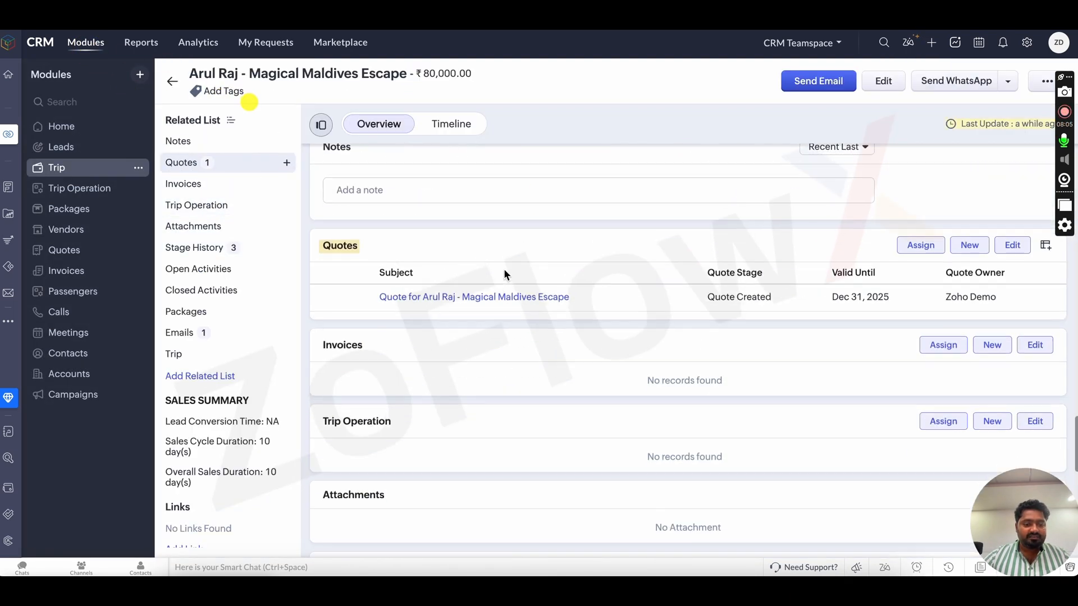
scroll(505, 275, down, 2)
click(467, 212)
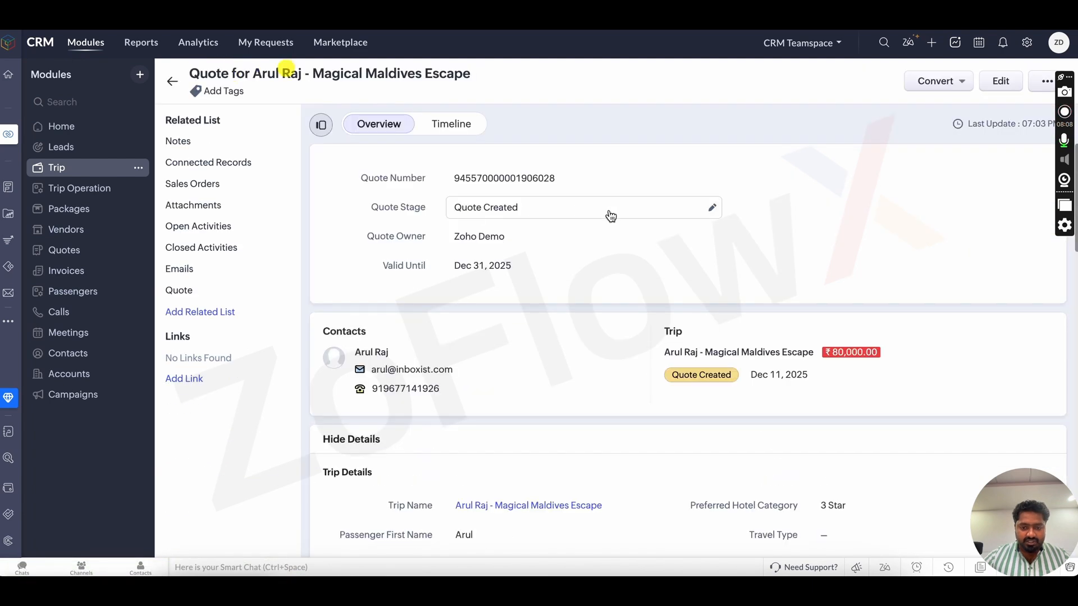
Add a Flight Charges row to the Quoted Items with quantity 2 and list price 15,000, and save the row.
scroll(617, 337, down, 2)
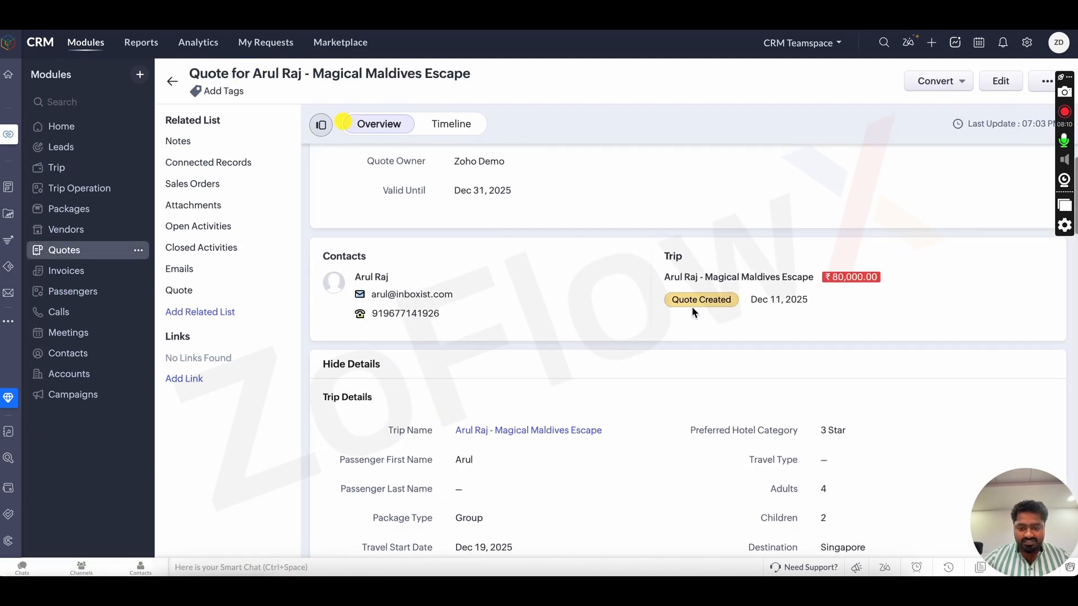
scroll(693, 312, down, 3)
scroll(539, 396, down, 7)
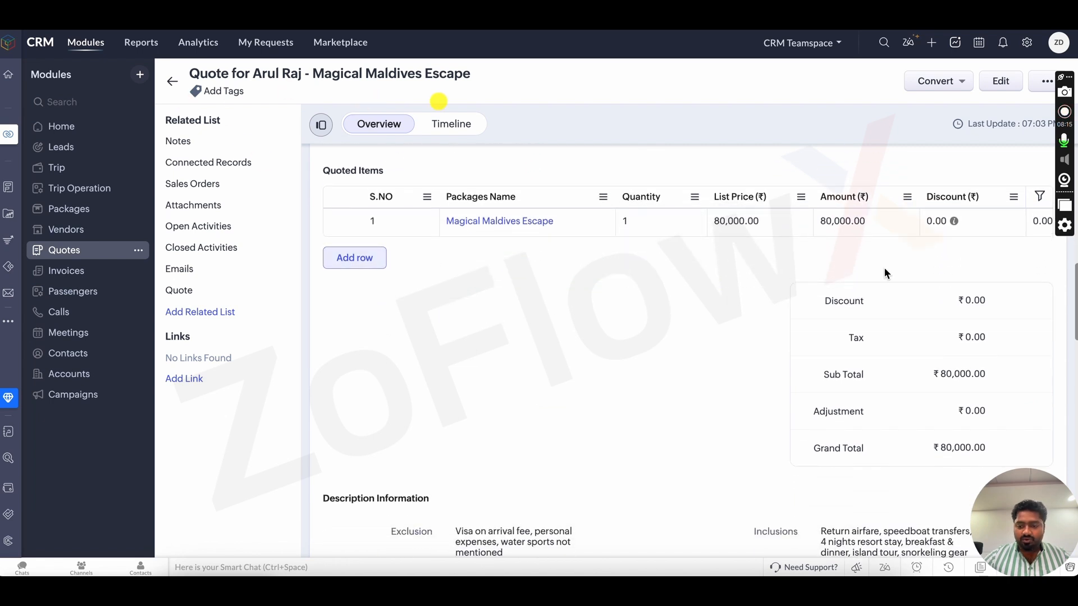
click(372, 272)
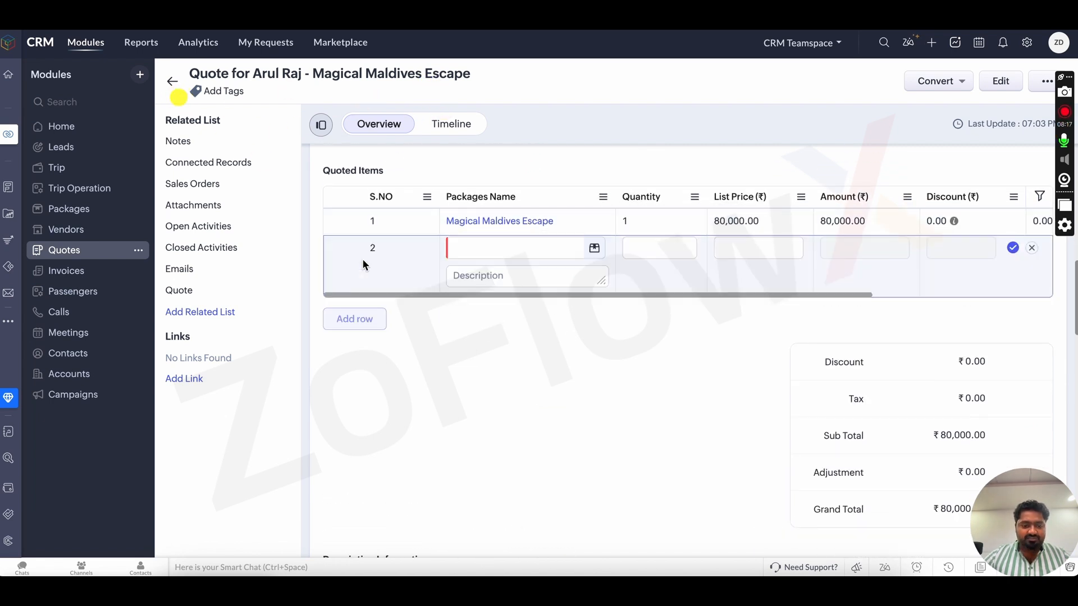
click(487, 249)
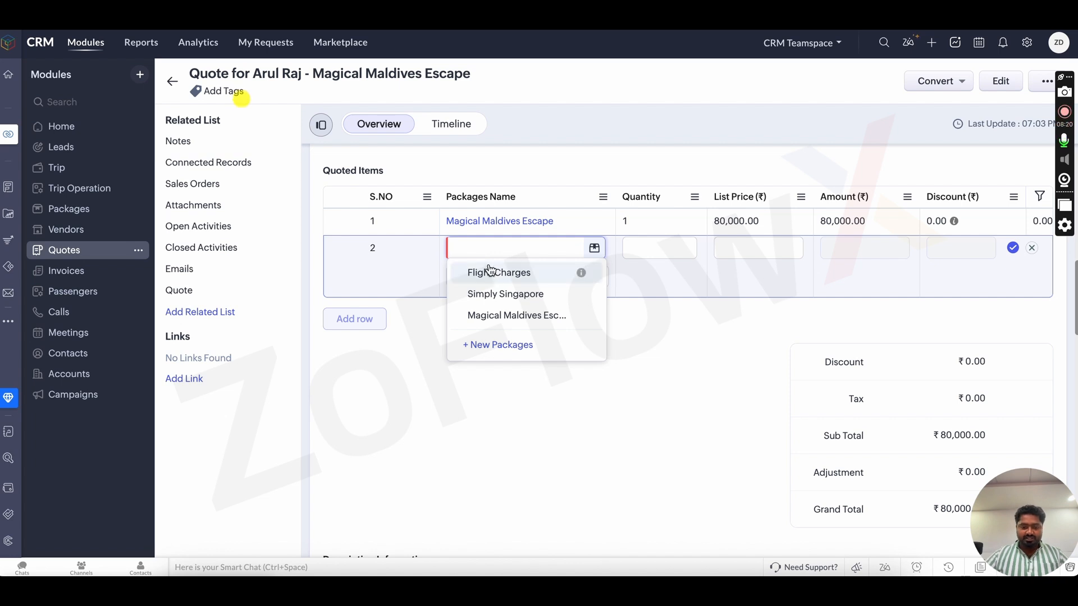
click(494, 273)
click(730, 255)
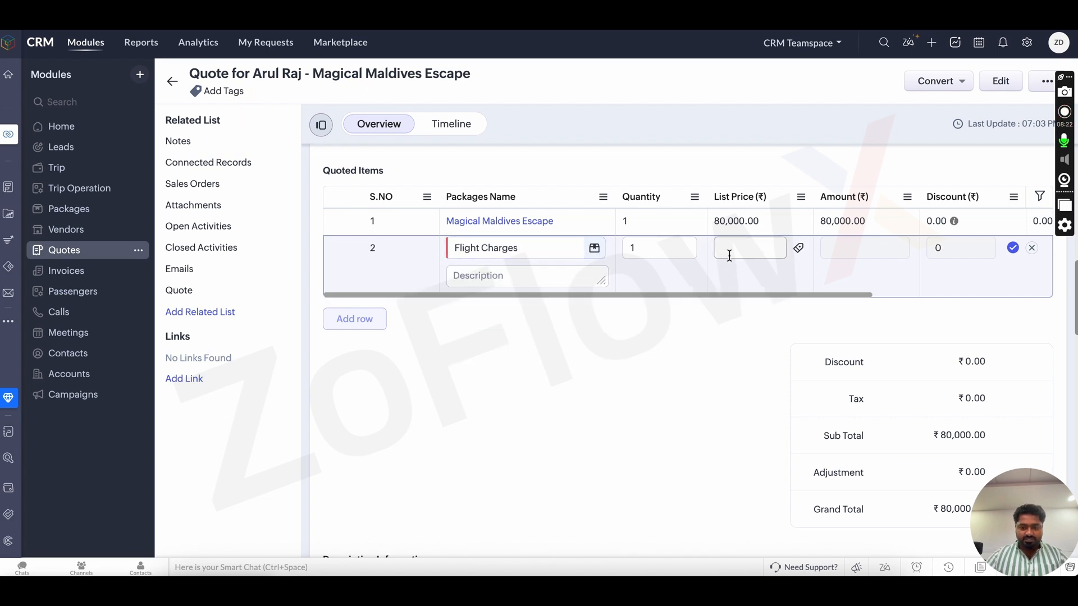
click(672, 246)
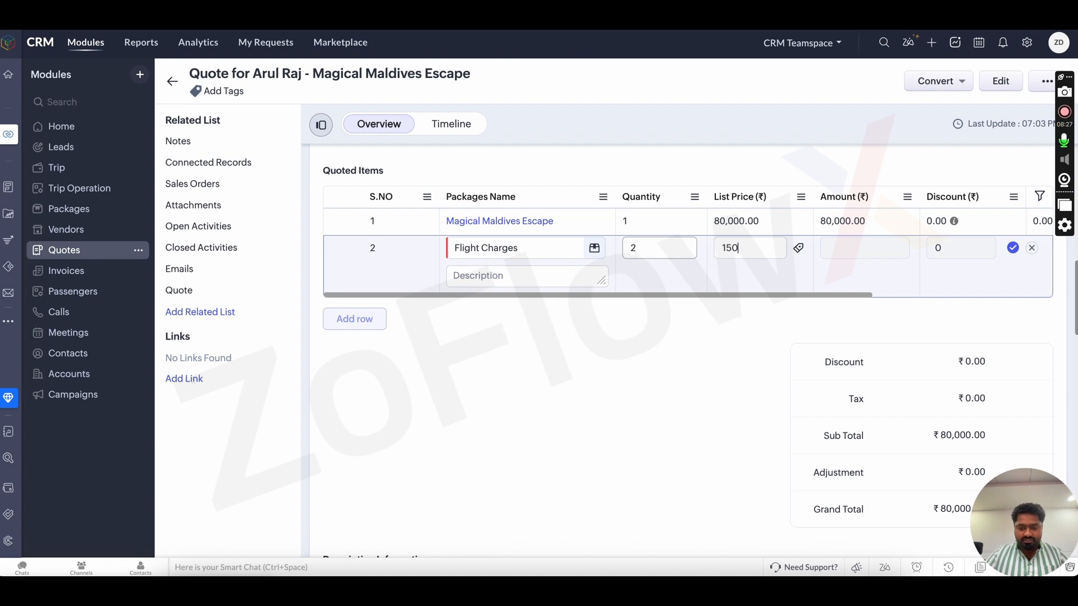
click(1012, 248)
Check the quote's updated totals and open the Sample.docx merge template for this quote.
scroll(840, 401, down, 7)
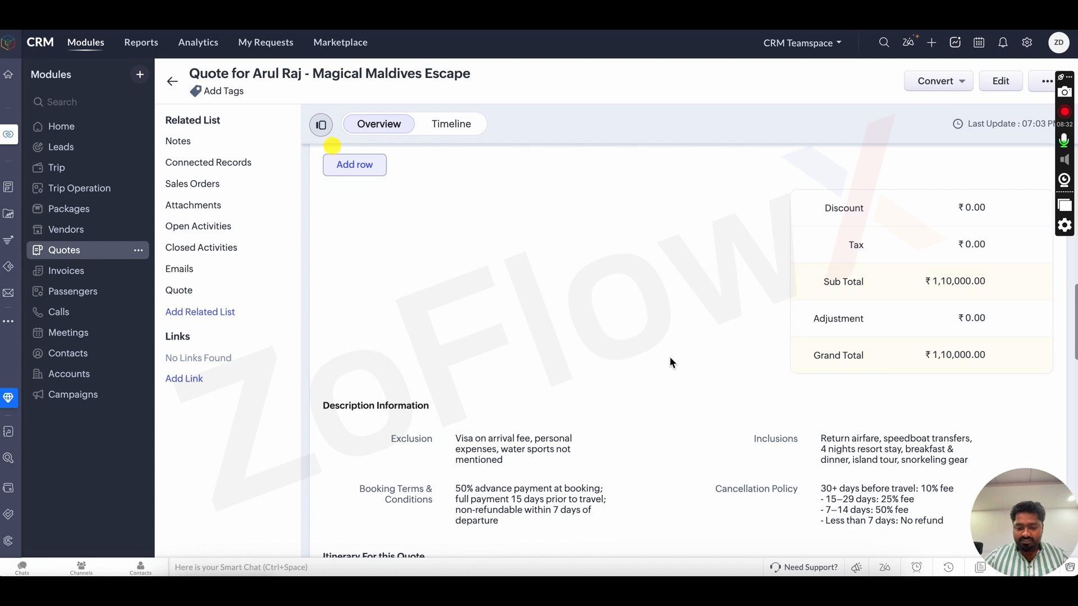
scroll(670, 357, up, 15)
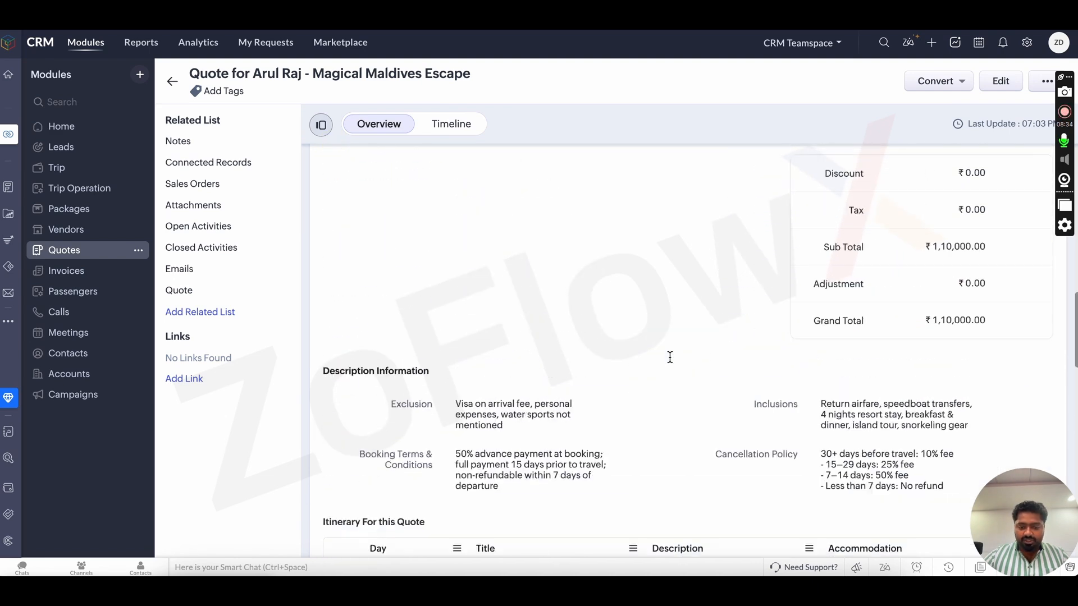
click(1047, 81)
click(988, 223)
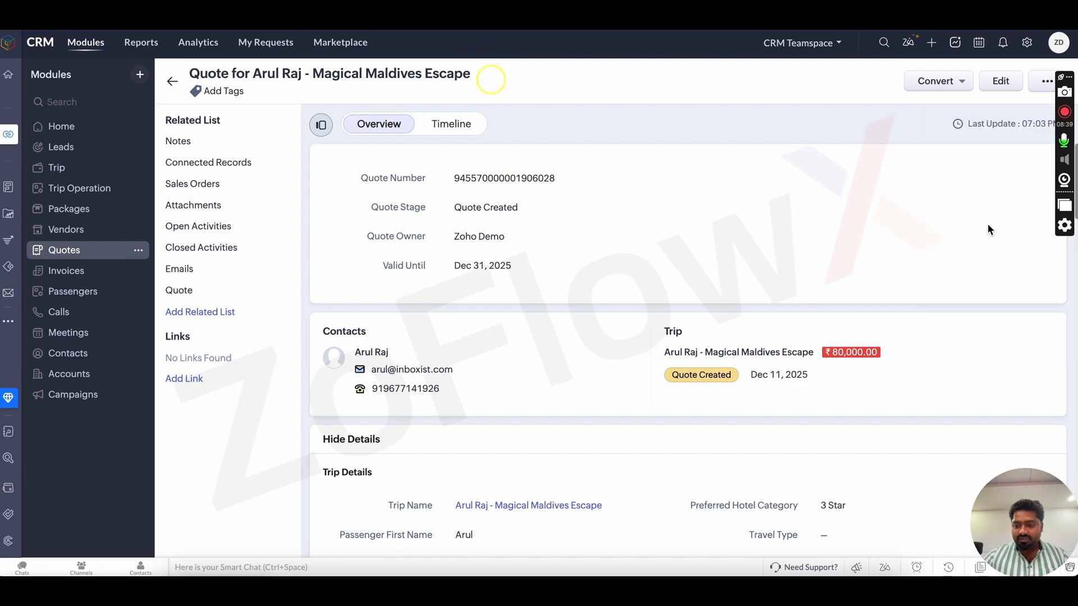
click(695, 356)
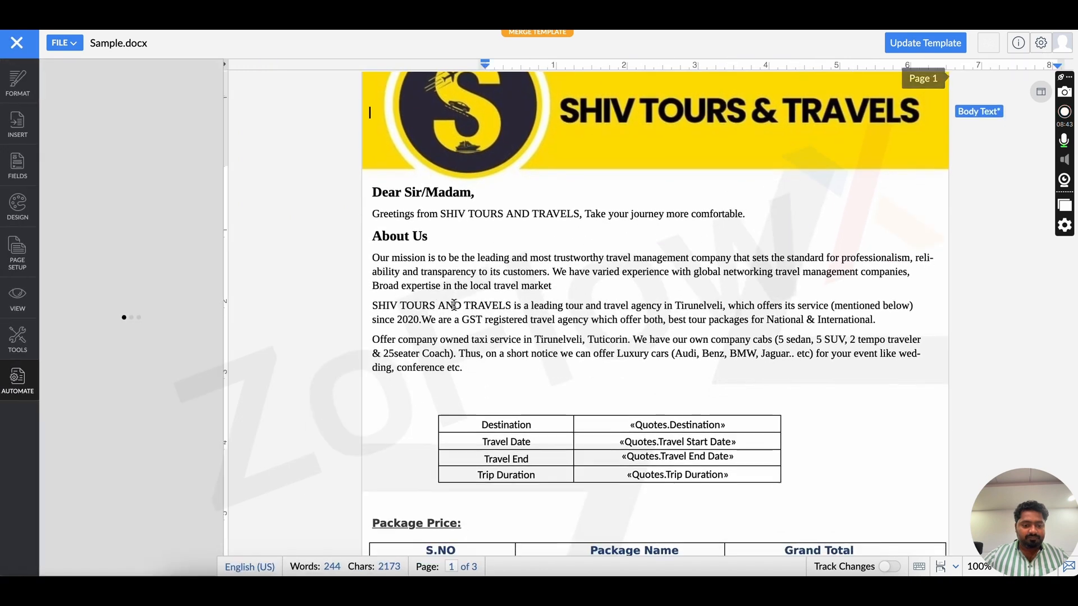
Preview the merged quotation and examine its trip details, package prices, itinerary, inclusions, exclusions, booking terms and cancellation policy.
scroll(455, 309, down, 1)
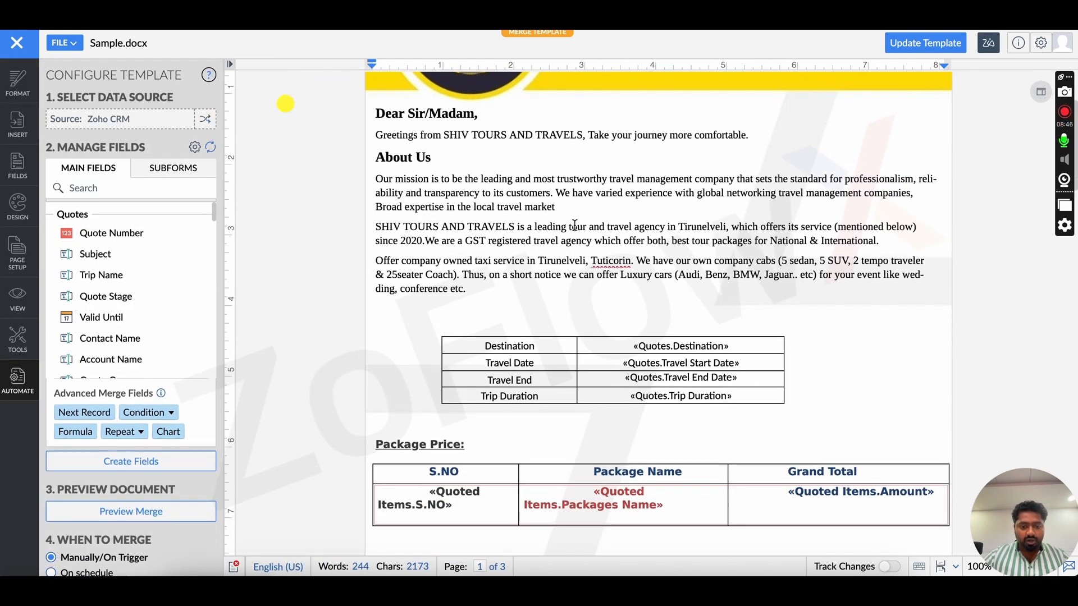
scroll(581, 233, down, 3)
click(157, 509)
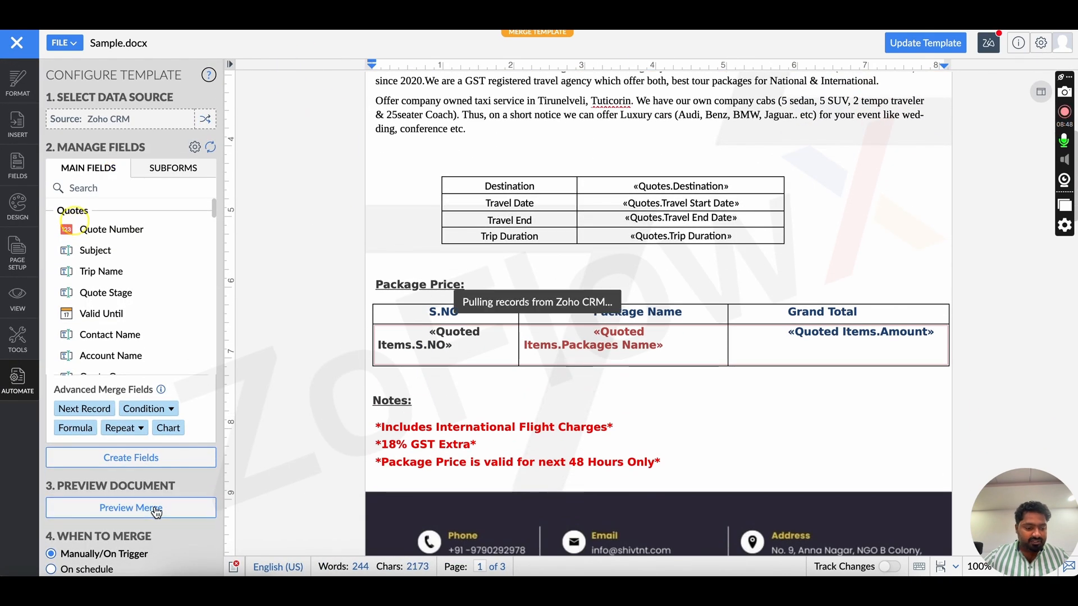
scroll(513, 386, down, 5)
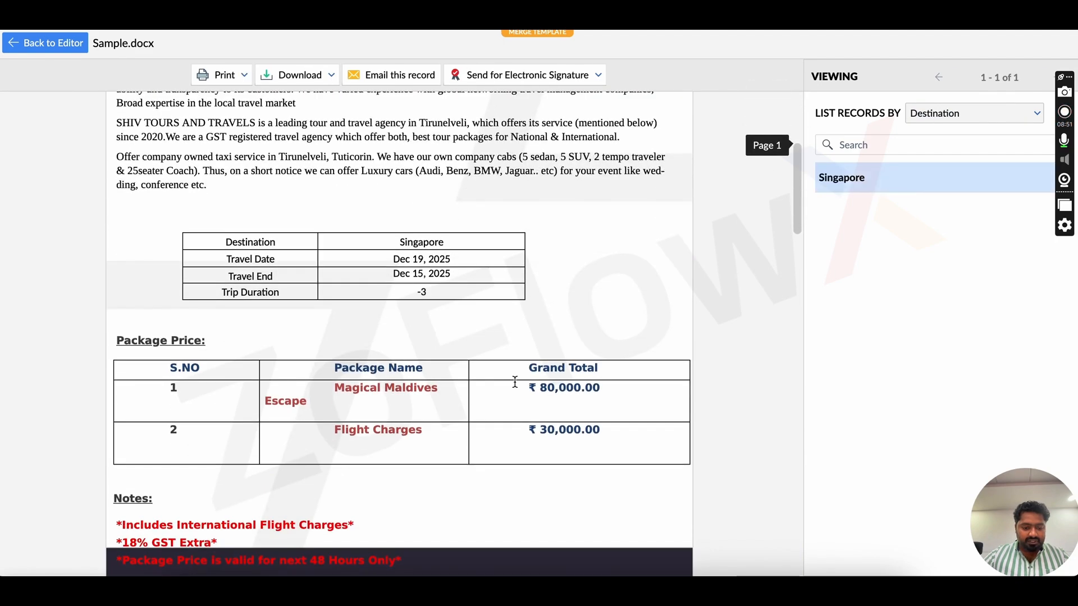
scroll(523, 390, down, 8)
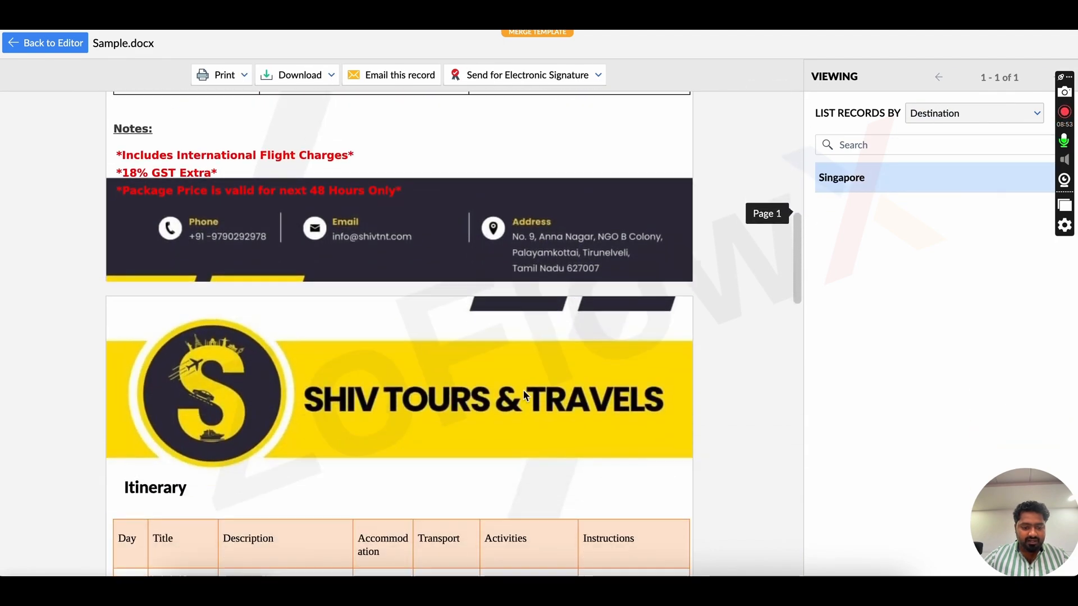
scroll(524, 391, down, 15)
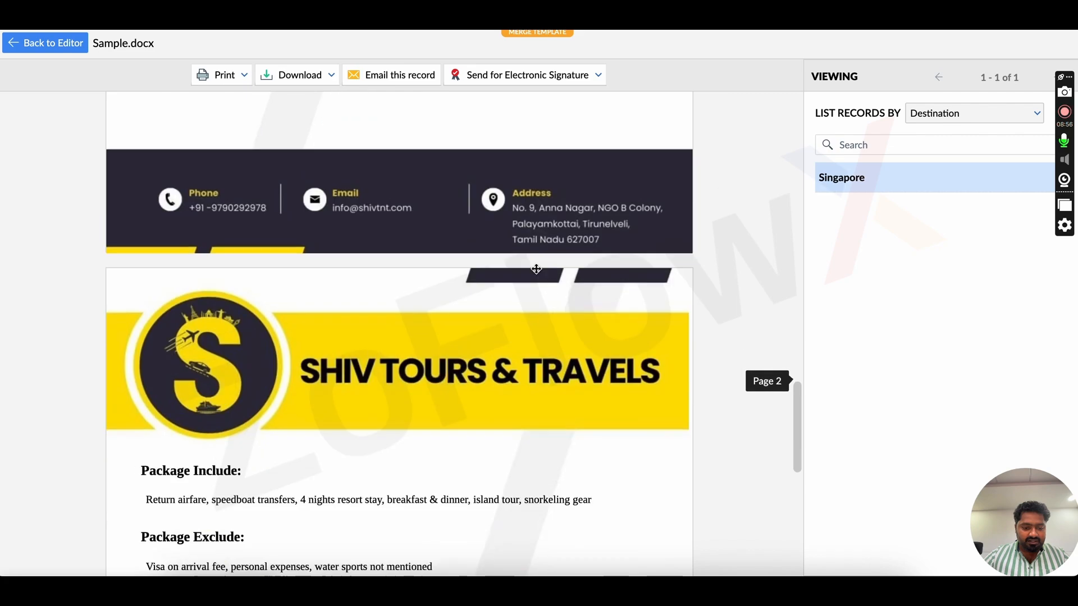
scroll(268, 171, down, 2)
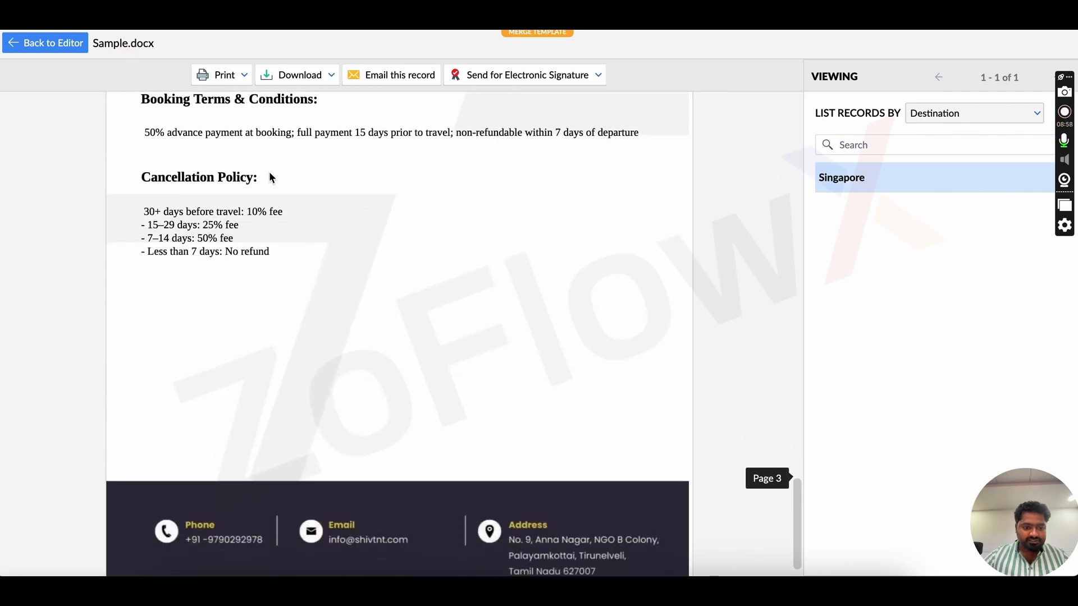
scroll(270, 174, up, 12)
scroll(269, 177, up, 15)
Return to the template editor and run the merge, creating one combined PDF in a new folder under Proposal Automation.
click(65, 48)
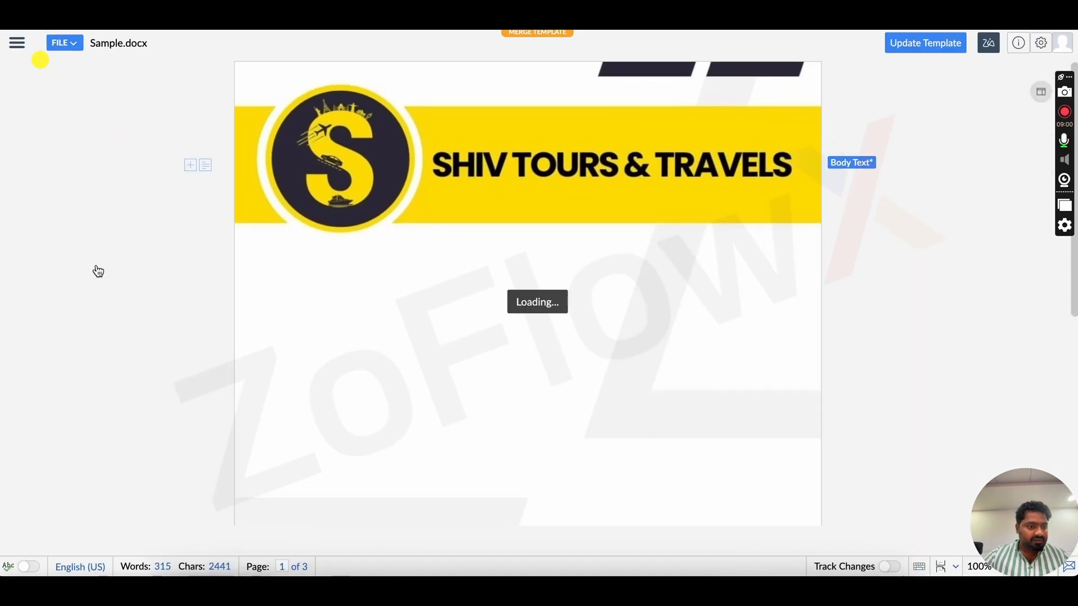
scroll(112, 489, down, 8)
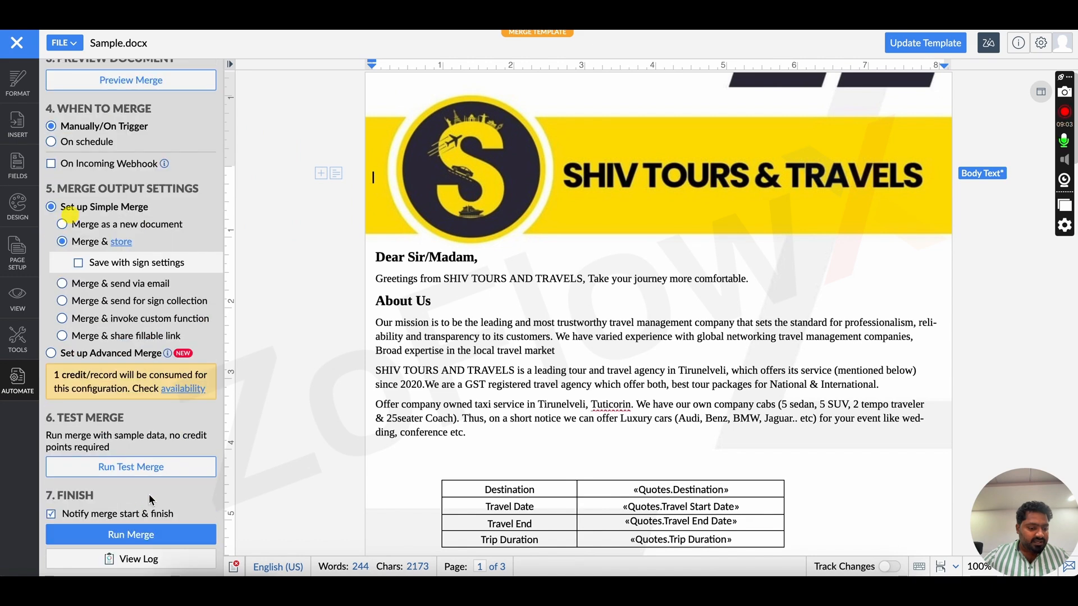
click(149, 539)
click(690, 525)
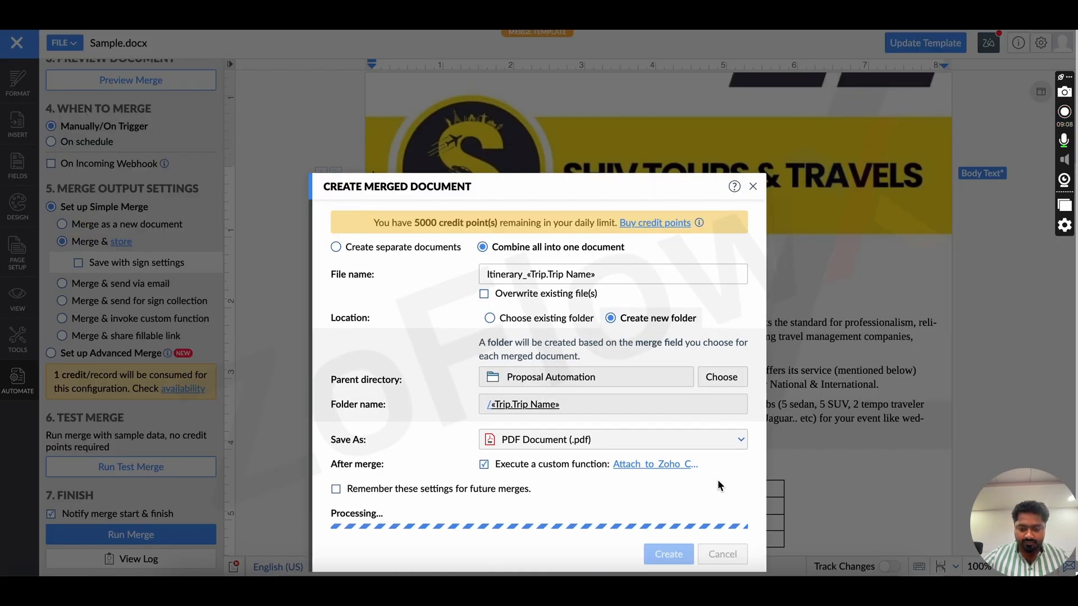
click(559, 407)
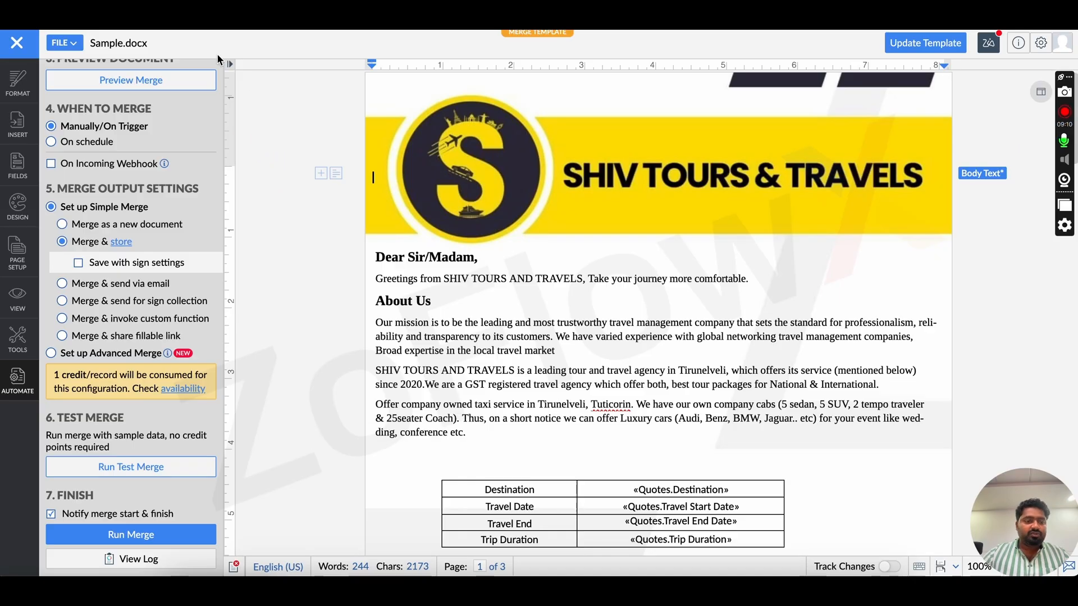
Switch back to the CRM quote, check its quoted items, and mark the quote as accepted on the related trip.
key(ctrl+shift+Tab)
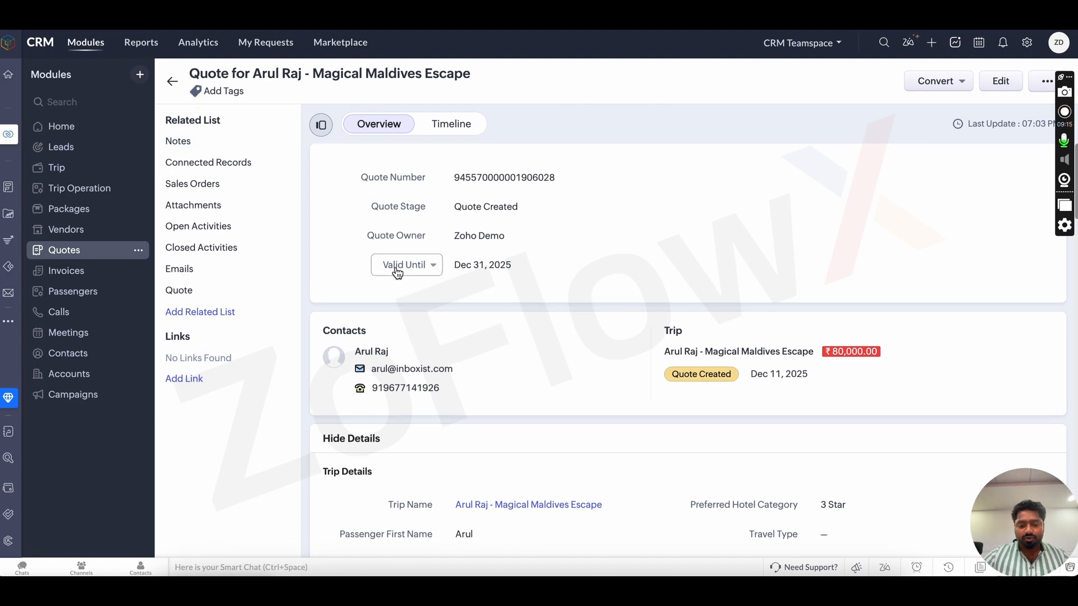
scroll(397, 272, down, 10)
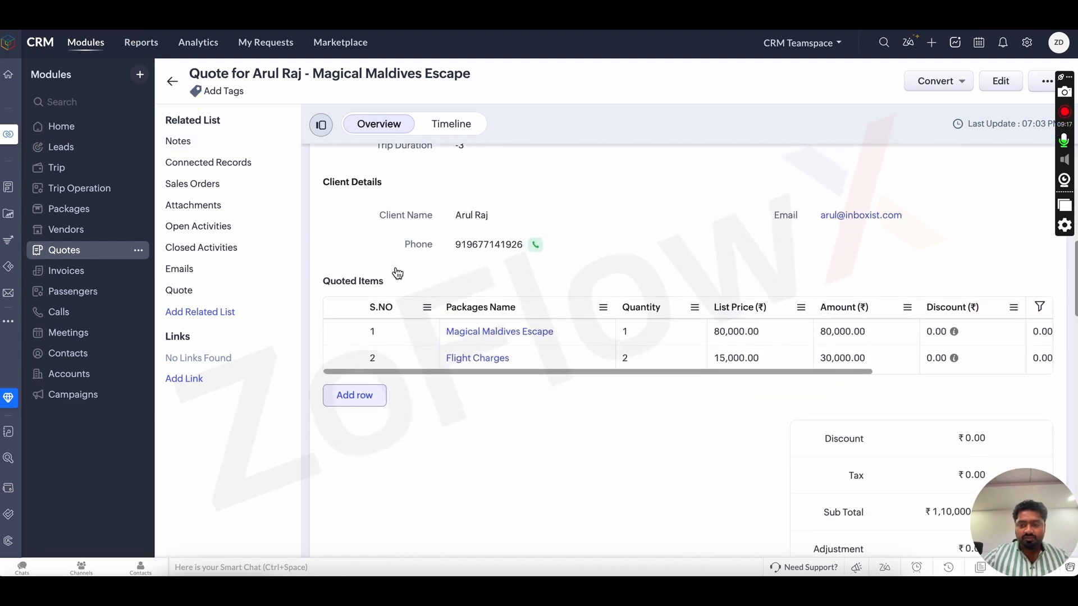
scroll(397, 273, up, 10)
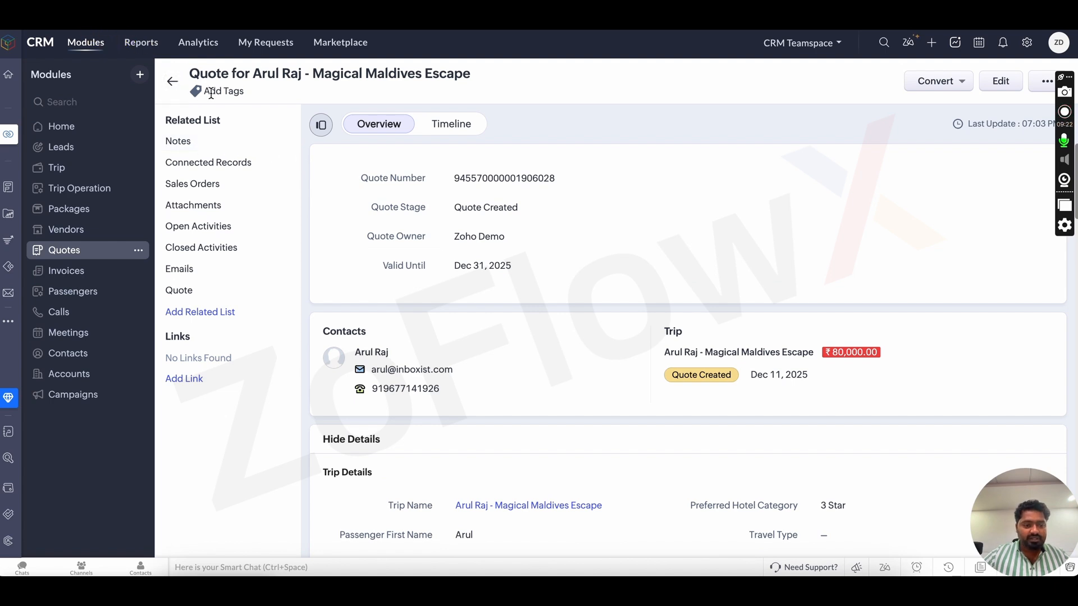
click(172, 82)
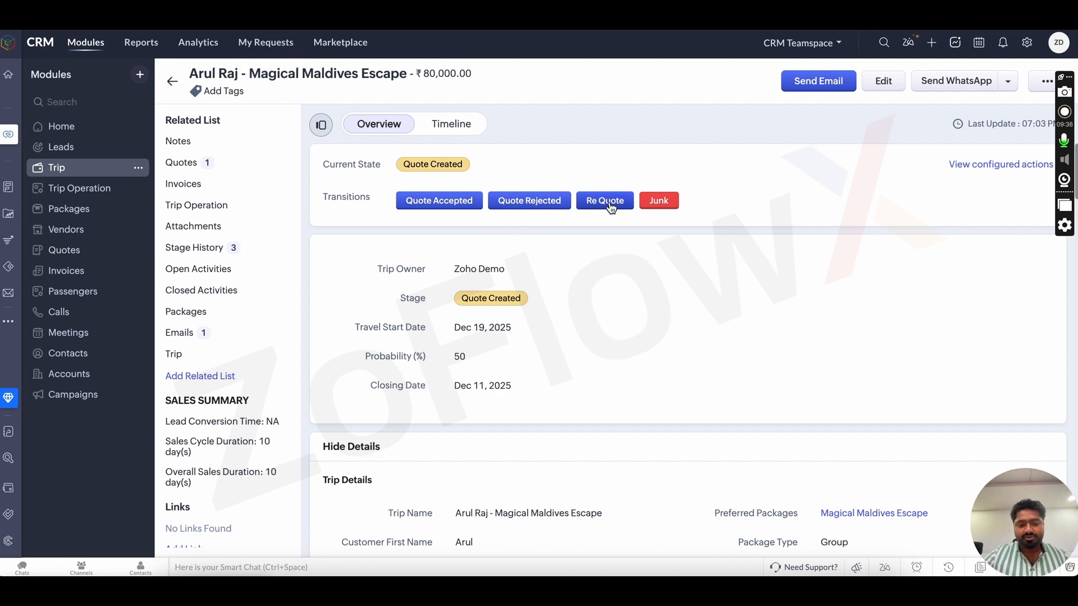
click(431, 201)
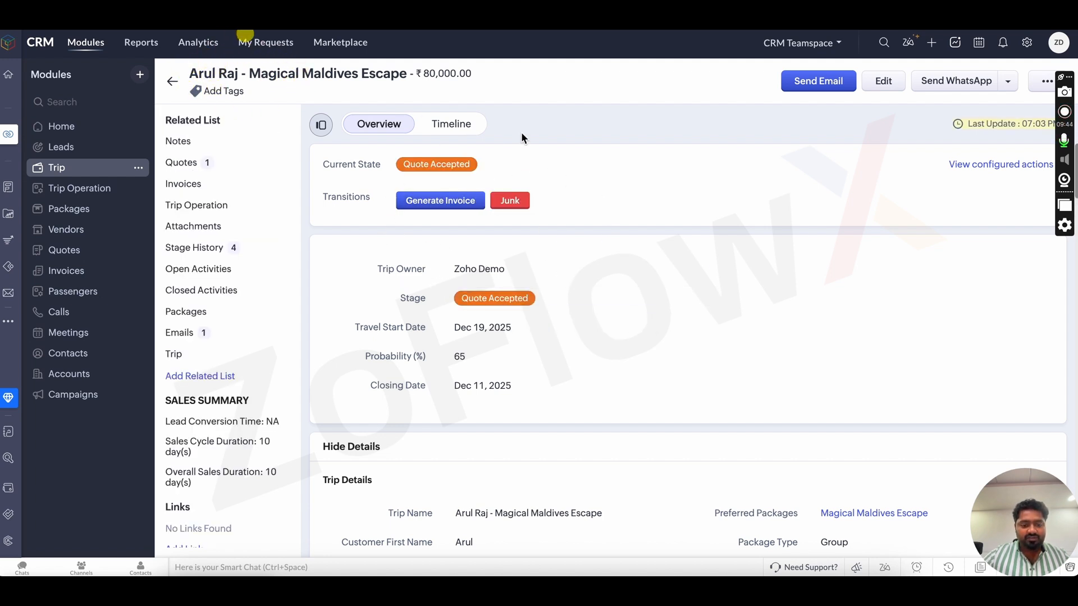
click(128, 46)
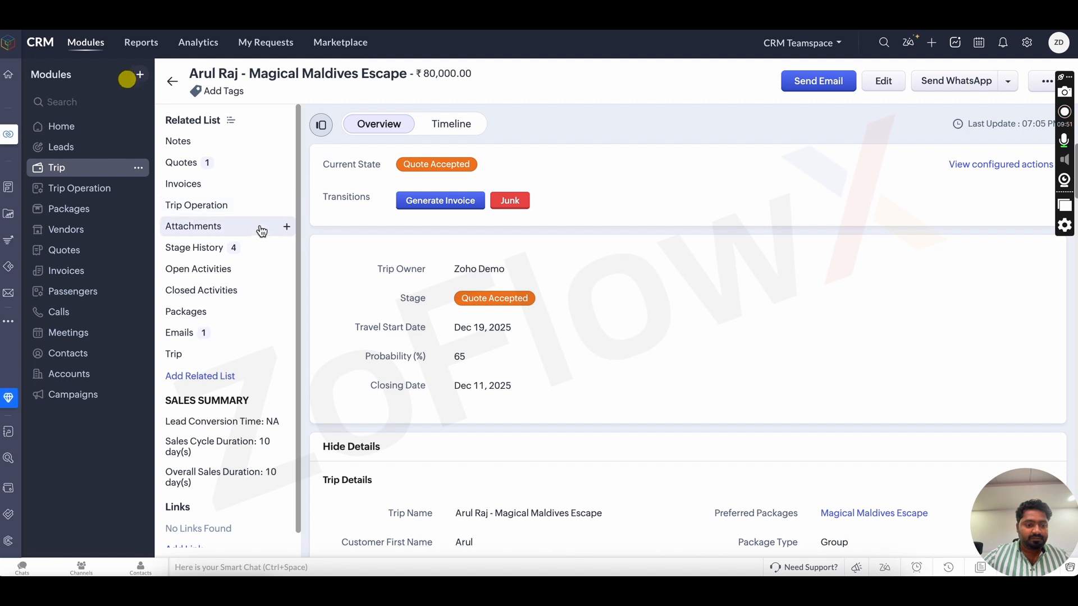
Generate the trip's invoice with an invoice due date of Dec 5, 2025.
click(438, 203)
click(506, 197)
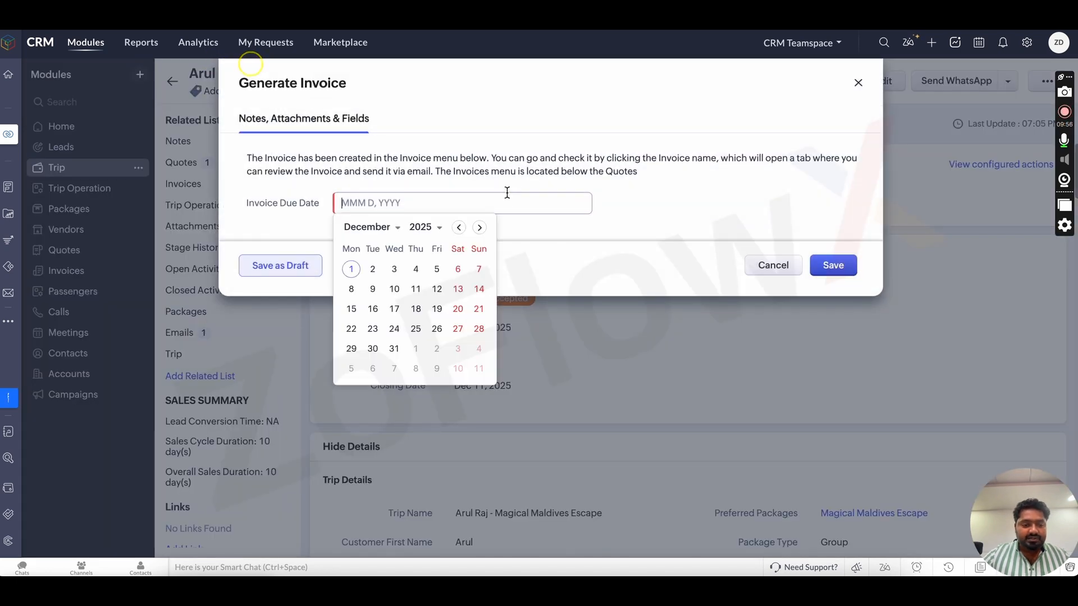
click(437, 269)
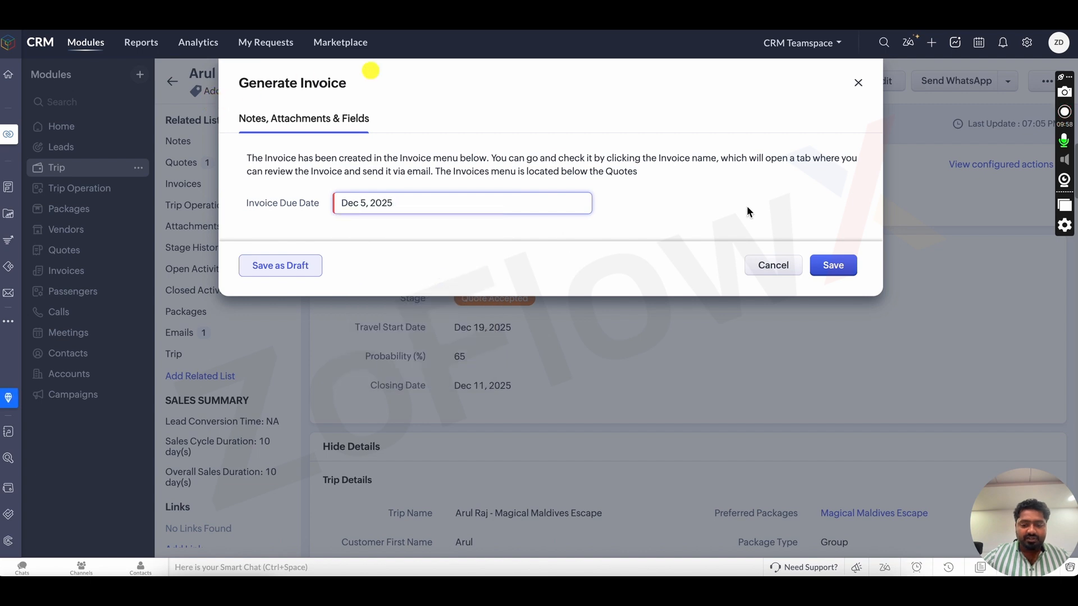
click(831, 264)
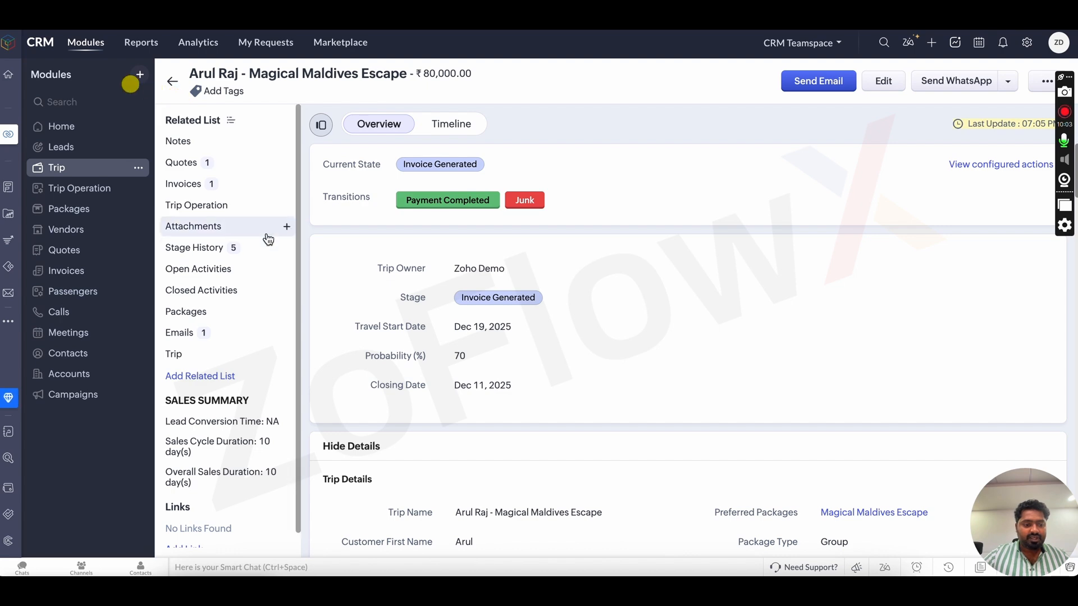
Open the trip's invoice record and start a mail merge with the Sample_invoice.docx template.
click(191, 185)
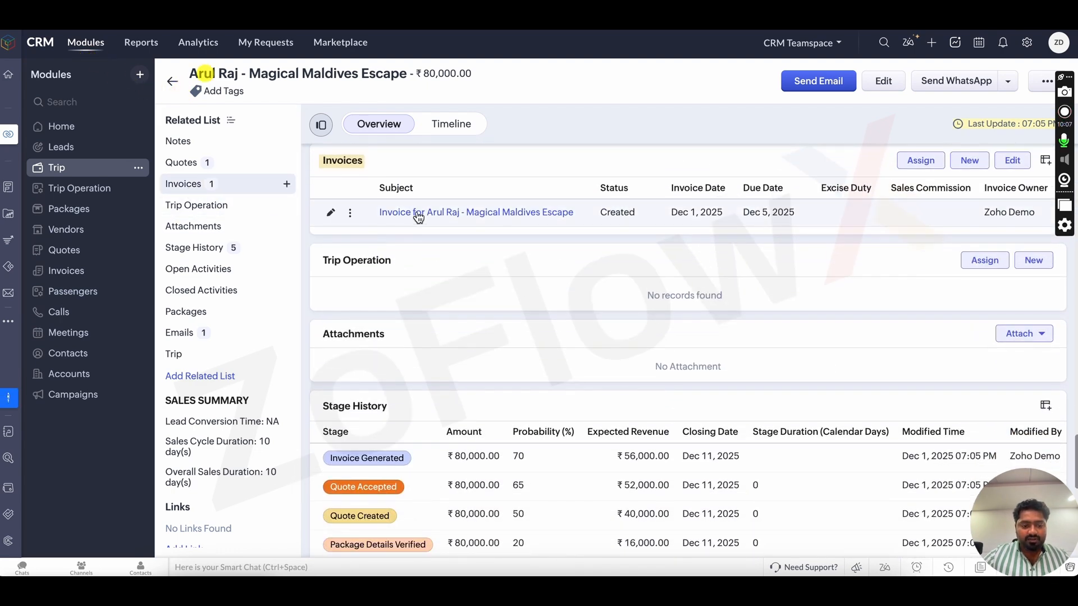
click(419, 213)
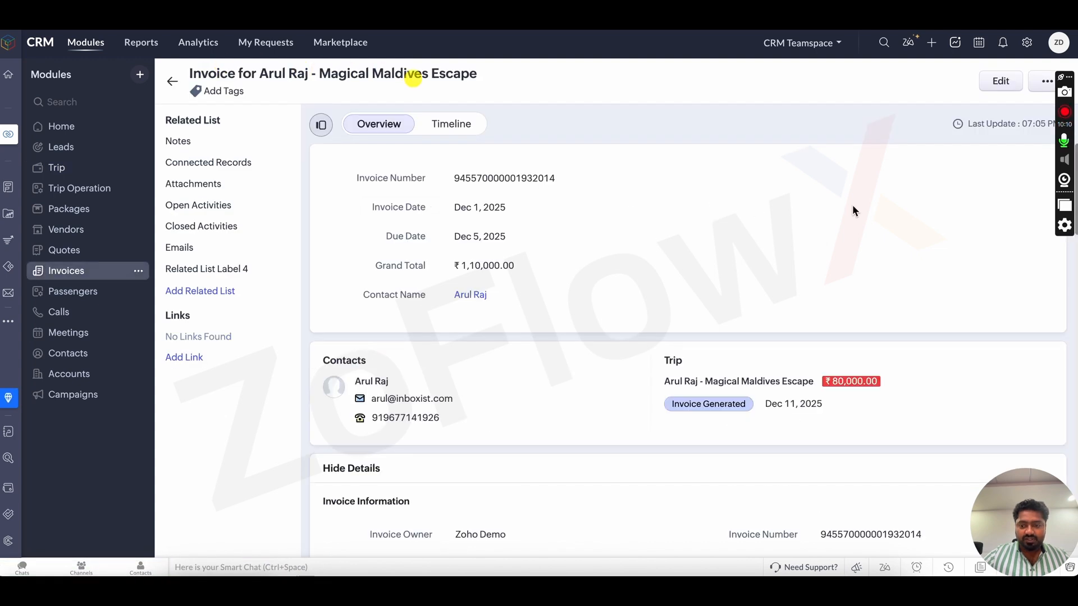
click(1047, 80)
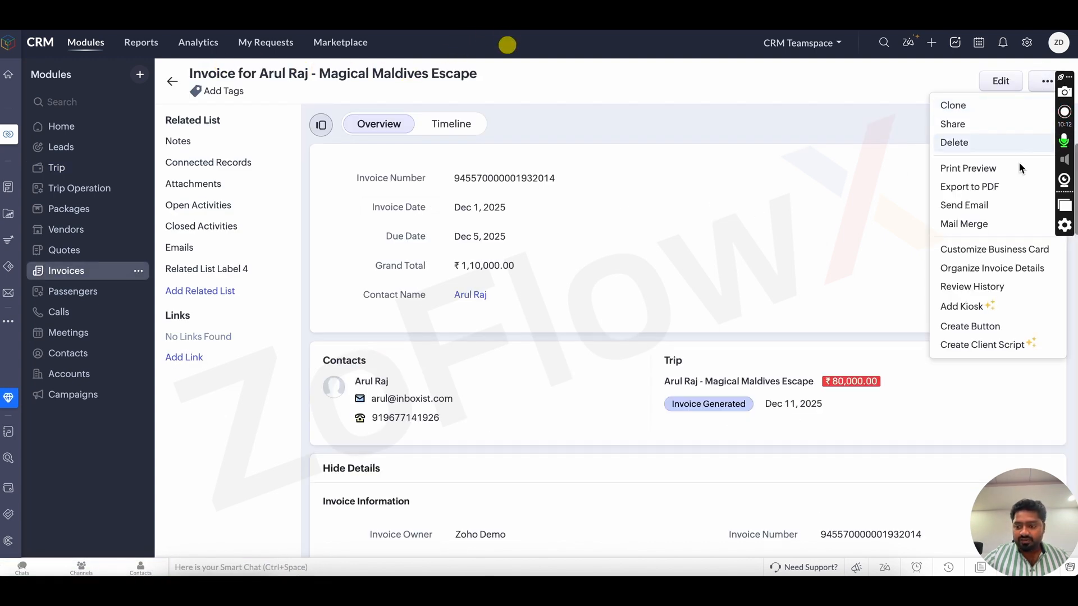
click(1006, 224)
click(686, 353)
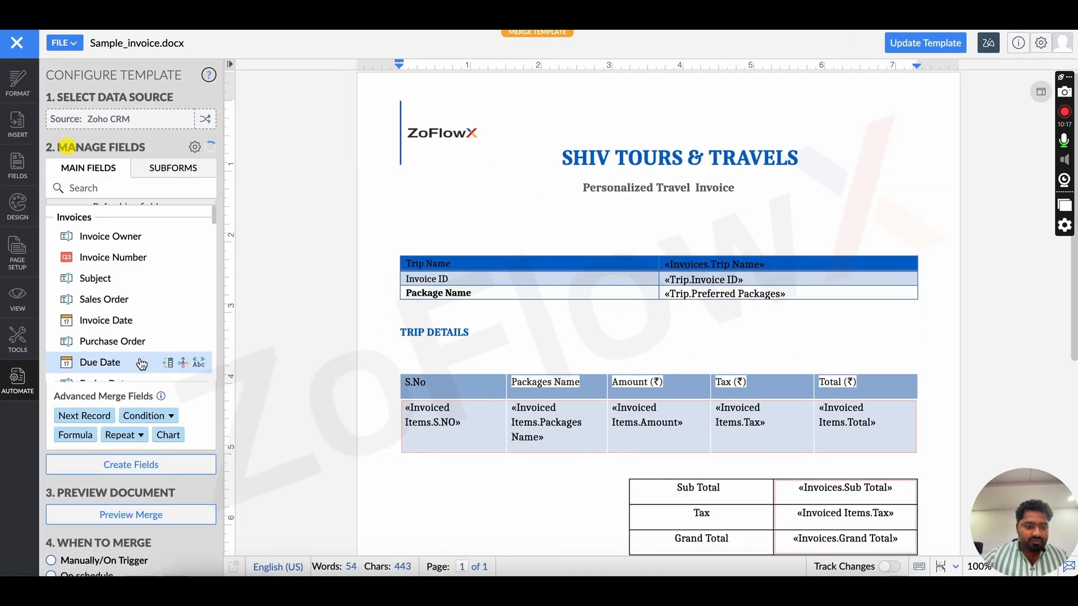
Preview the merged invoice, examine its package and flight charges, tax and totals, and close the preview.
scroll(142, 365, down, 10)
click(131, 527)
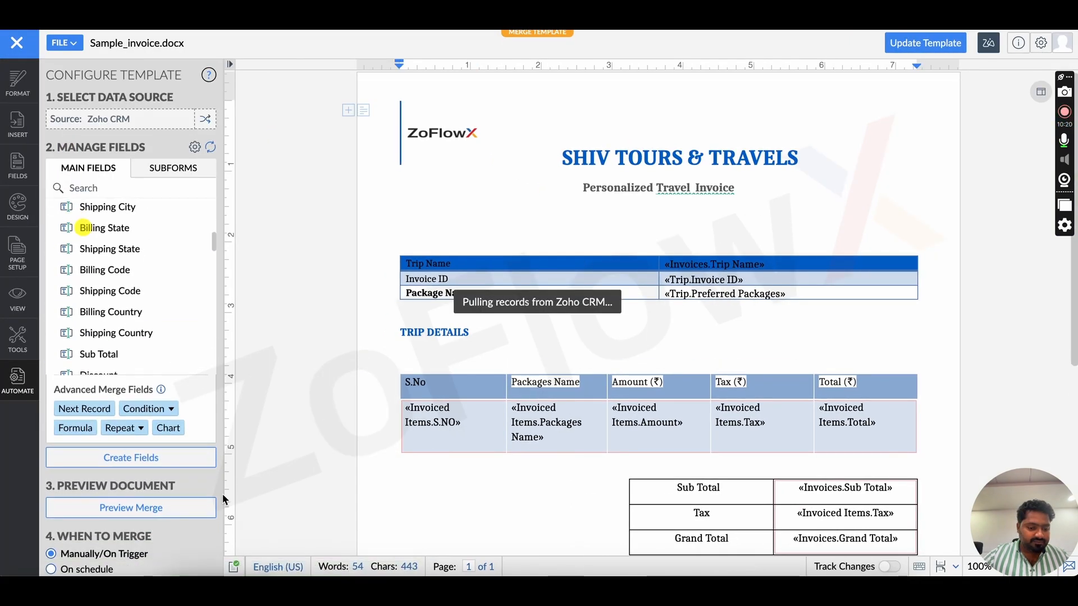
scroll(578, 390, down, 4)
scroll(578, 392, up, 3)
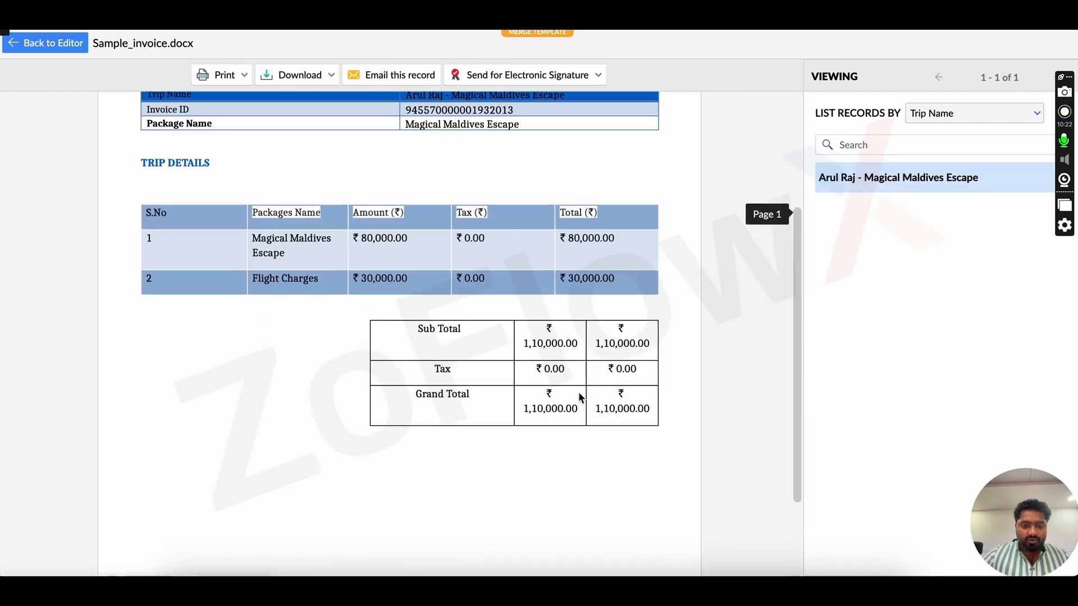
scroll(490, 272, down, 1)
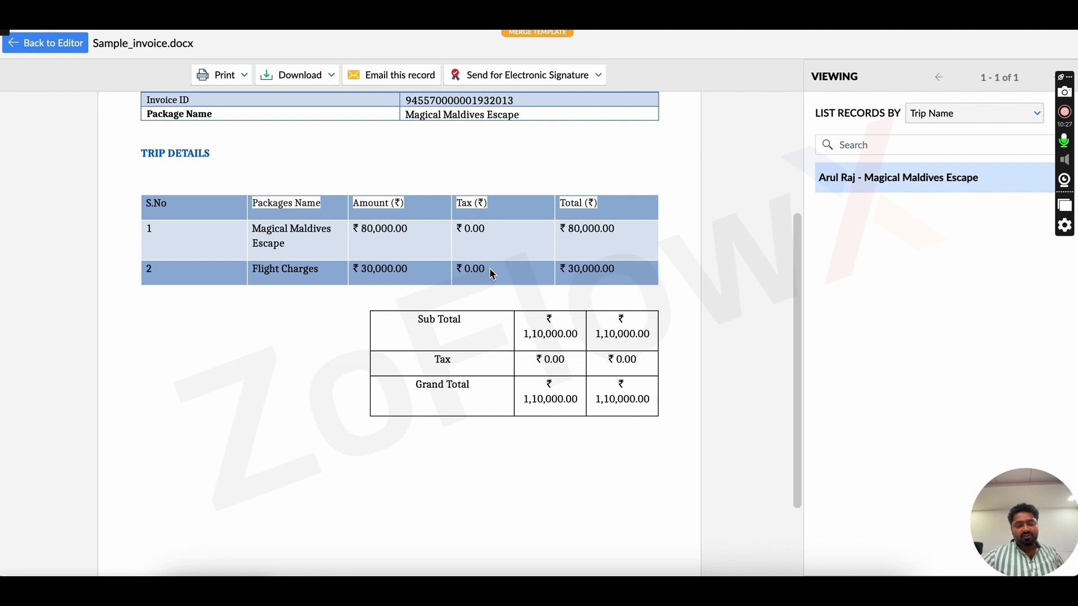
click(54, 44)
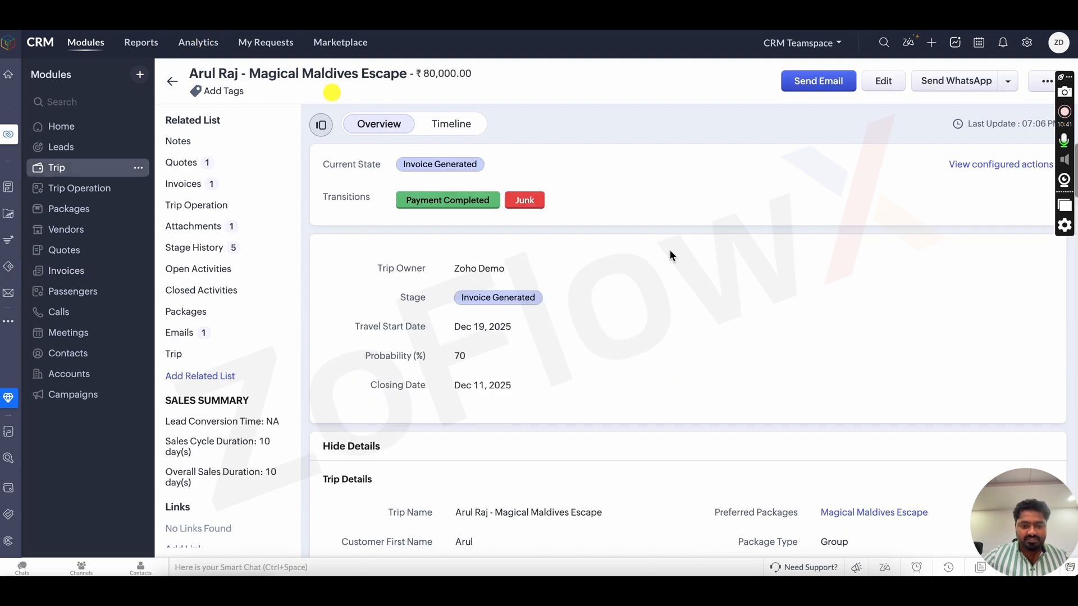
Add a Payment Details row to the trip for a Passenger payment dated Dec 4, 2025, with Cash as the method.
scroll(669, 249, down, 5)
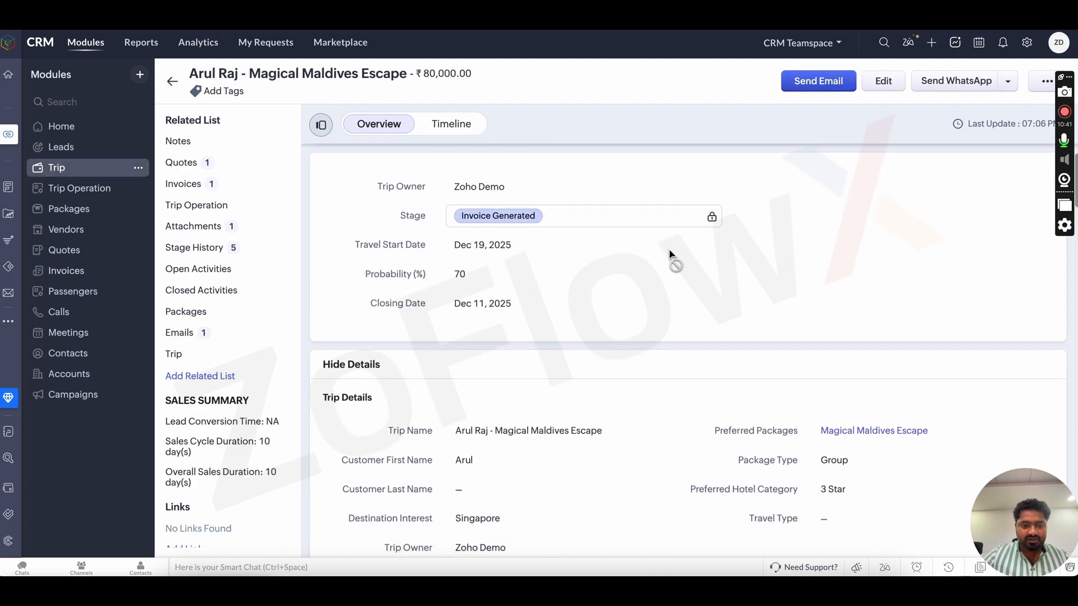
scroll(670, 250, down, 10)
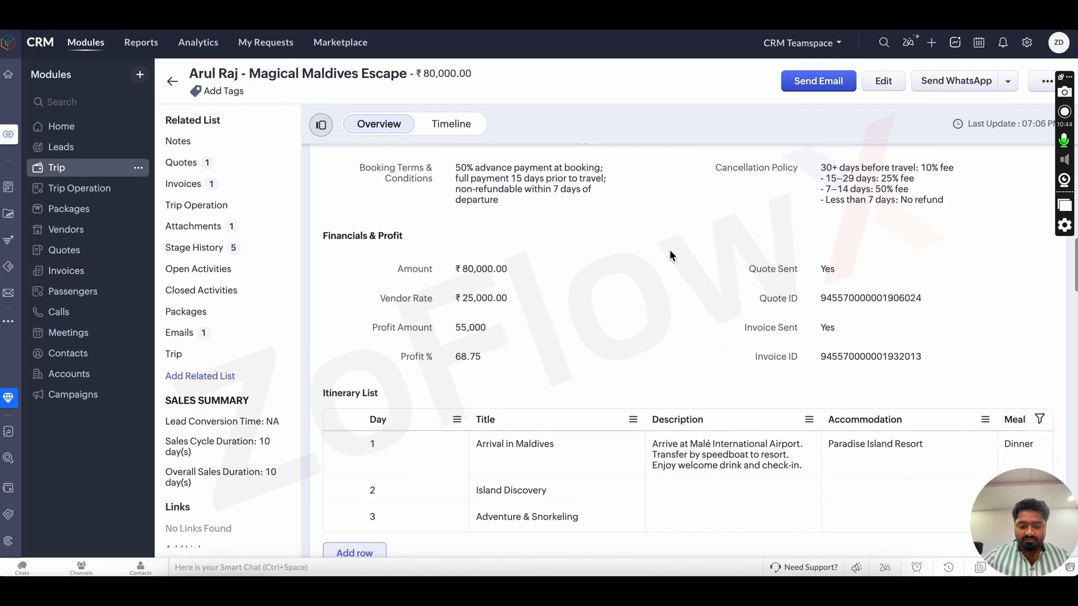
scroll(670, 255, down, 5)
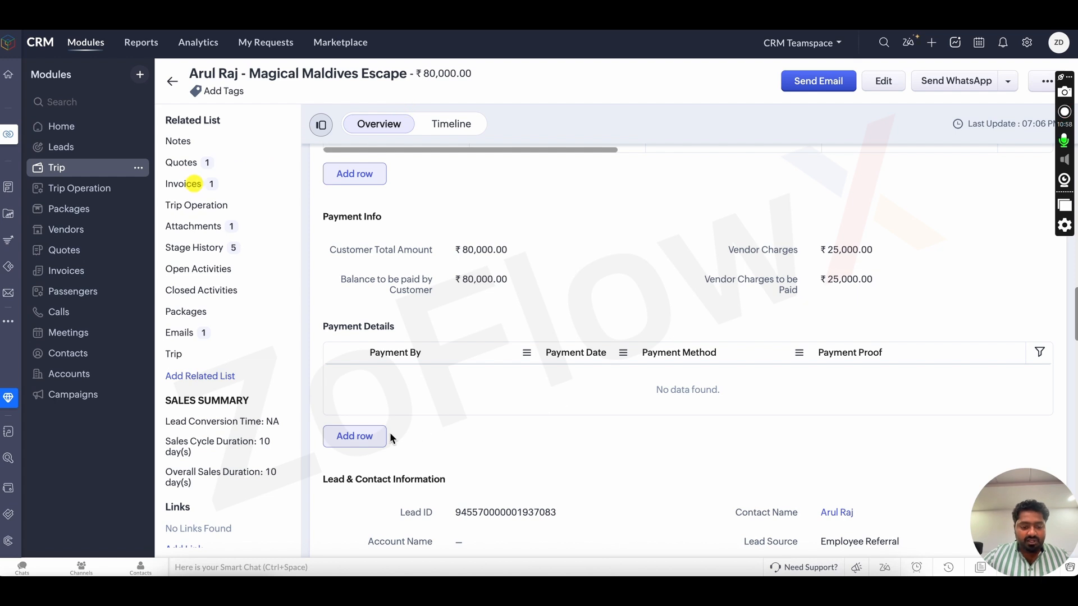
click(359, 436)
click(449, 379)
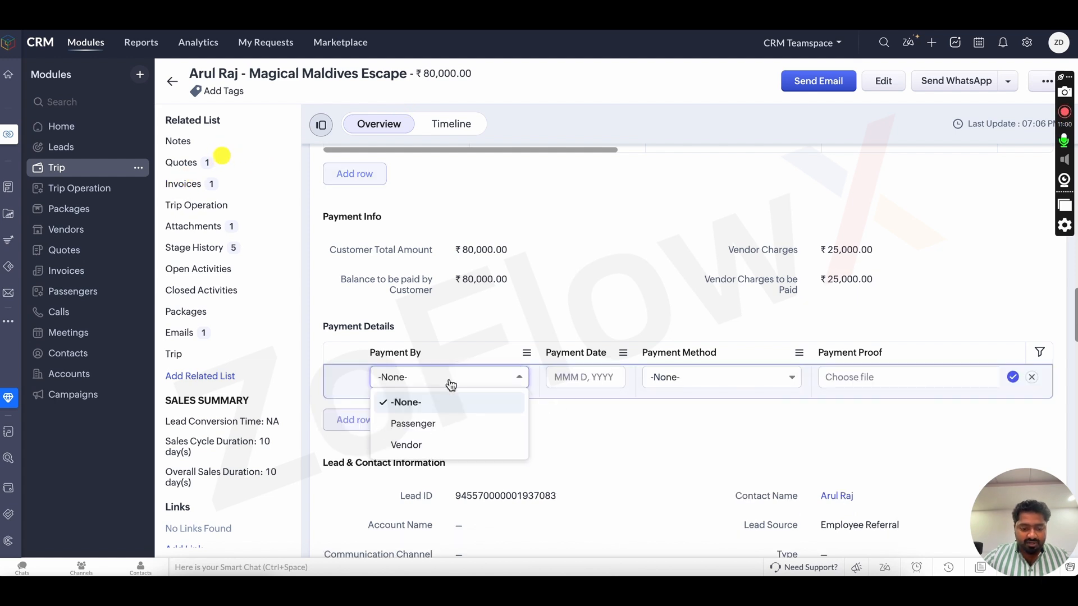
click(443, 425)
click(581, 375)
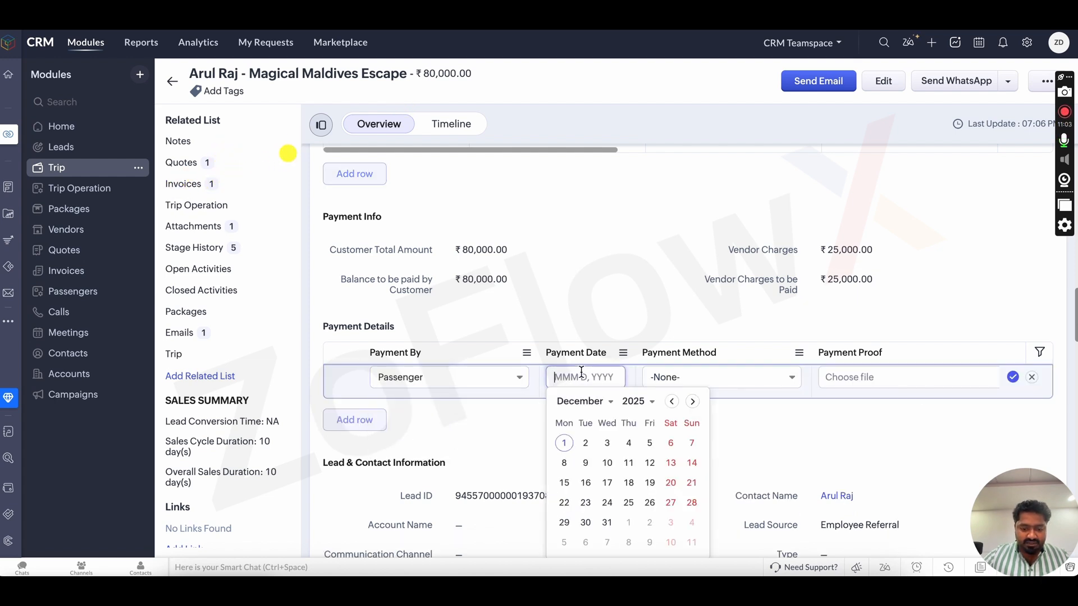
click(630, 445)
click(705, 378)
click(701, 443)
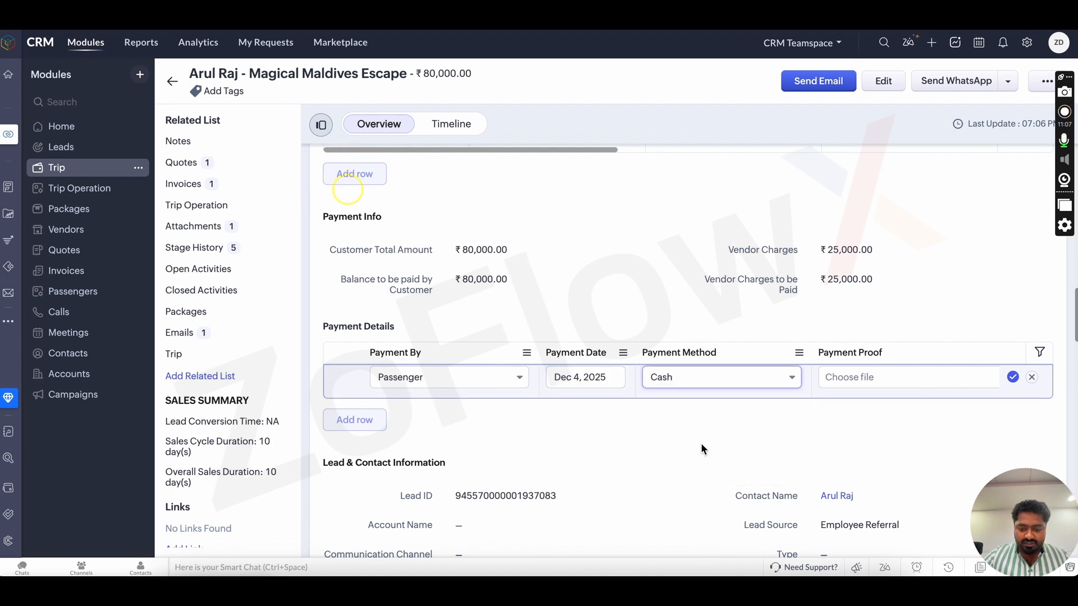
Set the passenger's payment amount to 40,000 and save the payment row.
scroll(876, 383, right, 1)
click(871, 384)
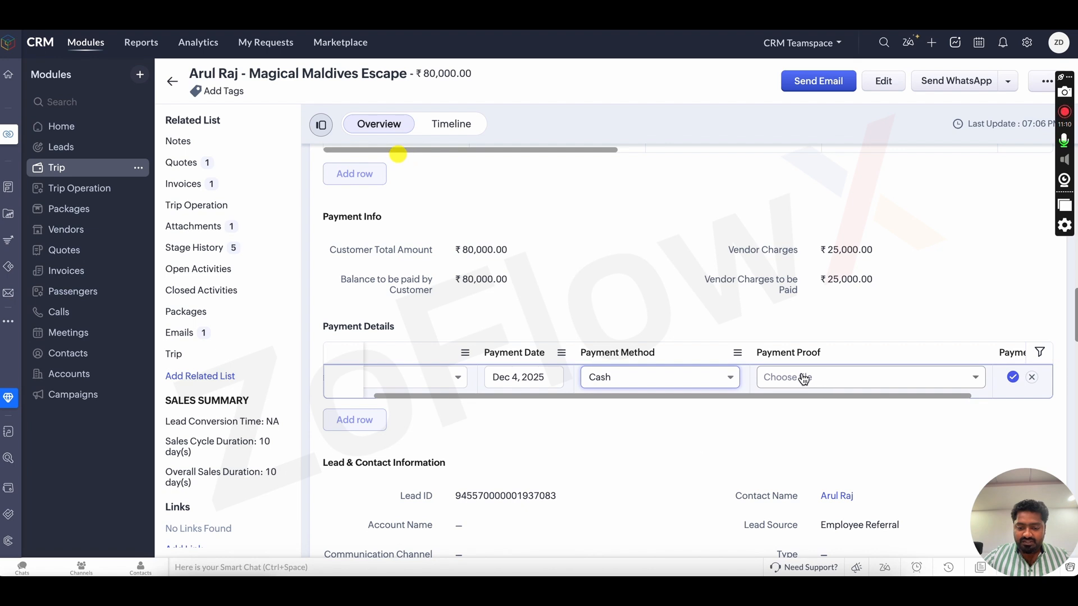
scroll(805, 380, right, 2)
click(929, 371)
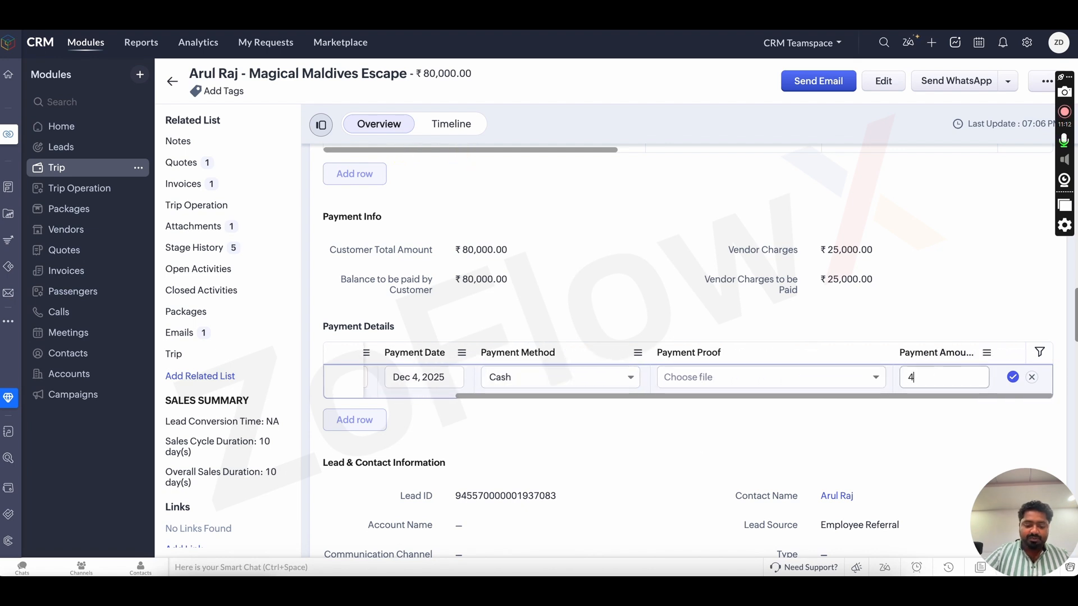
click(1014, 380)
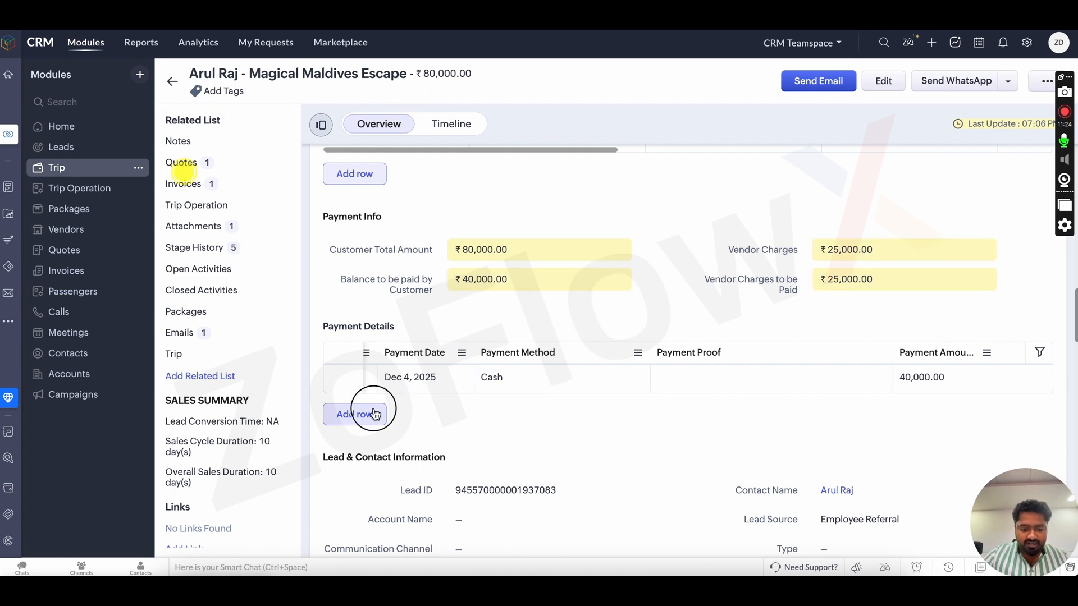
Add and save a Vendor row in Payment Details dated Dec 4, 2025, with method Upi and amount 15,000.
click(355, 413)
click(455, 403)
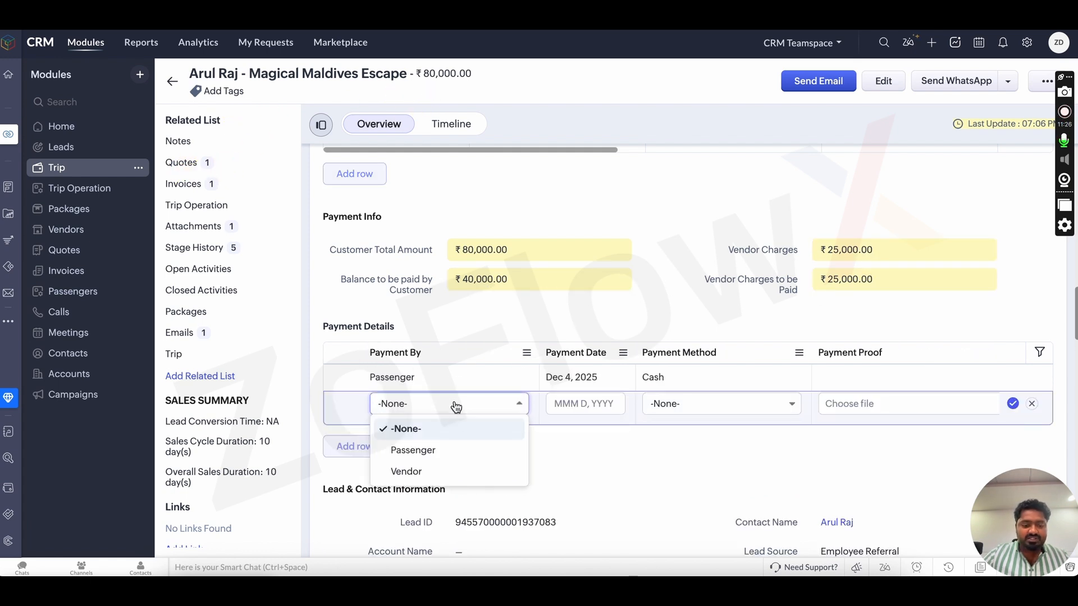
click(453, 469)
click(589, 403)
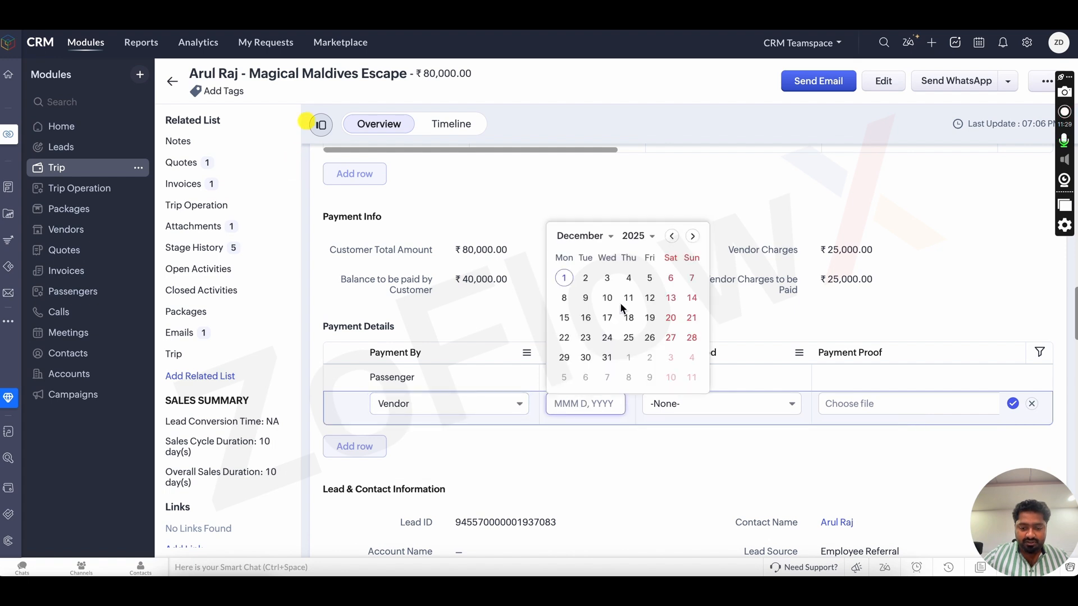
click(630, 279)
click(686, 405)
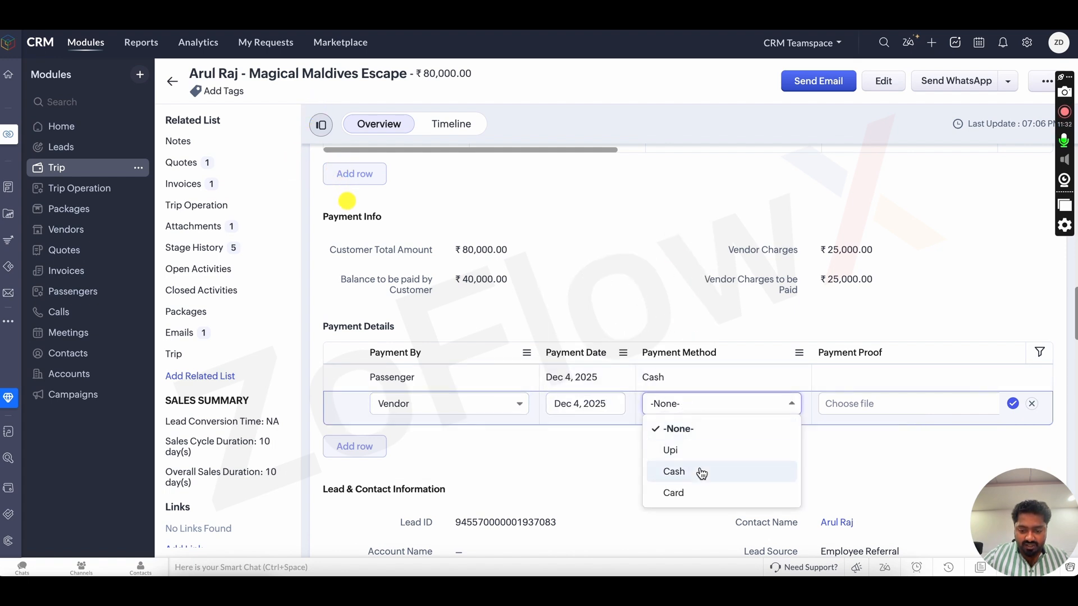
click(670, 450)
scroll(910, 399, right, 5)
click(937, 399)
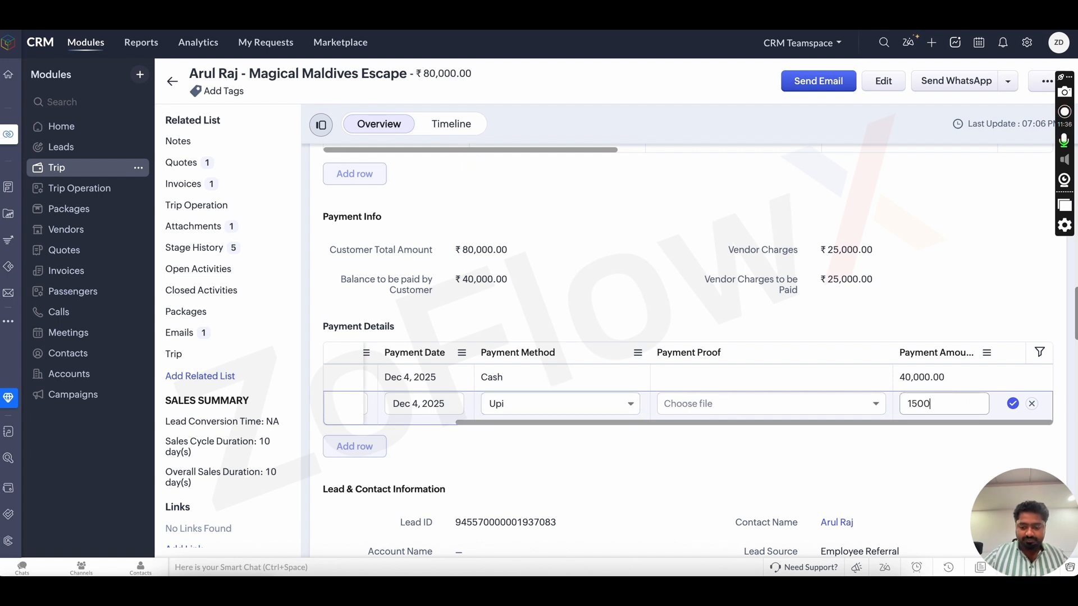
click(1013, 404)
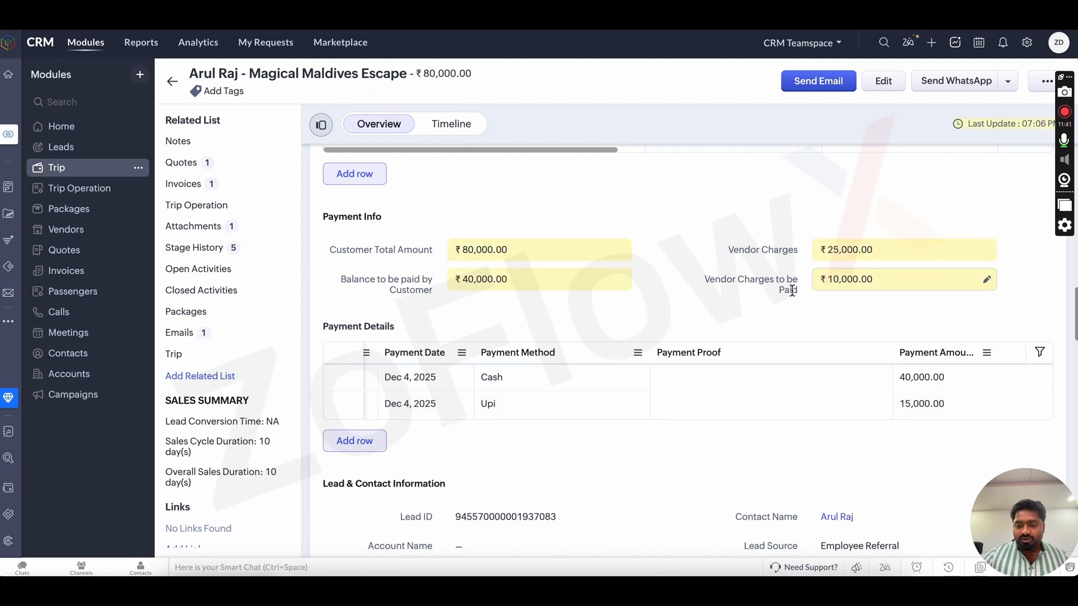
Mark the trip's payment as completed and start its trip operations, saving the transition.
scroll(636, 438, up, 15)
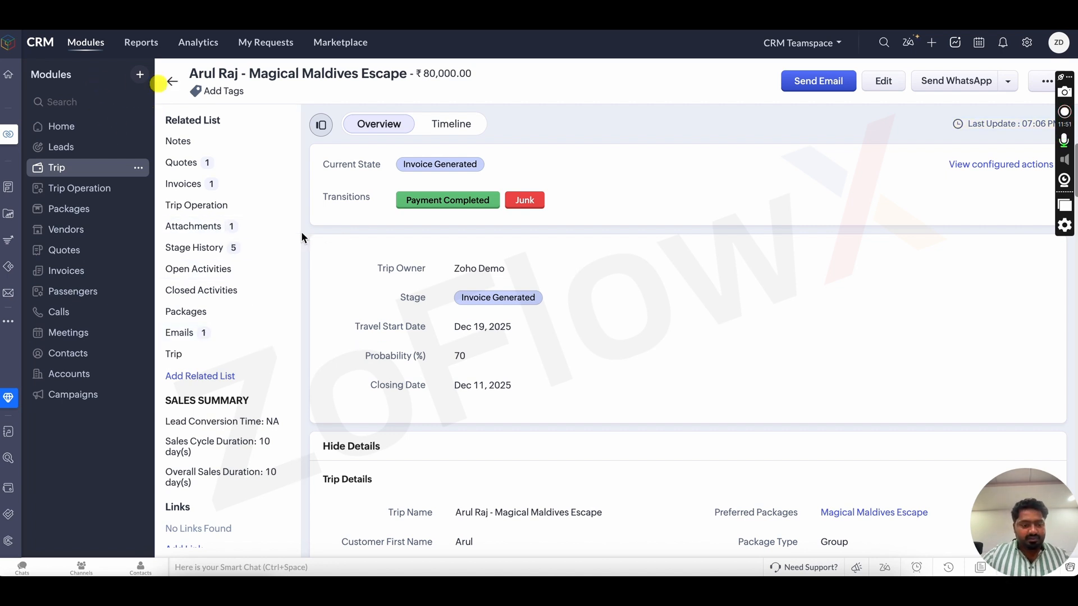
click(463, 206)
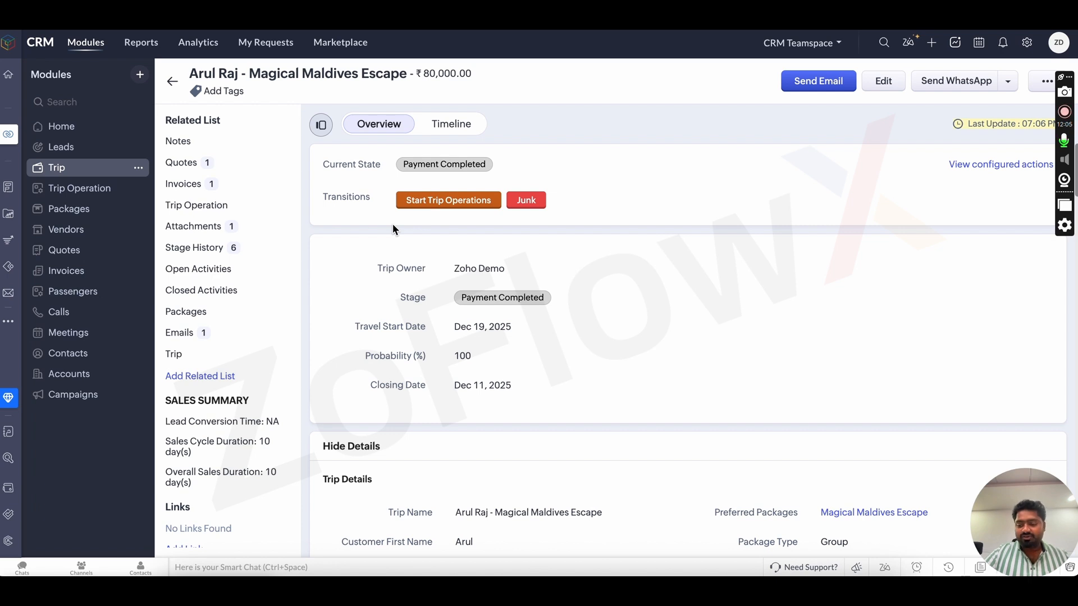
click(443, 203)
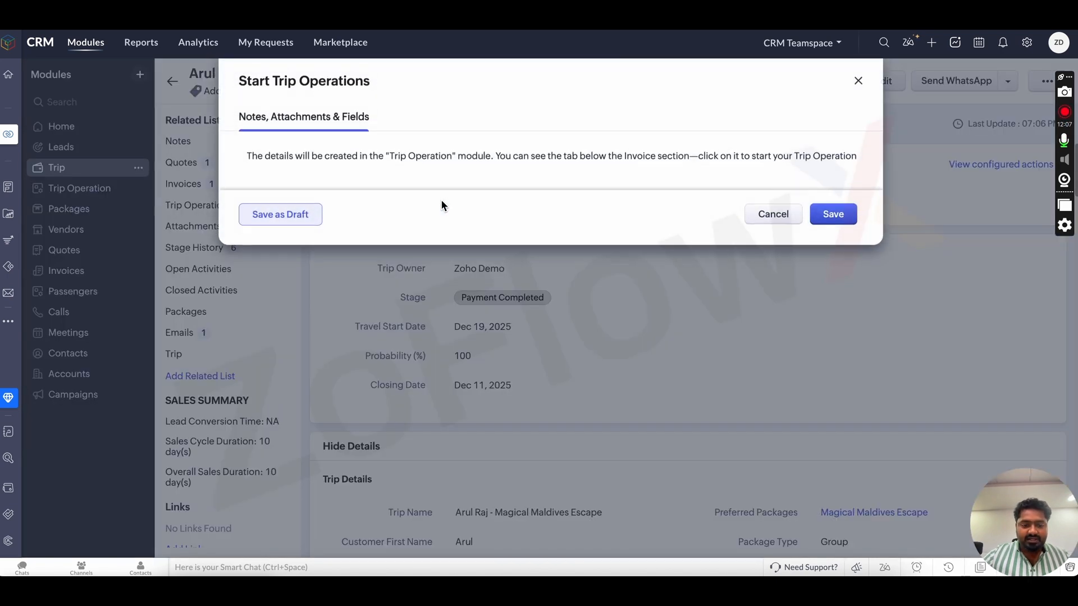
click(833, 217)
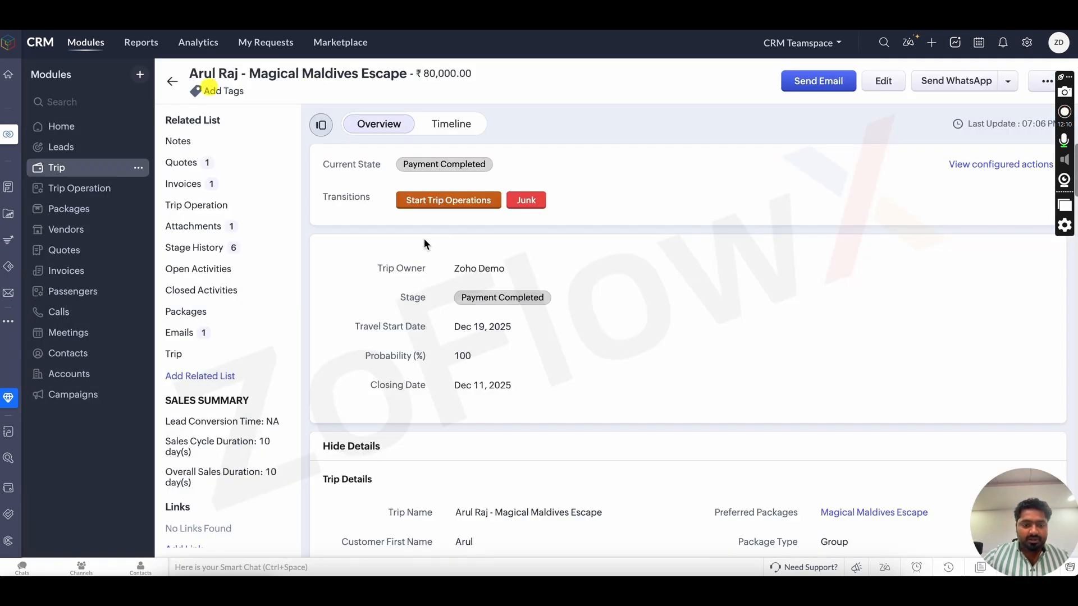
Open the trip's related Trip Operation record and review its trip information, passenger, hotel/flight and feedback sections.
click(195, 210)
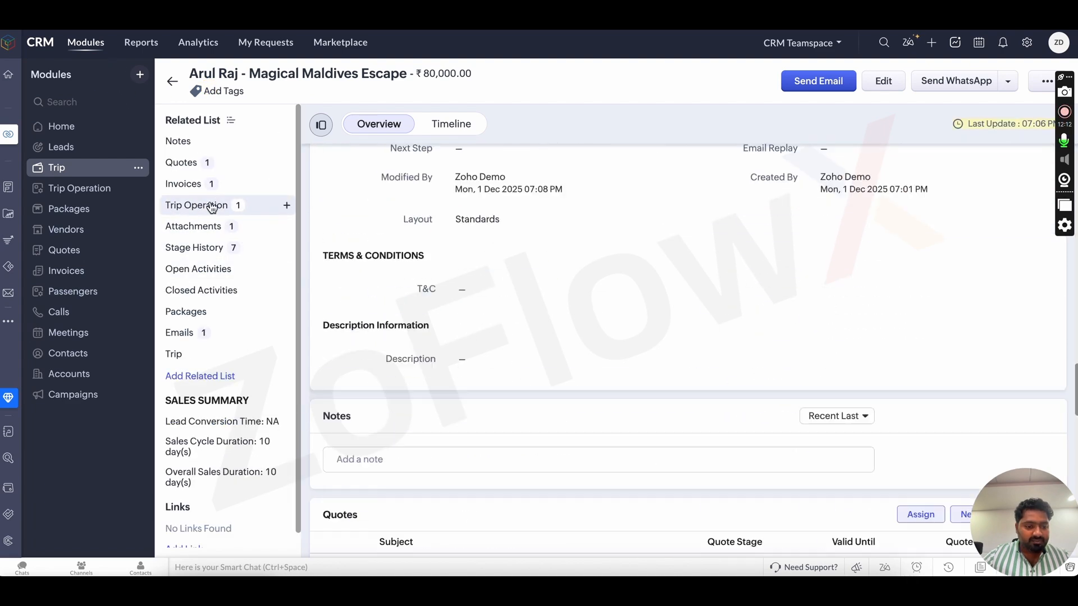
click(463, 213)
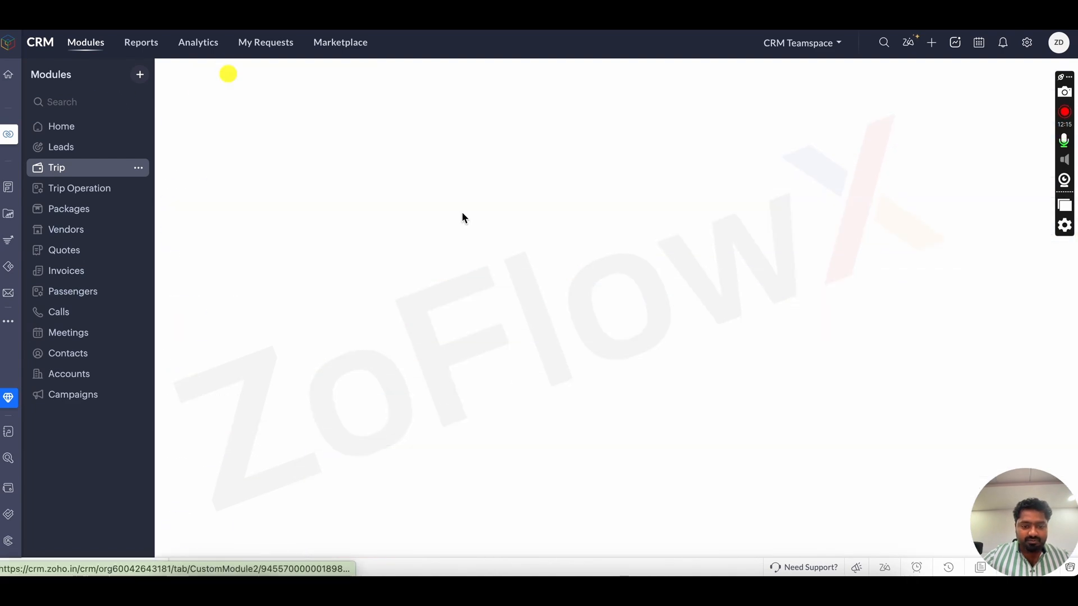
scroll(678, 368, down, 5)
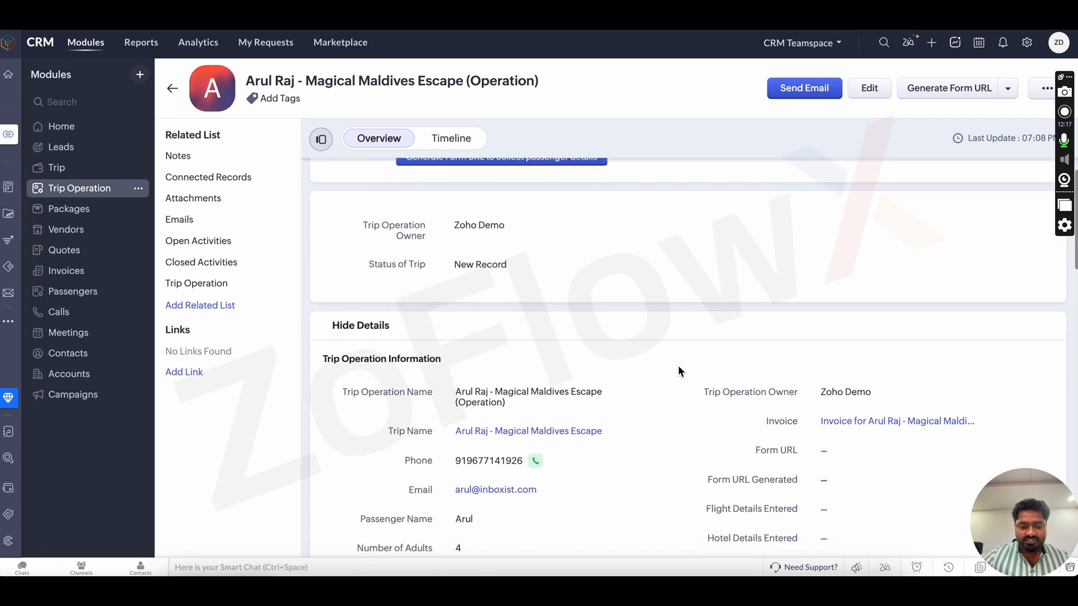
scroll(679, 369, down, 1)
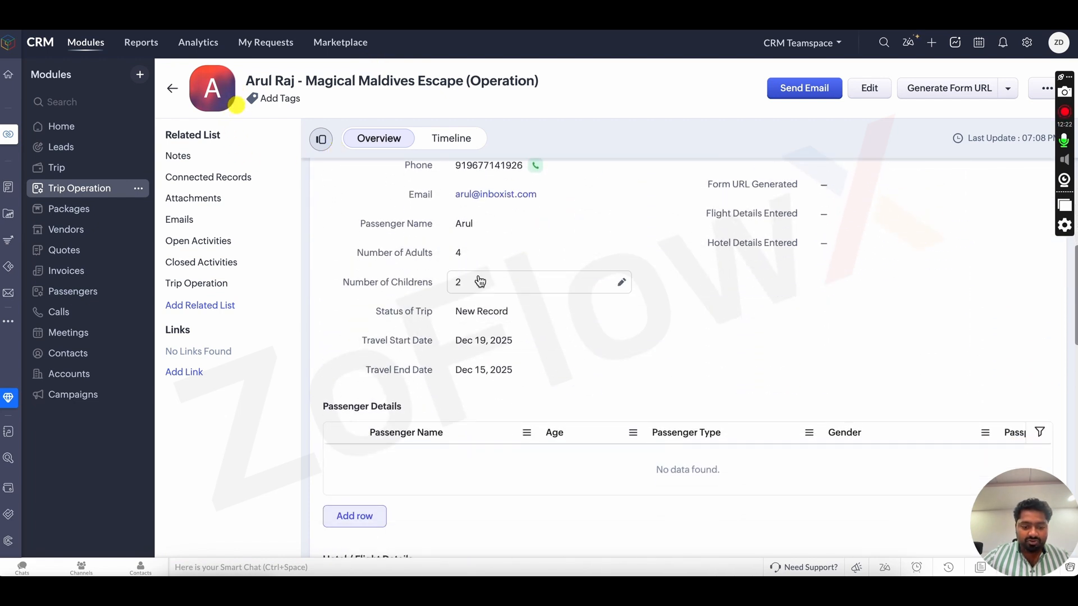
scroll(479, 282, down, 3)
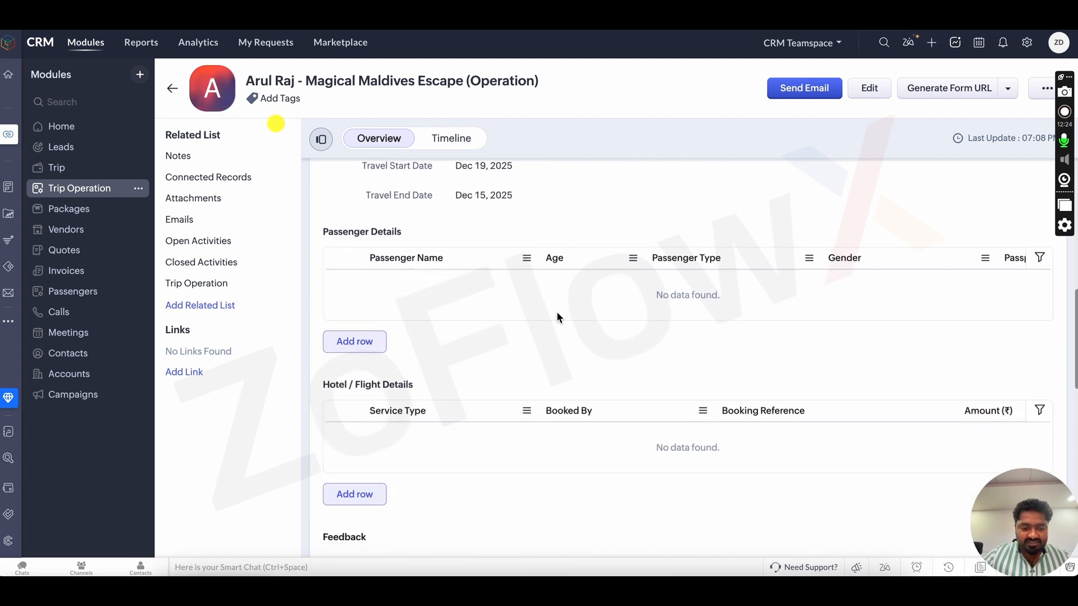
scroll(557, 311, down, 3)
scroll(535, 318, down, 3)
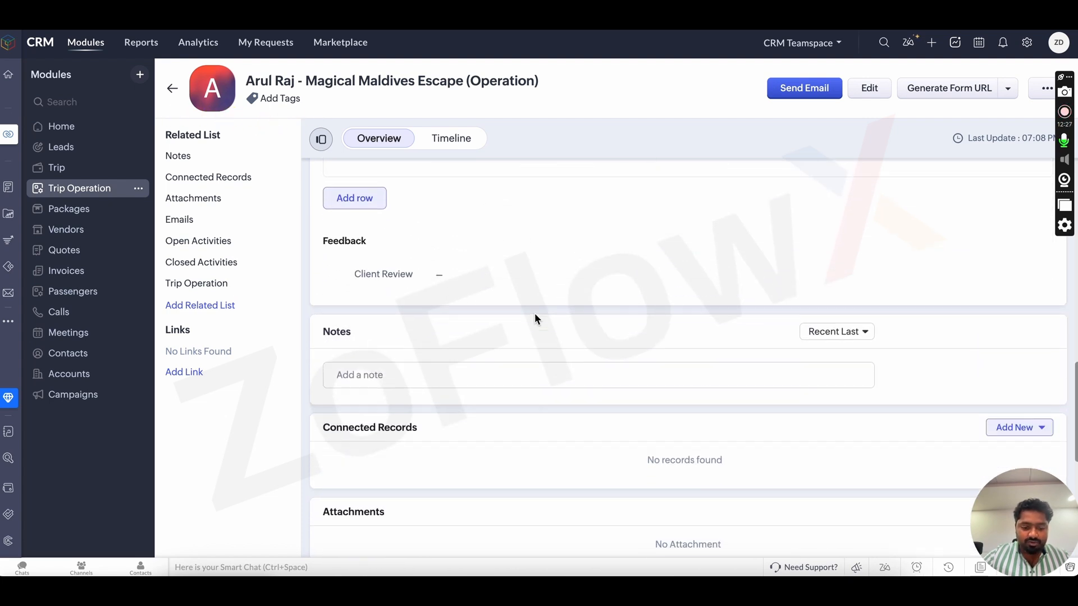
scroll(535, 317, up, 15)
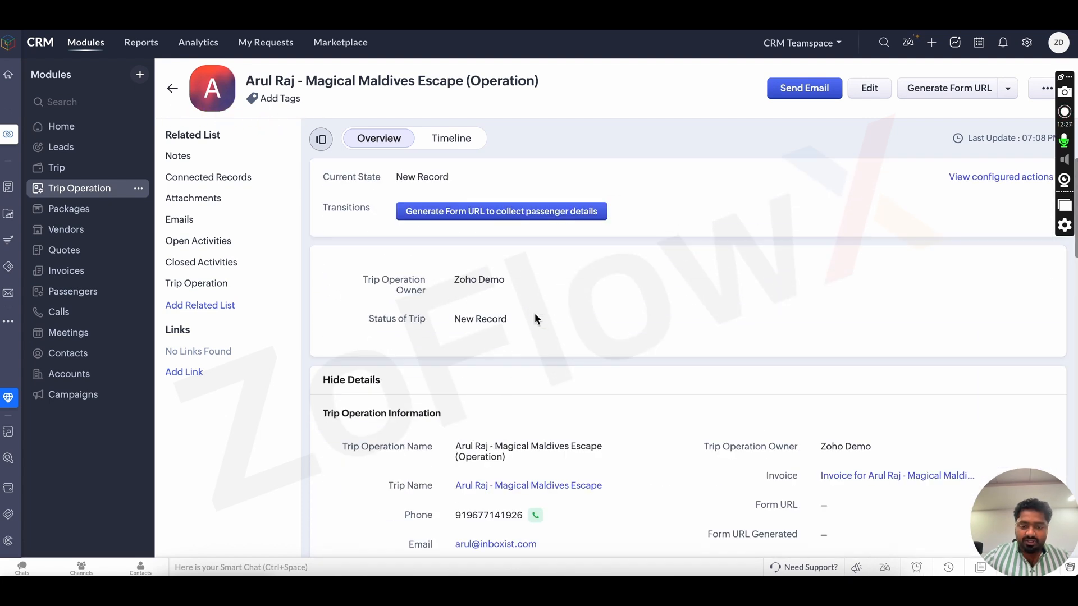
Generate the passenger form URL for the trip operation and save the transition for collecting passenger details.
click(970, 90)
click(781, 84)
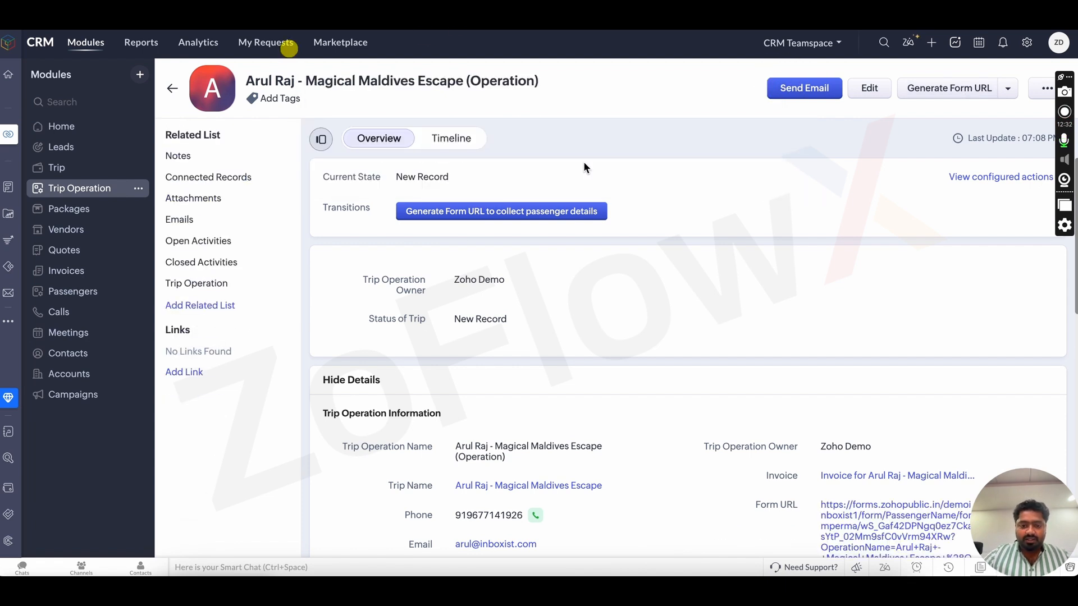
scroll(803, 311, down, 4)
scroll(725, 318, up, 4)
click(504, 219)
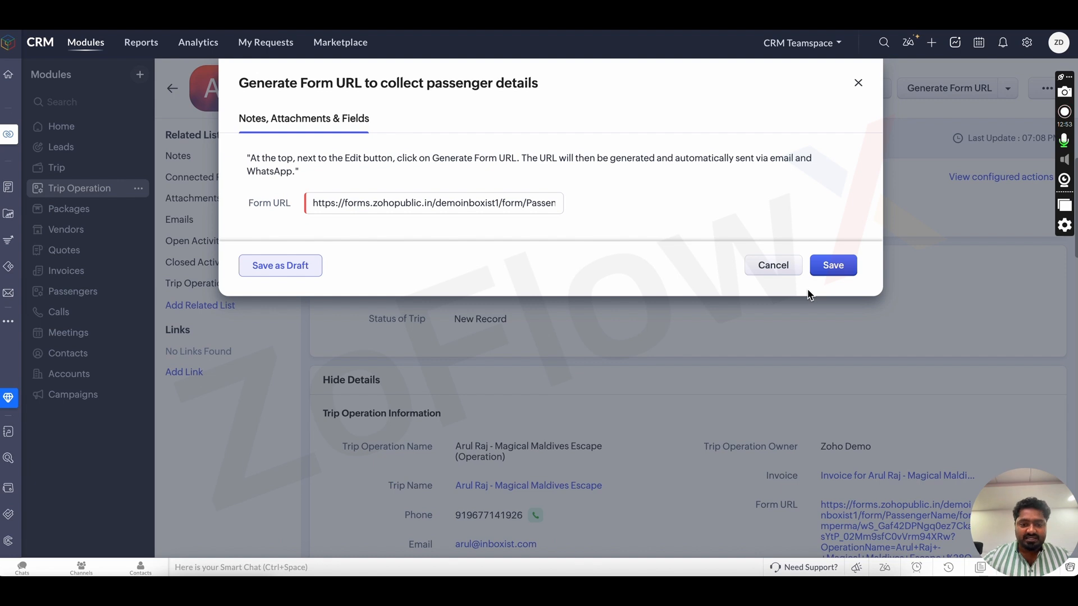
click(833, 265)
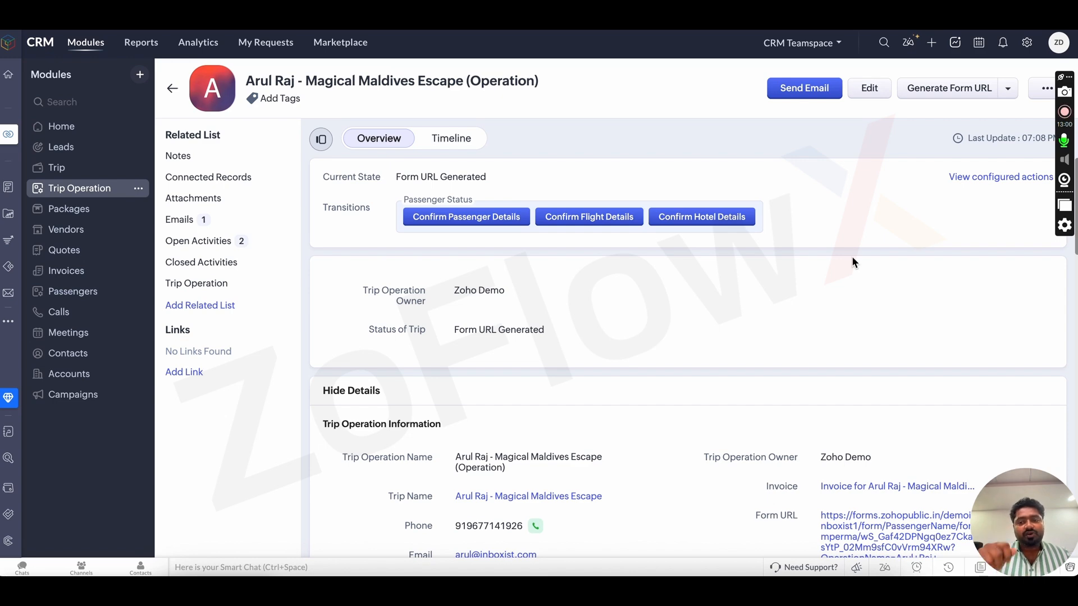
Open the generated passenger form from the trip operation's Form URL field.
scroll(851, 256, down, 7)
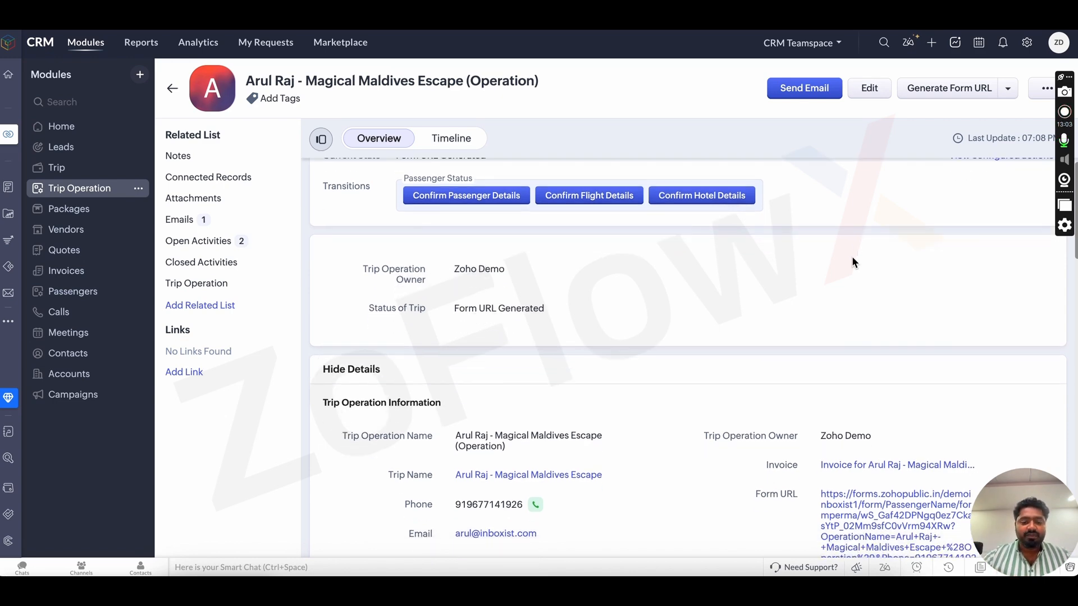
scroll(854, 263, up, 5)
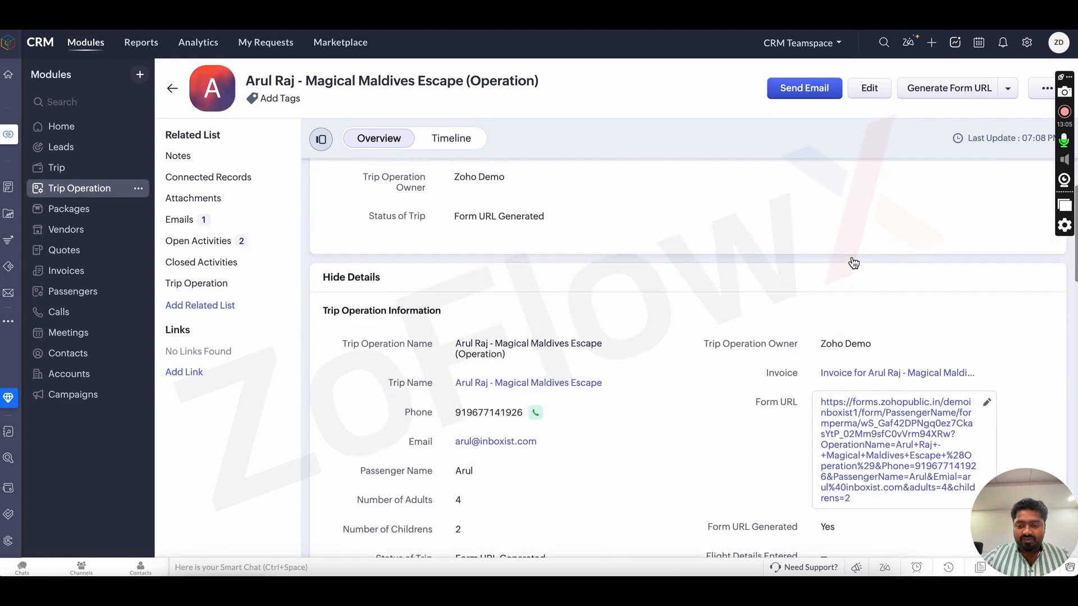
click(888, 448)
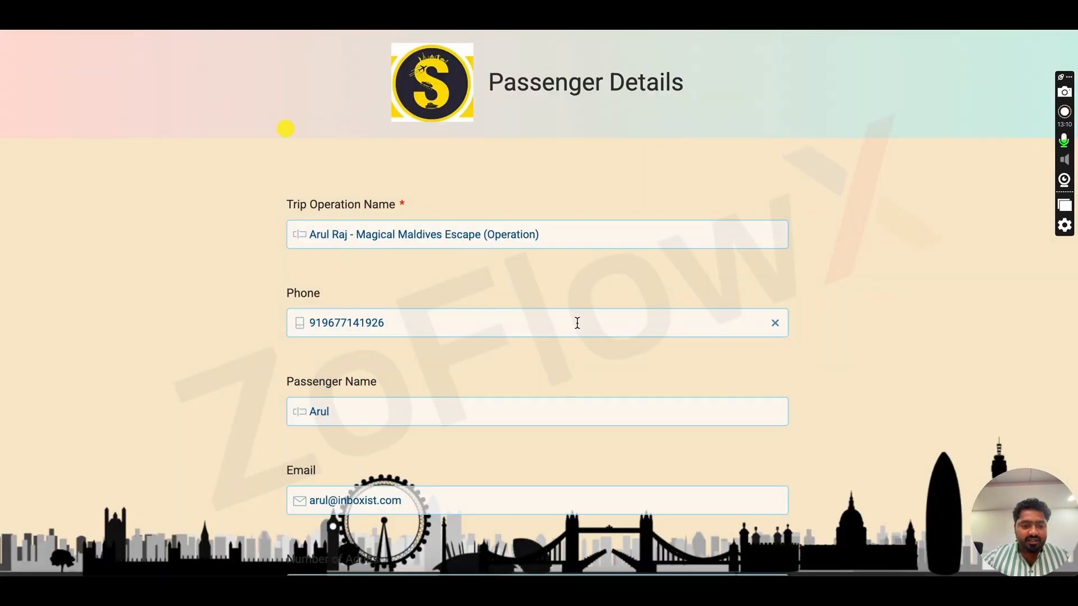
Enter a passenger named Test baby, age 5, with passenger type Child in the form's Passenger Details.
scroll(577, 322, down, 2)
scroll(516, 247, down, 4)
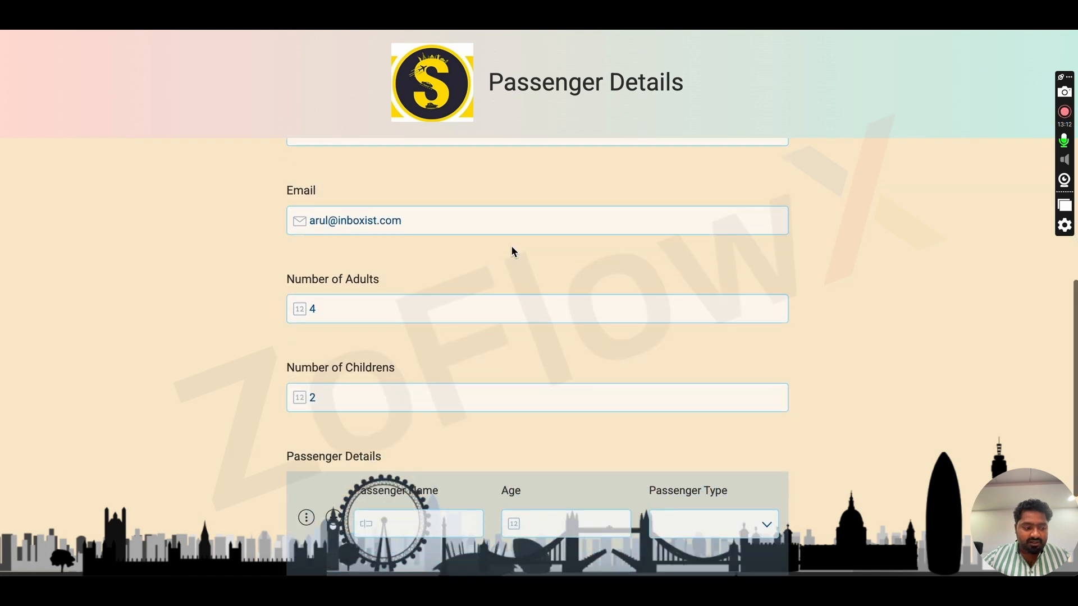
scroll(512, 251, down, 3)
click(424, 376)
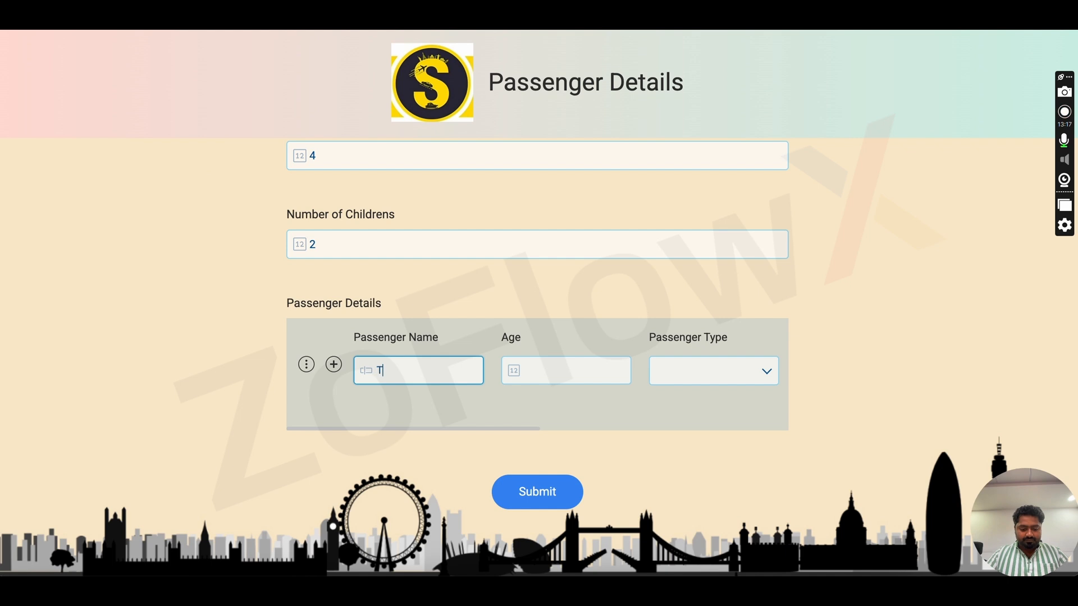
key(Tab)
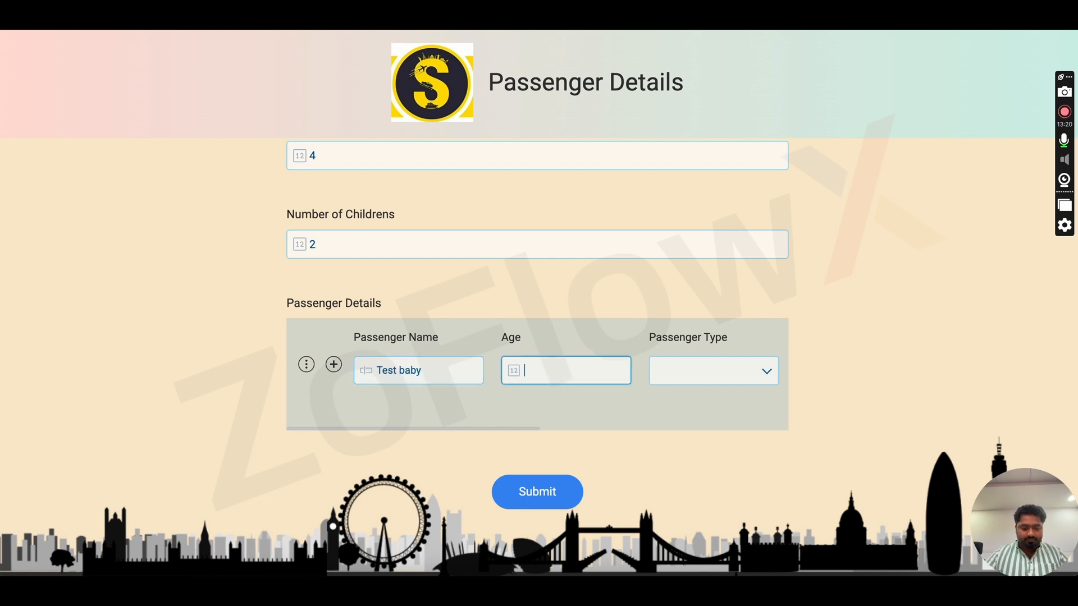
text(5)
key(Tab)
click(681, 377)
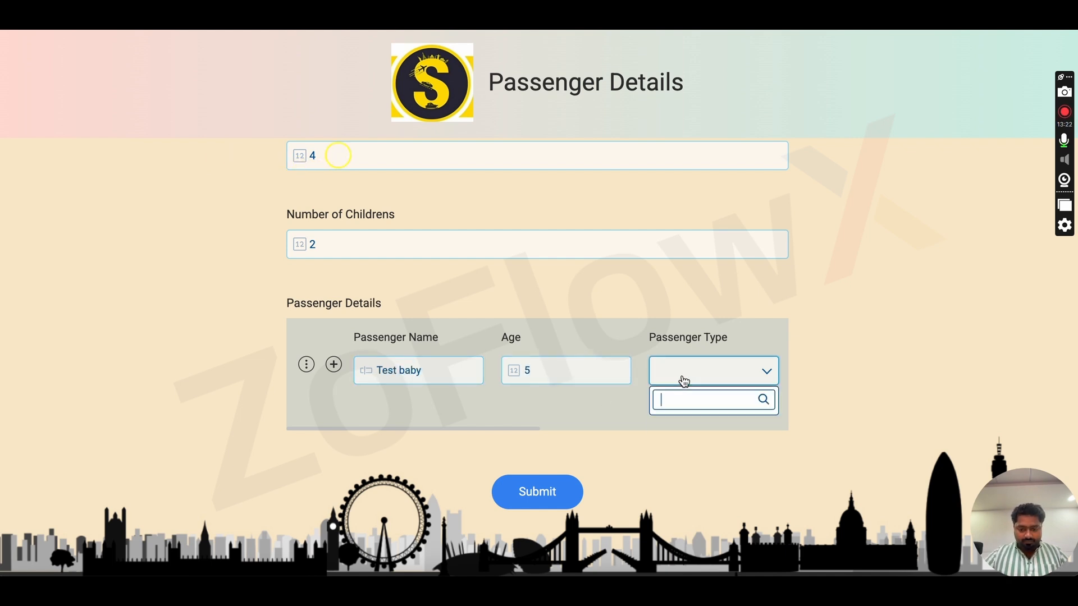
click(693, 452)
Set the passenger's gender to Male and submit the form with the passport fields left empty.
scroll(625, 378, right, 5)
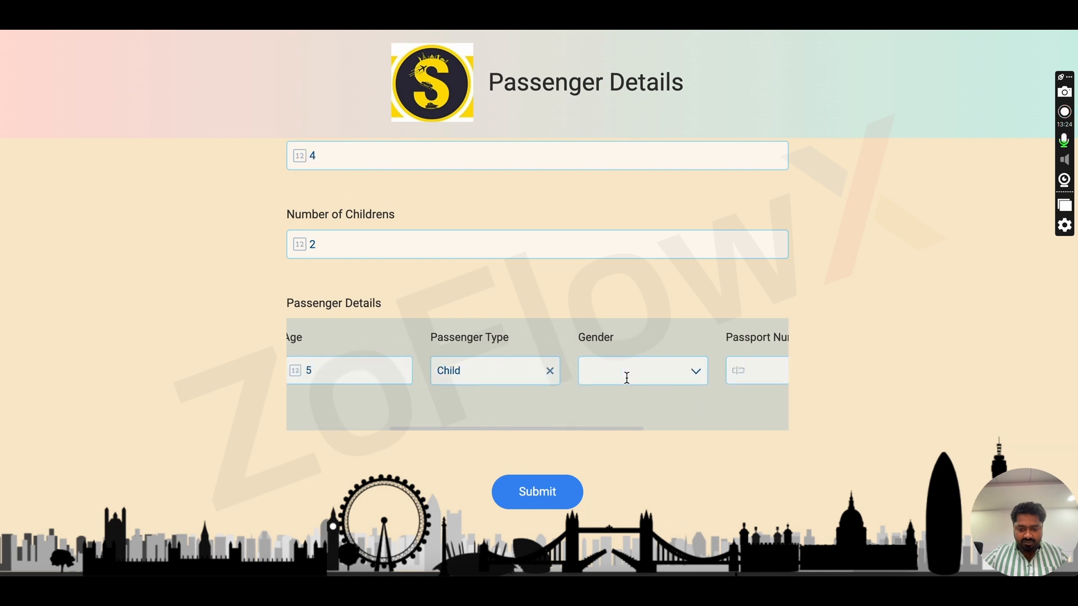
click(530, 381)
click(530, 443)
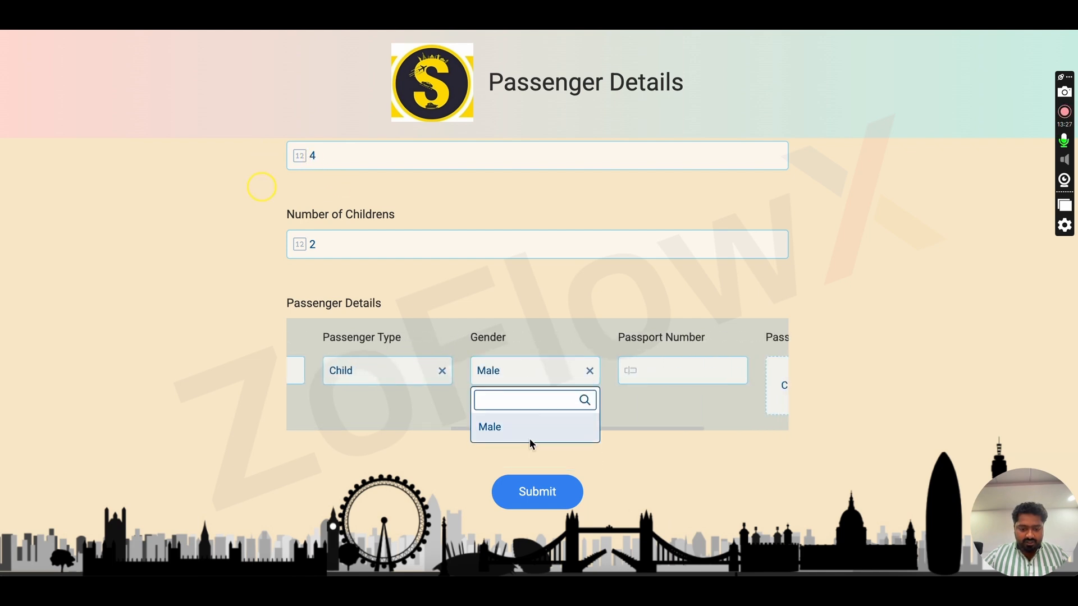
click(662, 373)
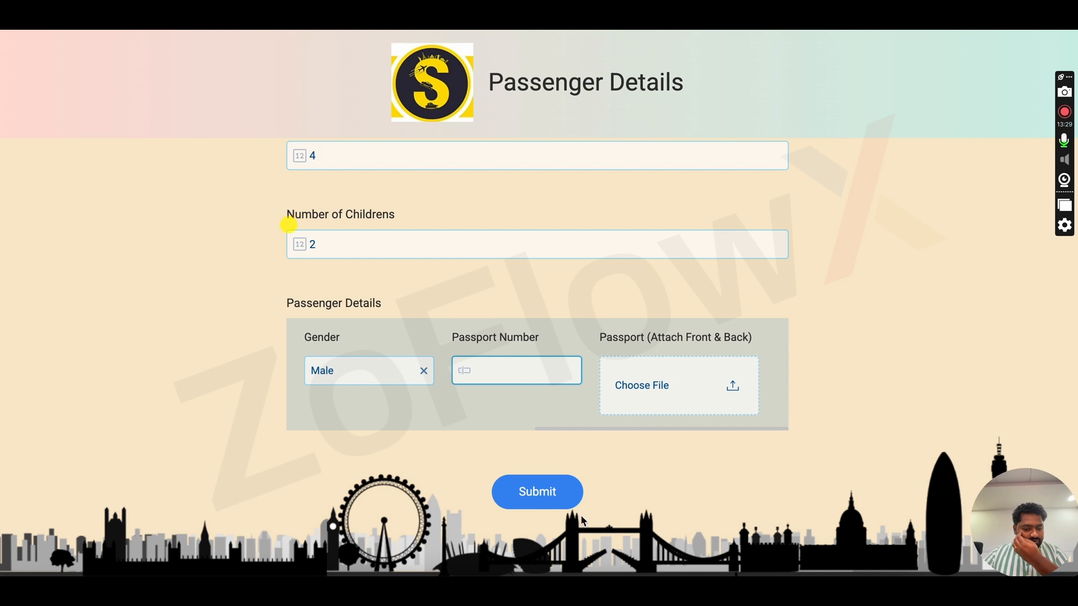
click(547, 497)
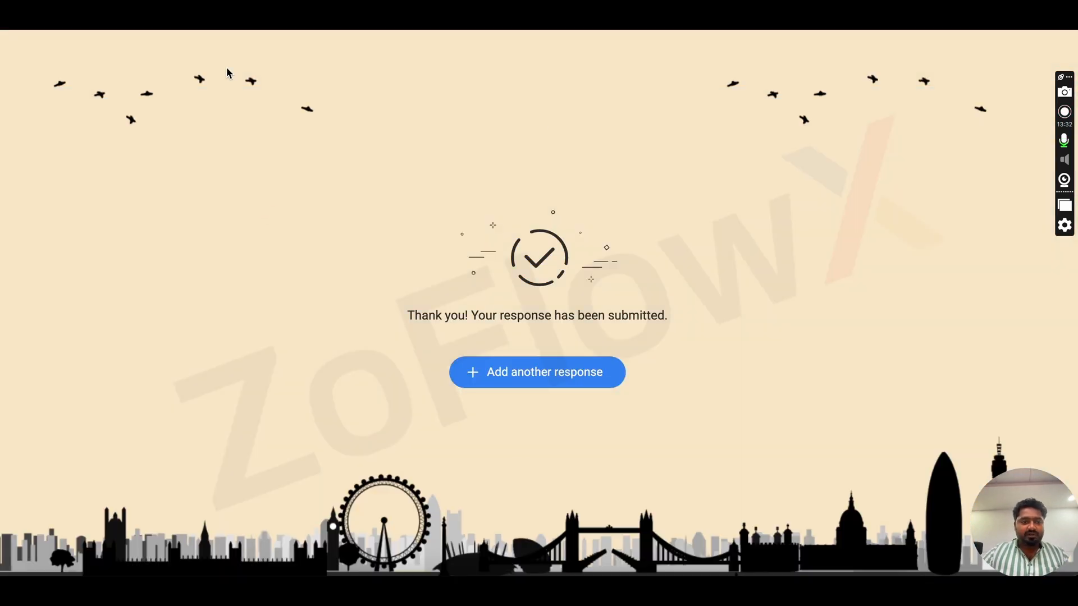
Close the submitted form, refresh the trip operation record and examine its Passenger Details table.
key(ctrl+w)
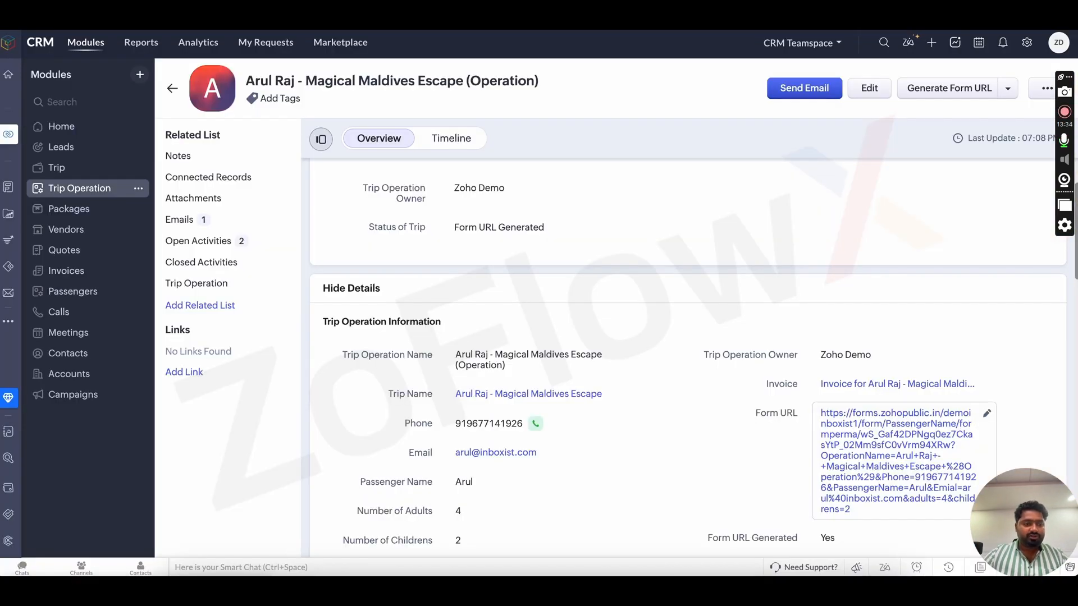
key(super+r)
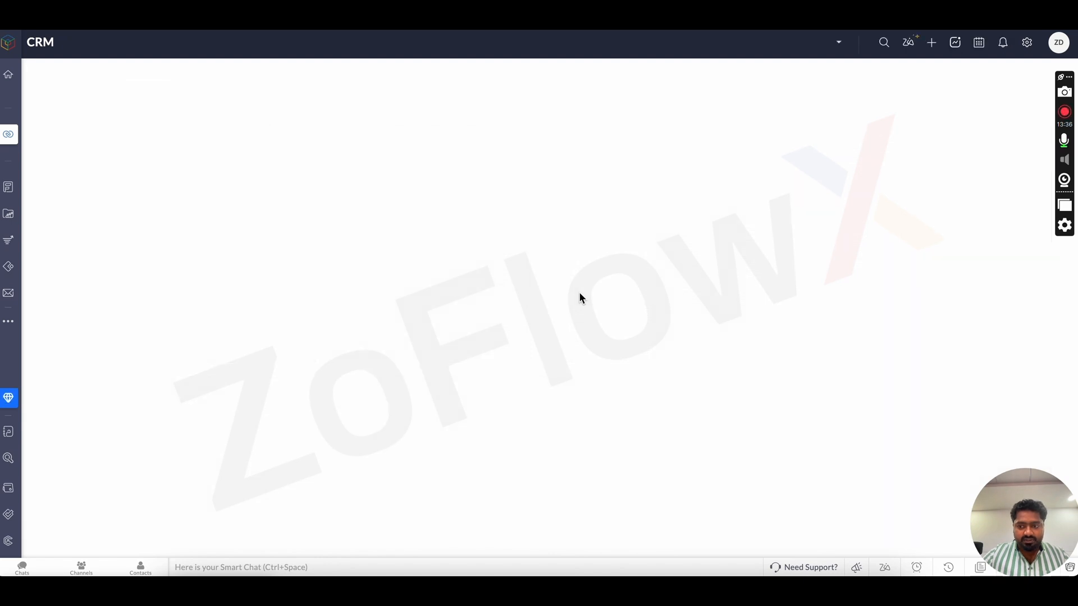
scroll(578, 292, down, 5)
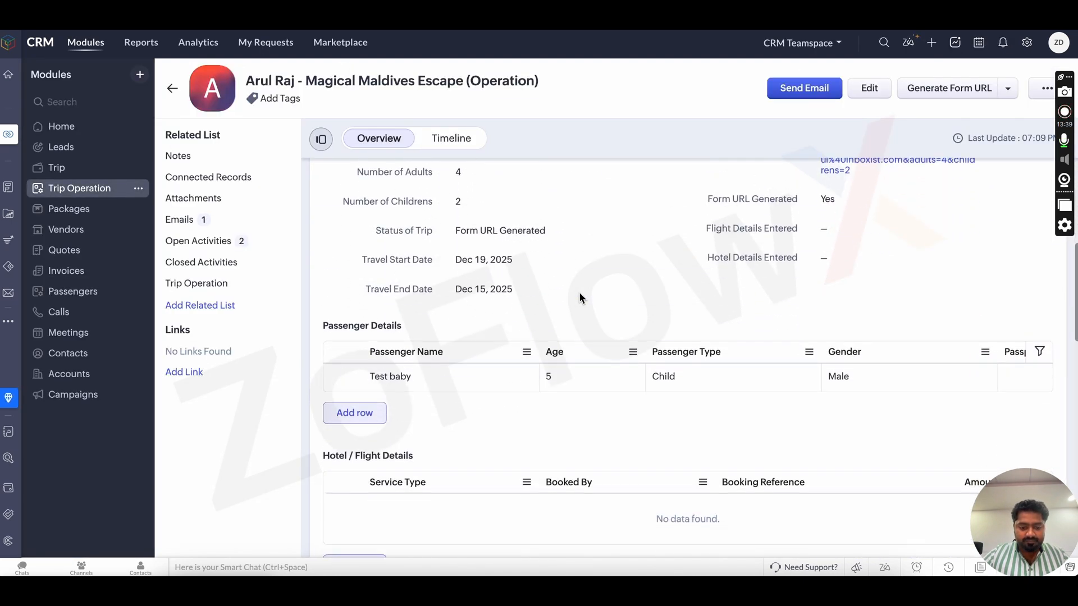
scroll(578, 292, down, 1)
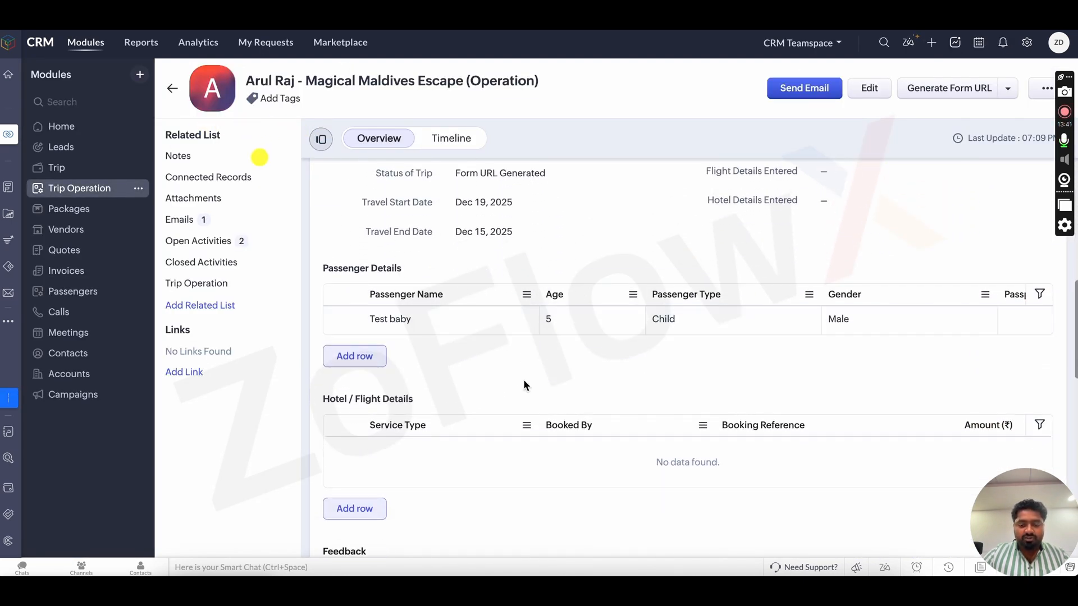
mouse_move(575, 335)
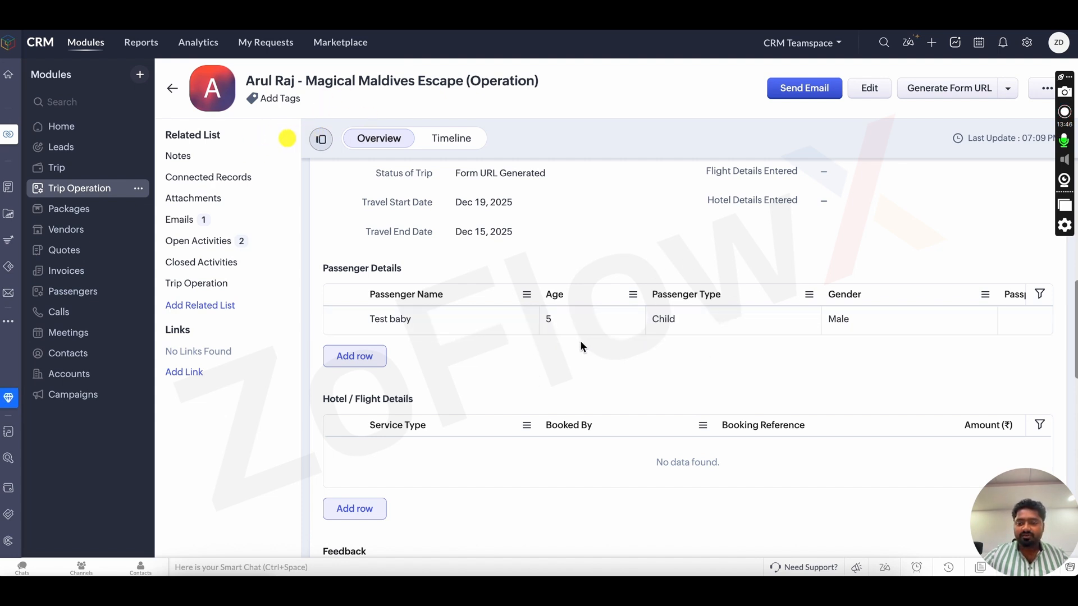
scroll(574, 308, up, 5)
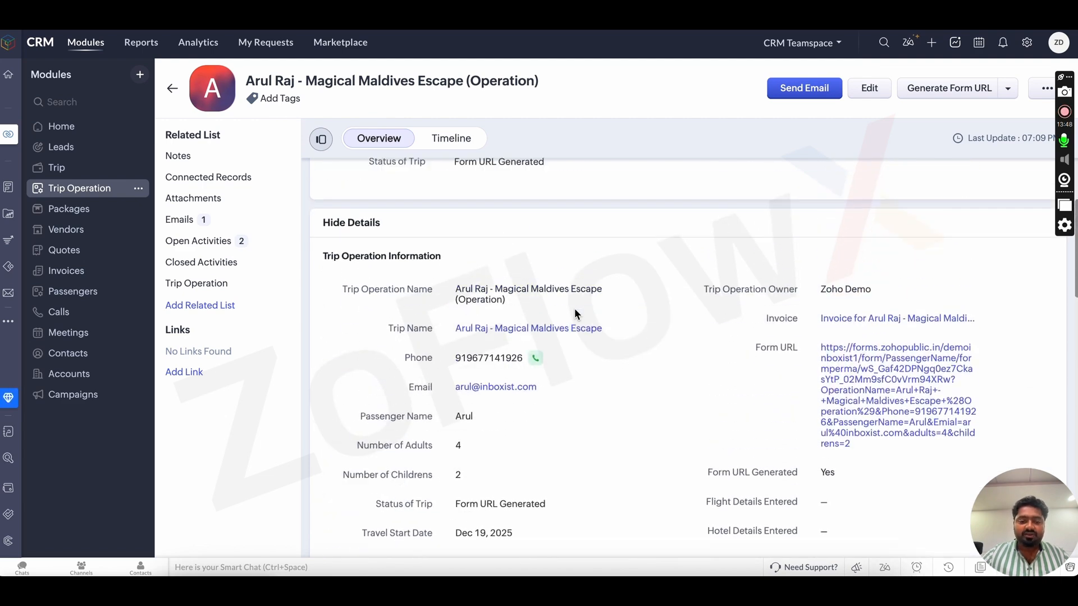
scroll(574, 308, up, 3)
scroll(545, 295, down, 1)
Add a Hotel / Flight Details row with service type Hotel, booked by SHIV TOURS & TRAVELS.
scroll(546, 295, down, 12)
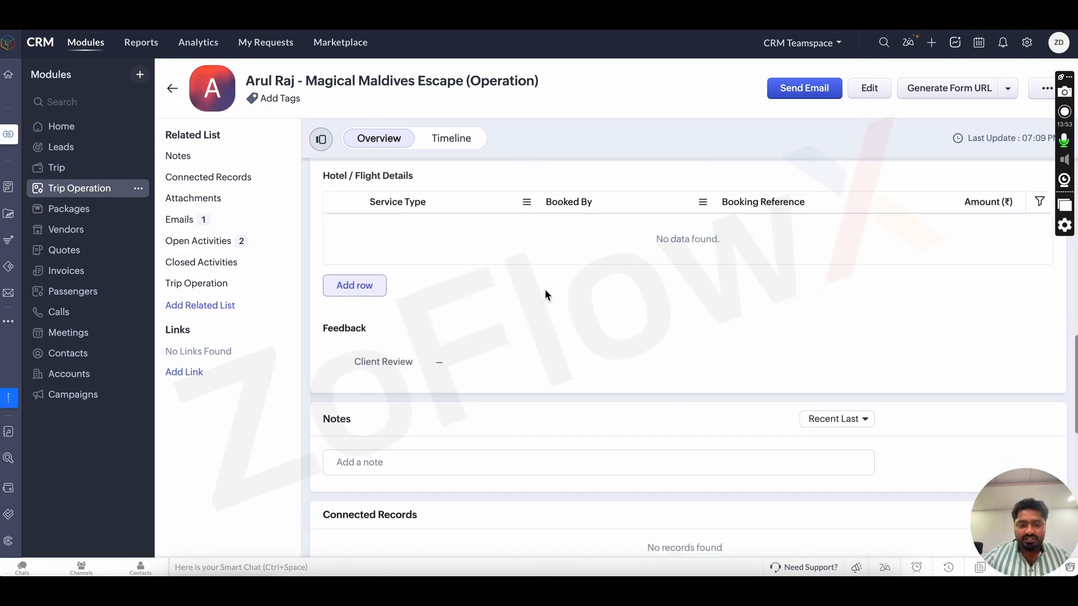
scroll(545, 288, up, 1)
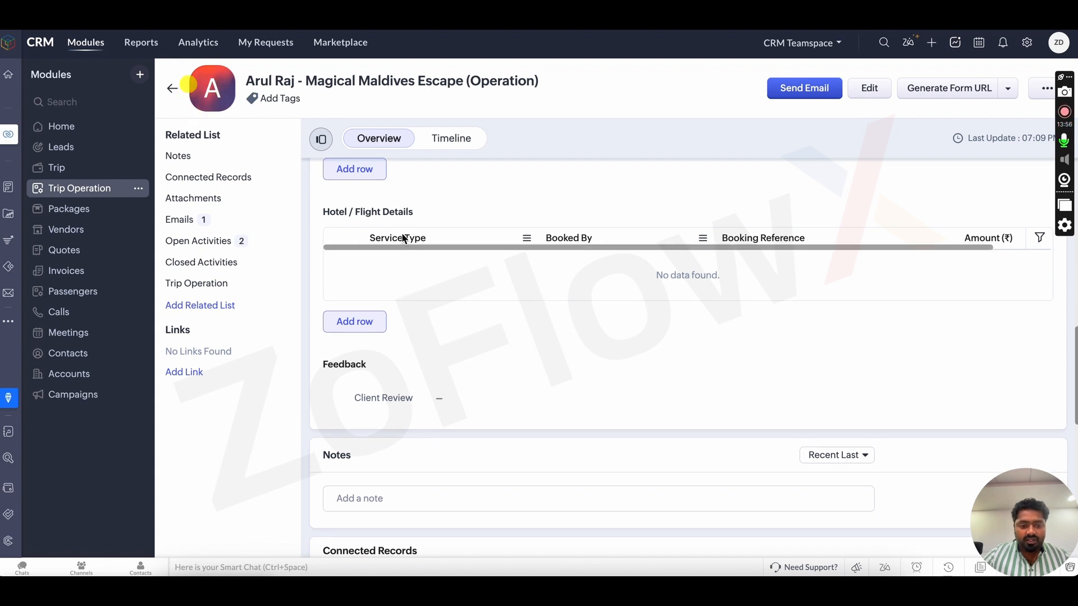
click(370, 321)
click(448, 269)
click(447, 313)
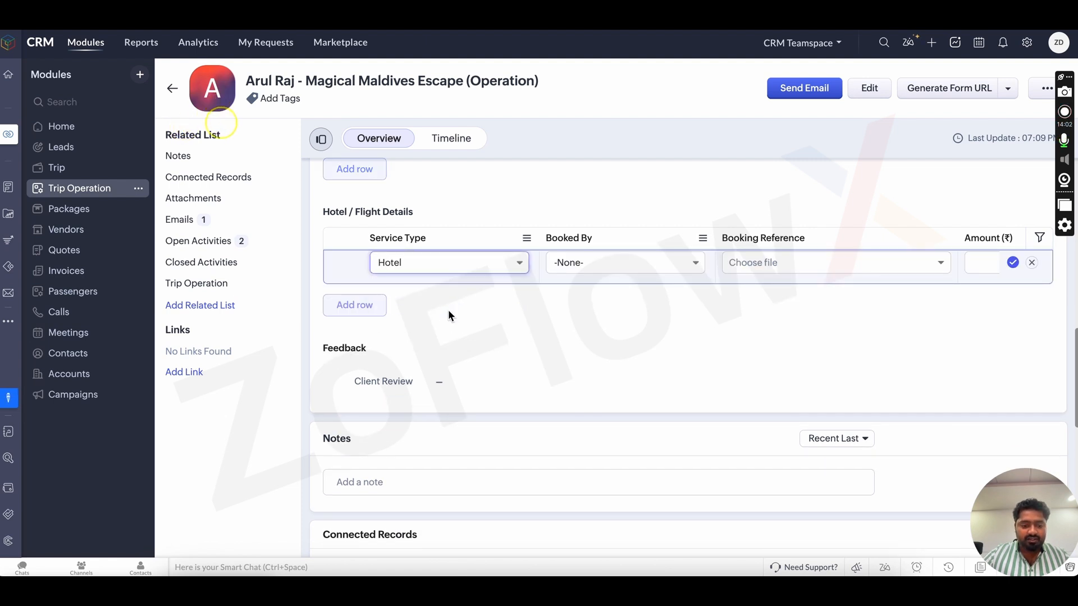
click(605, 275)
click(628, 352)
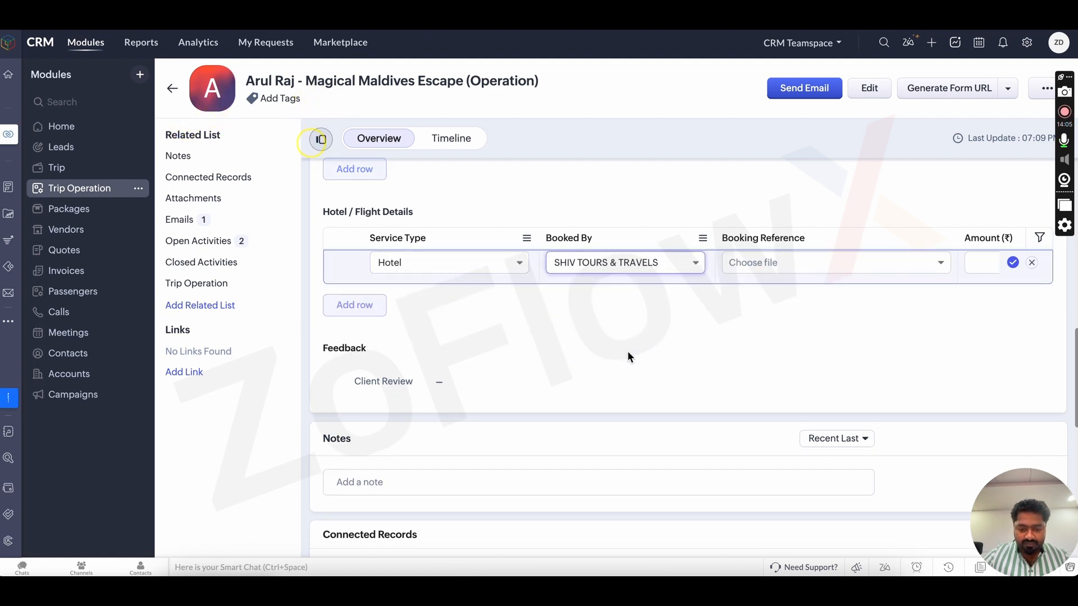
Set the hotel booking's amount to 30,000 and save the row without a booking reference file.
click(779, 262)
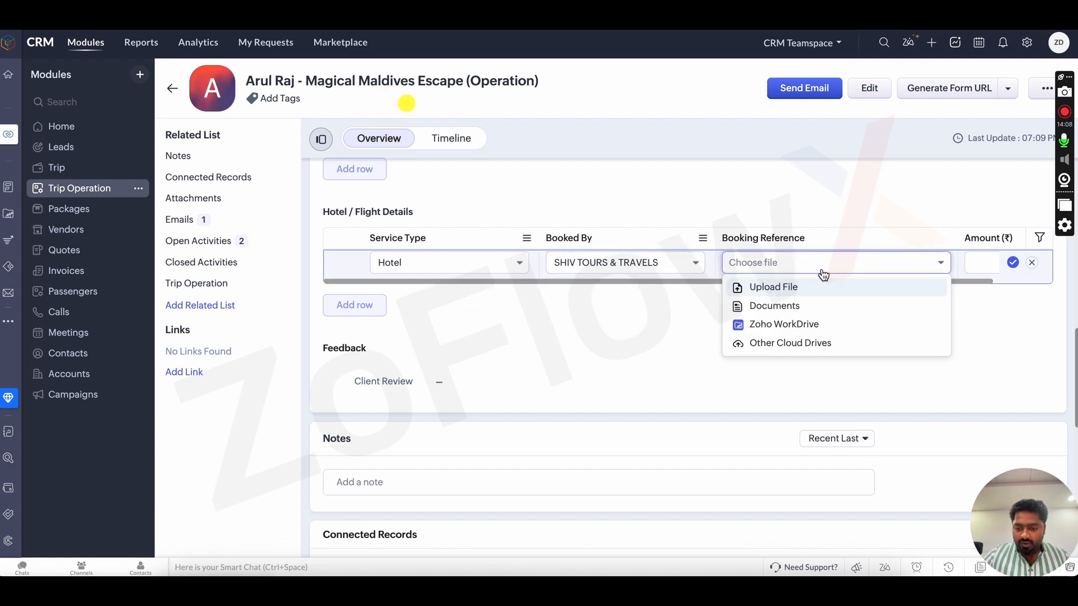
scroll(861, 269, right, 1)
click(944, 262)
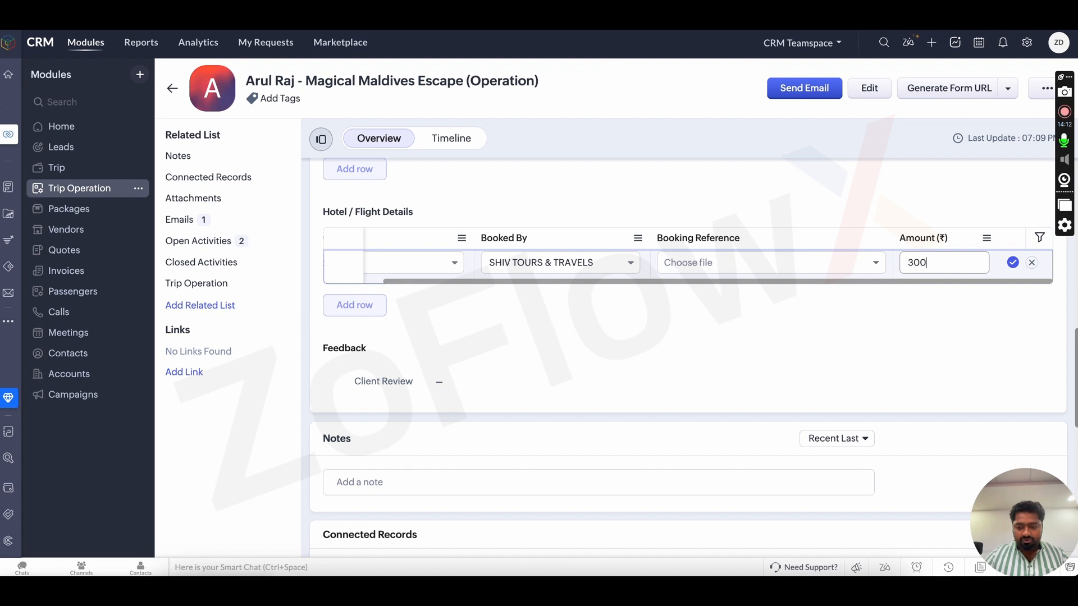
click(1013, 261)
Add a Hotel / Flight Details row for a Flight booked by Customer with amount 30,000 and no booking reference file, and save it.
click(365, 300)
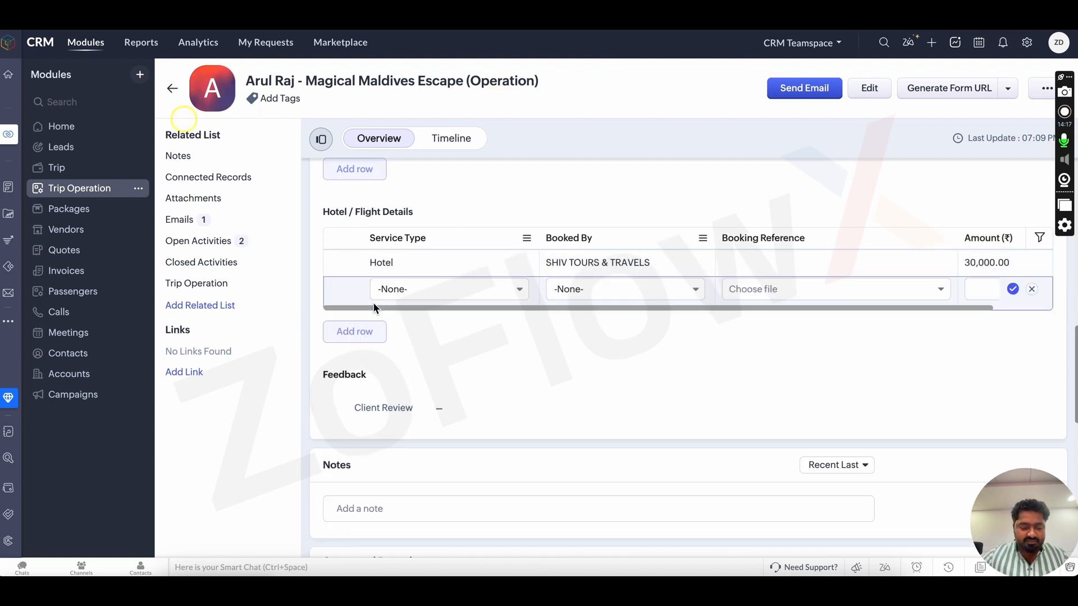
click(420, 292)
click(422, 366)
click(617, 292)
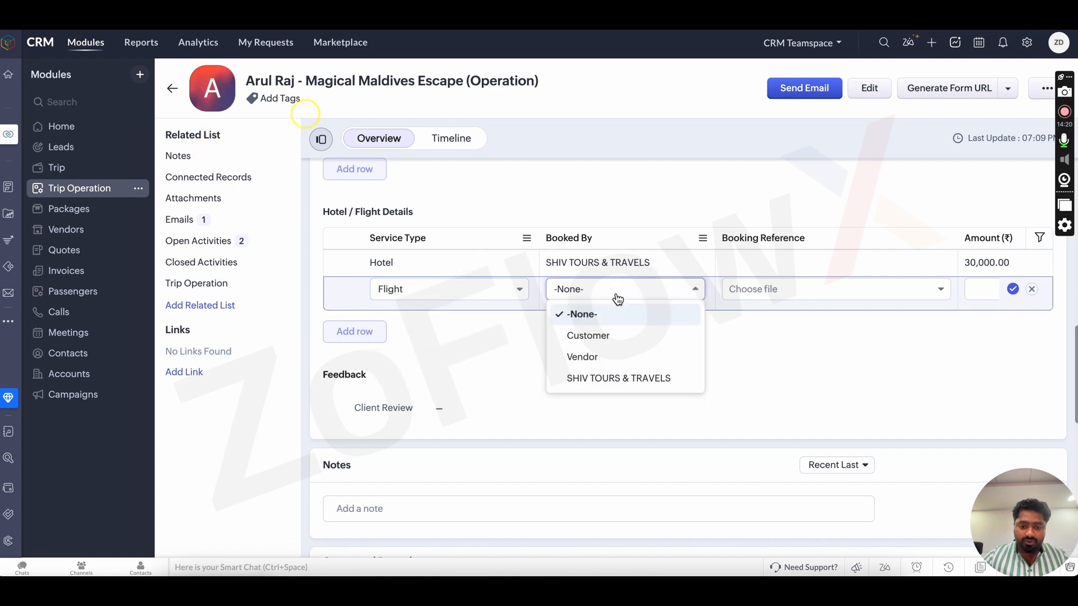
click(614, 337)
click(791, 289)
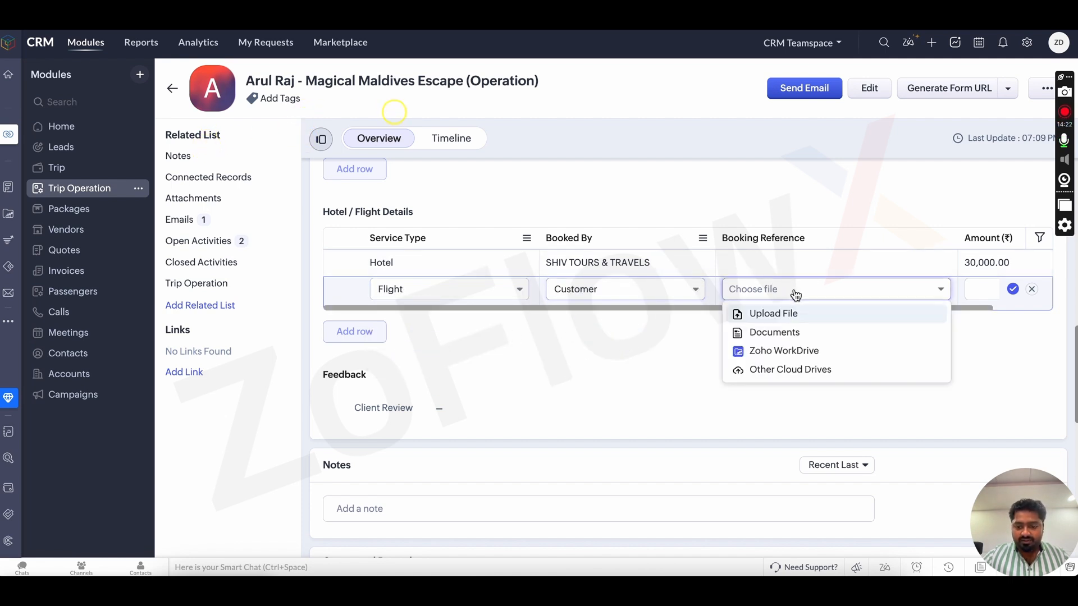
click(916, 290)
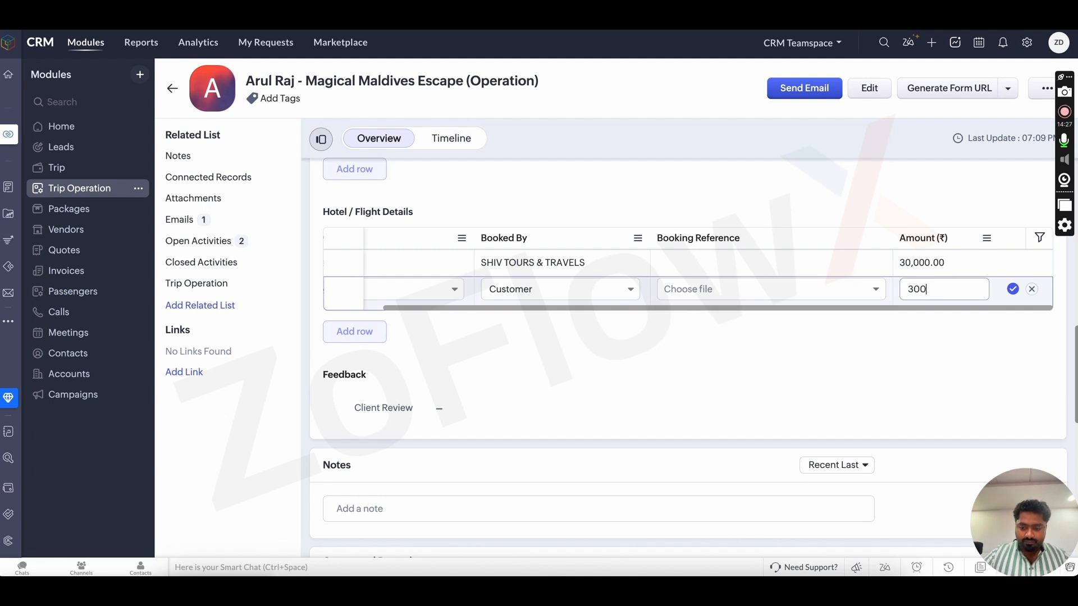
click(1013, 289)
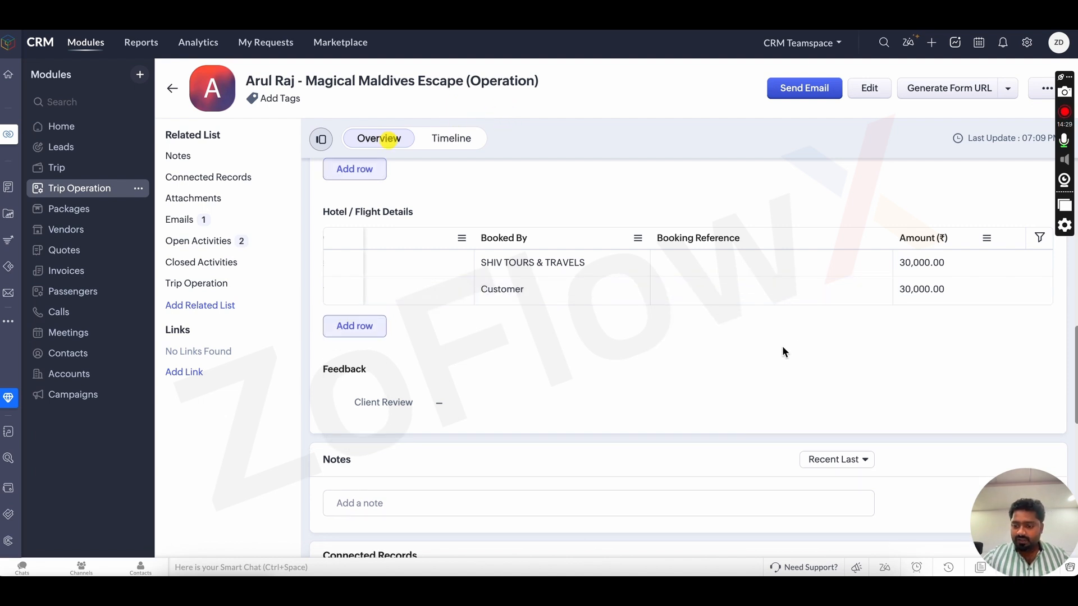
Run the Confirm Passenger Details transition on the trip operation and save it.
scroll(783, 346, up, 1)
scroll(782, 346, up, 10)
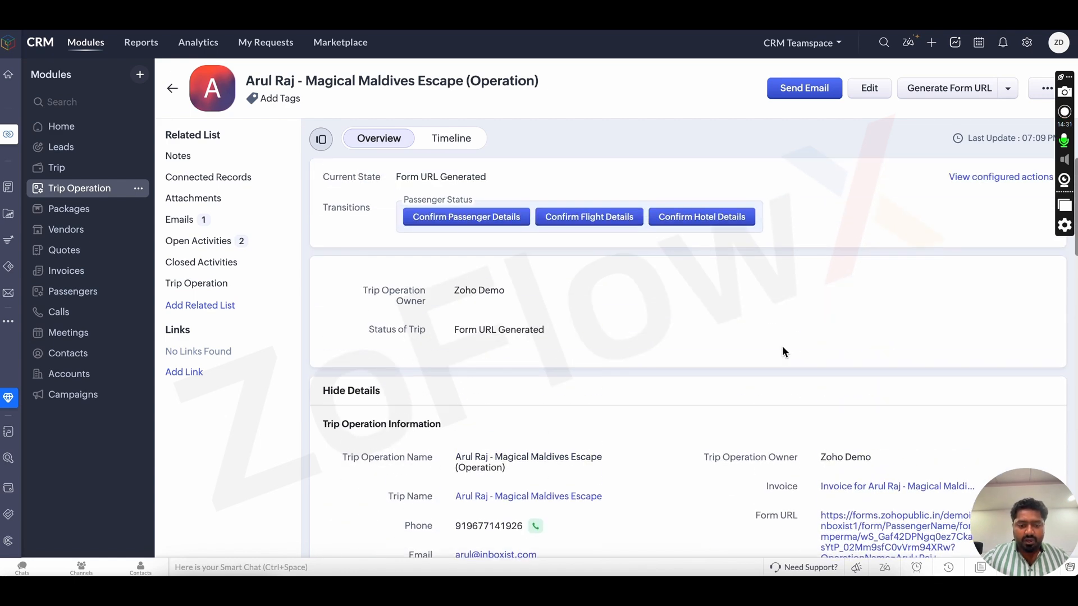
click(493, 219)
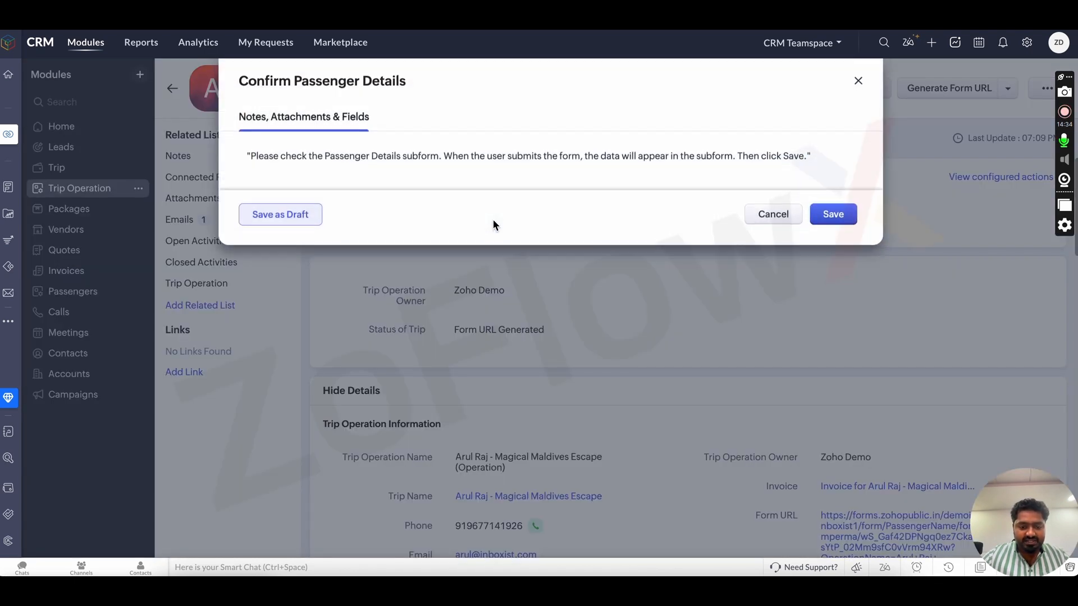
click(830, 221)
Confirm the flight and hotel details transitions, marking Flight Details Entered and Hotel Details Entered and saving each.
click(598, 218)
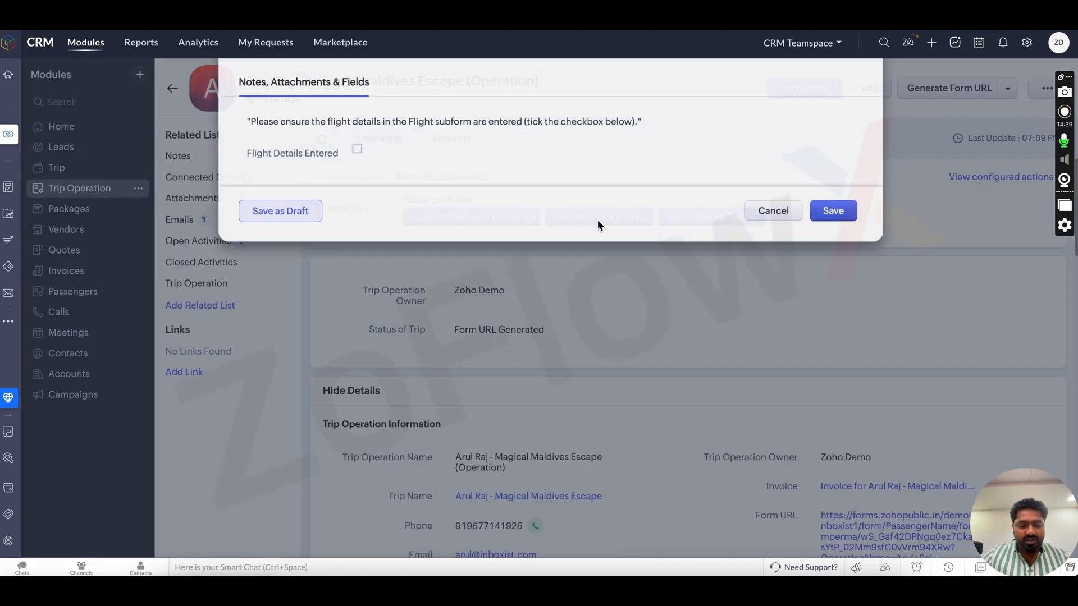
click(357, 186)
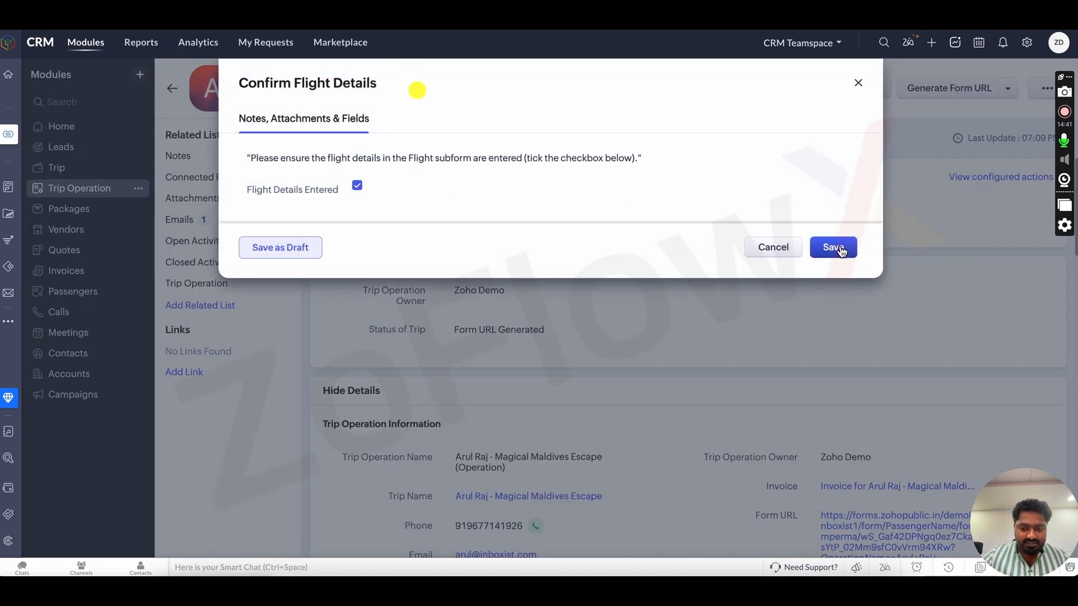
click(840, 247)
click(731, 221)
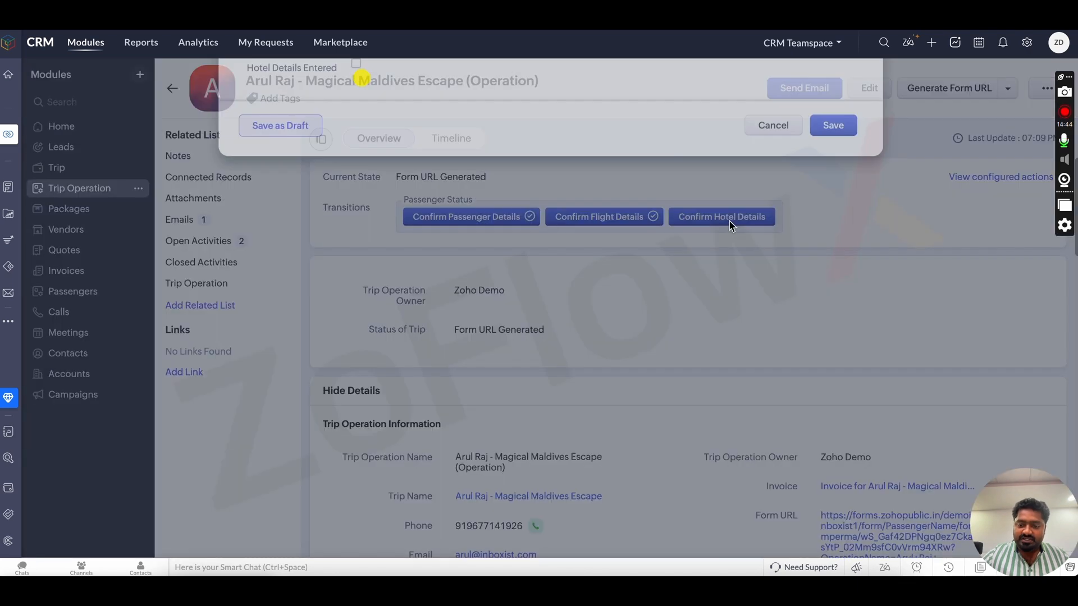
click(356, 186)
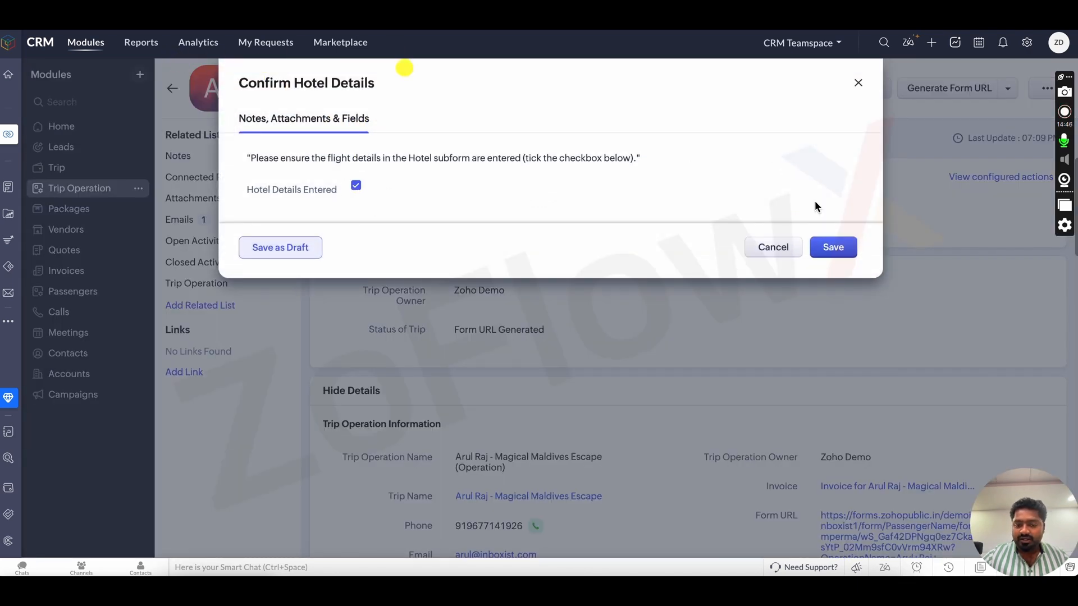
click(829, 247)
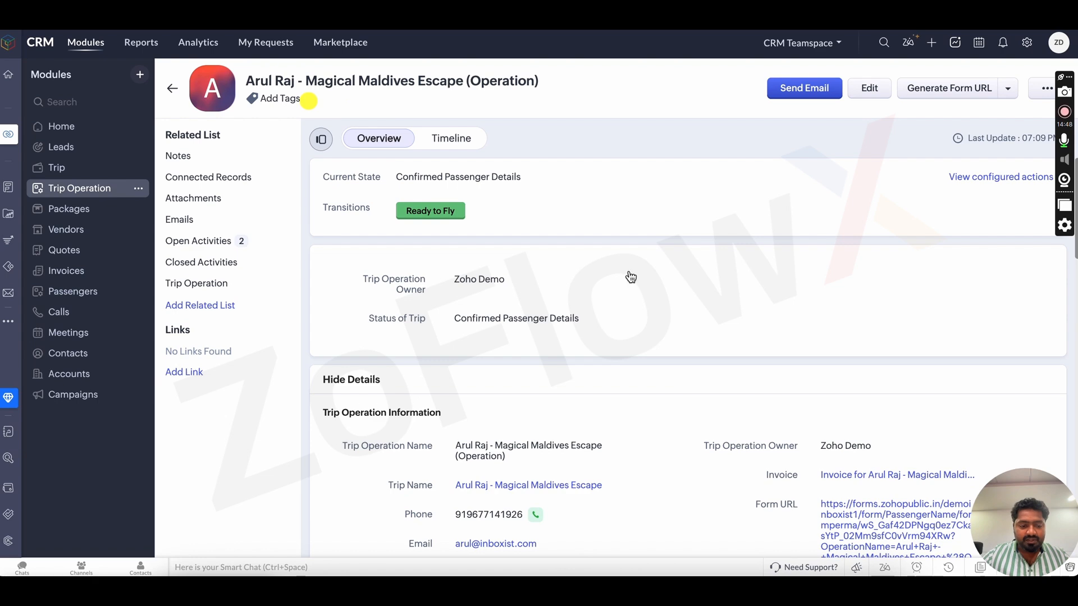
Check the confirmed trip operation's details, leave it and open the Magical Maldives Escape record in the Trip module.
scroll(679, 376, down, 7)
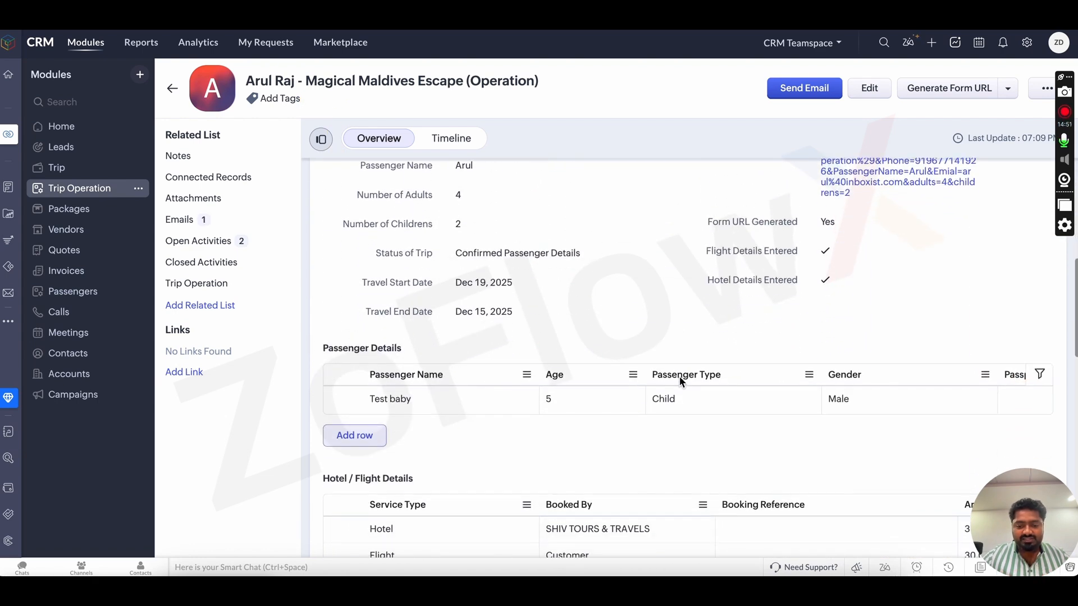
scroll(679, 377, up, 7)
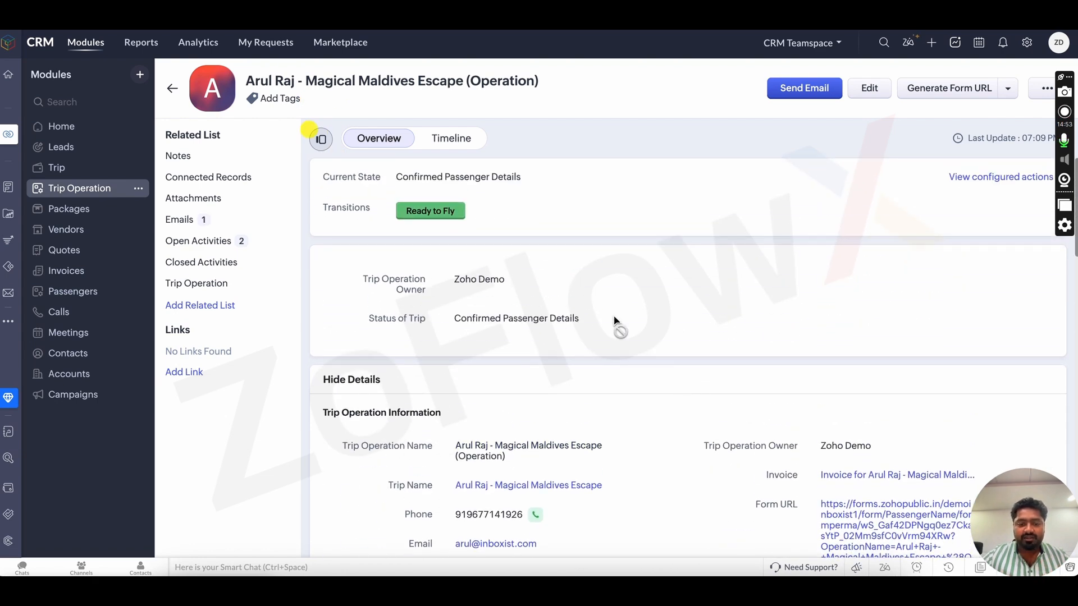
click(173, 88)
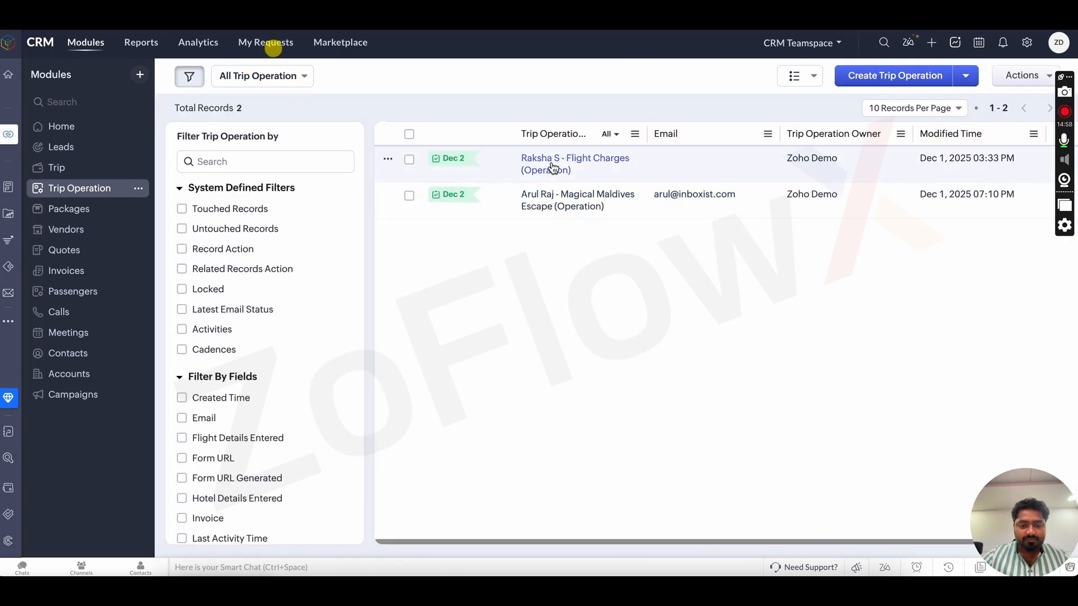
click(56, 168)
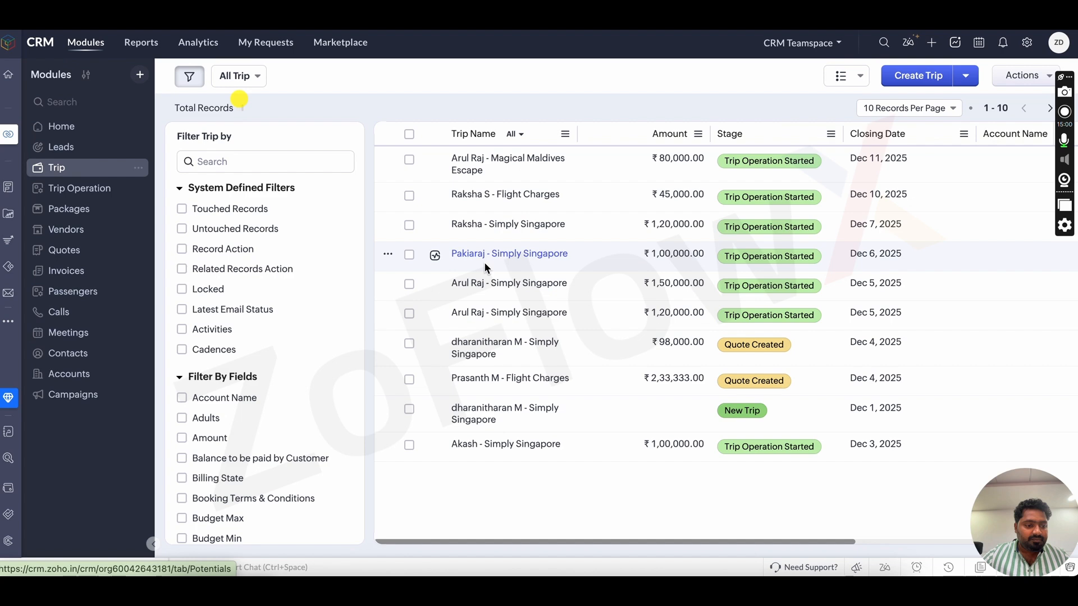
click(508, 159)
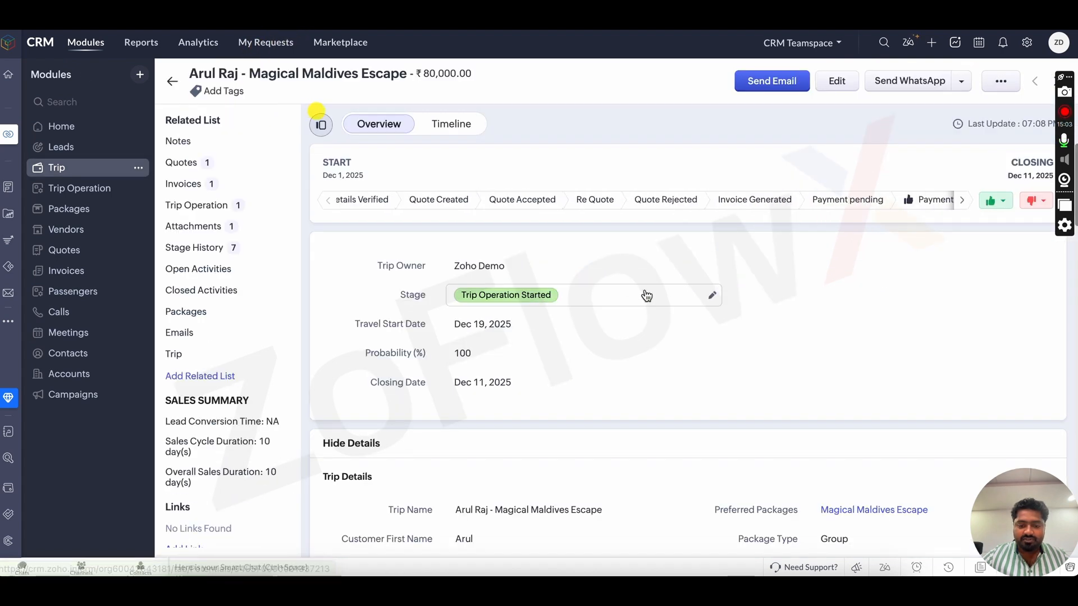
Examine the trip record's financials and profit, vendor details, related quotes and invoices, stage history and payment information.
scroll(585, 373, down, 10)
scroll(585, 373, up, 2)
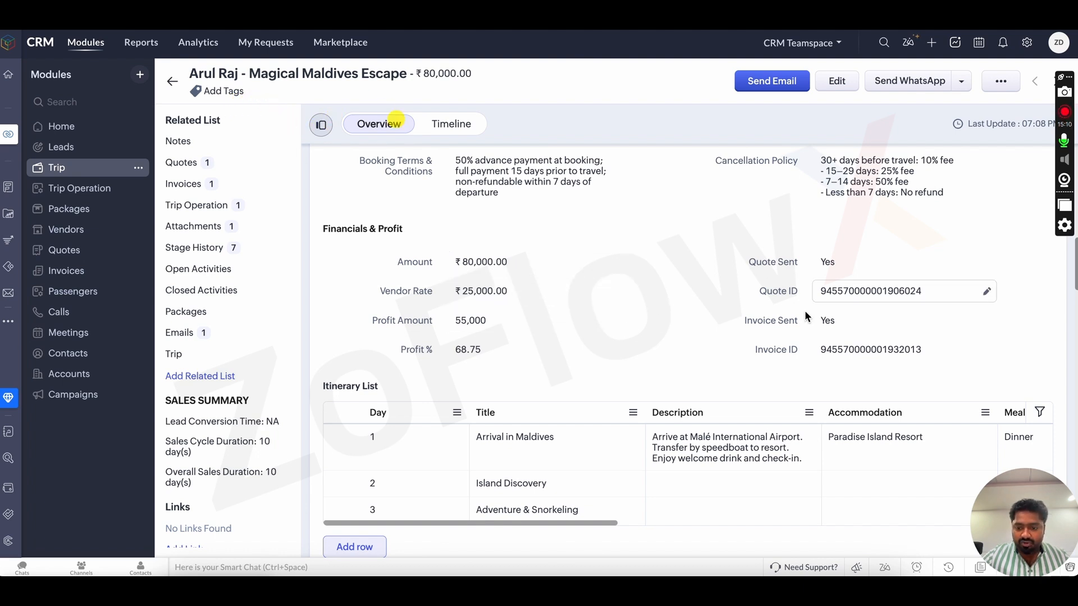
scroll(506, 337, up, 3)
scroll(547, 241, up, 5)
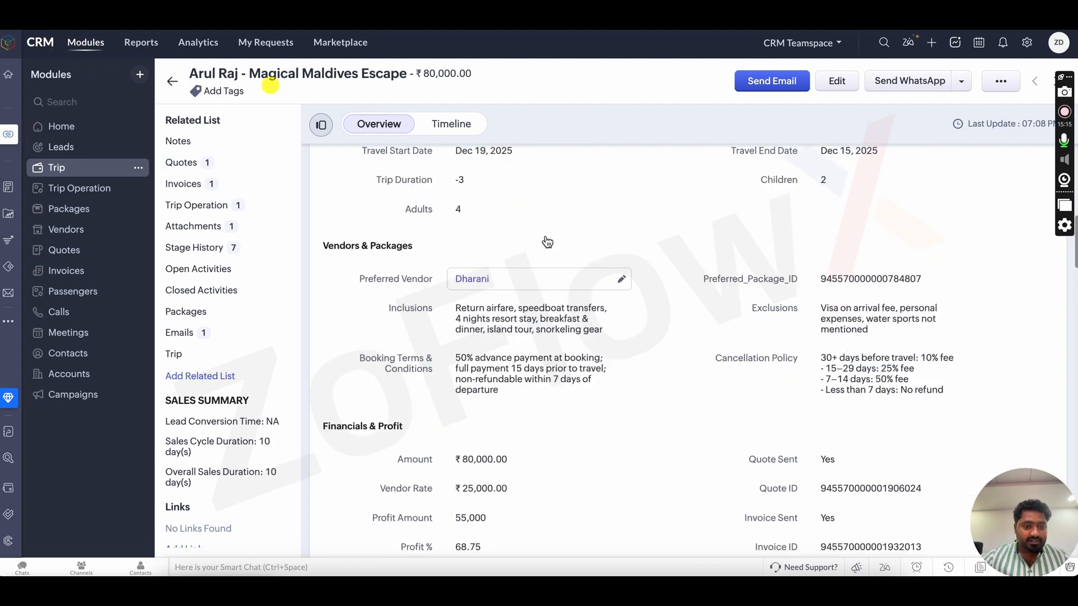
scroll(547, 242, down, 10)
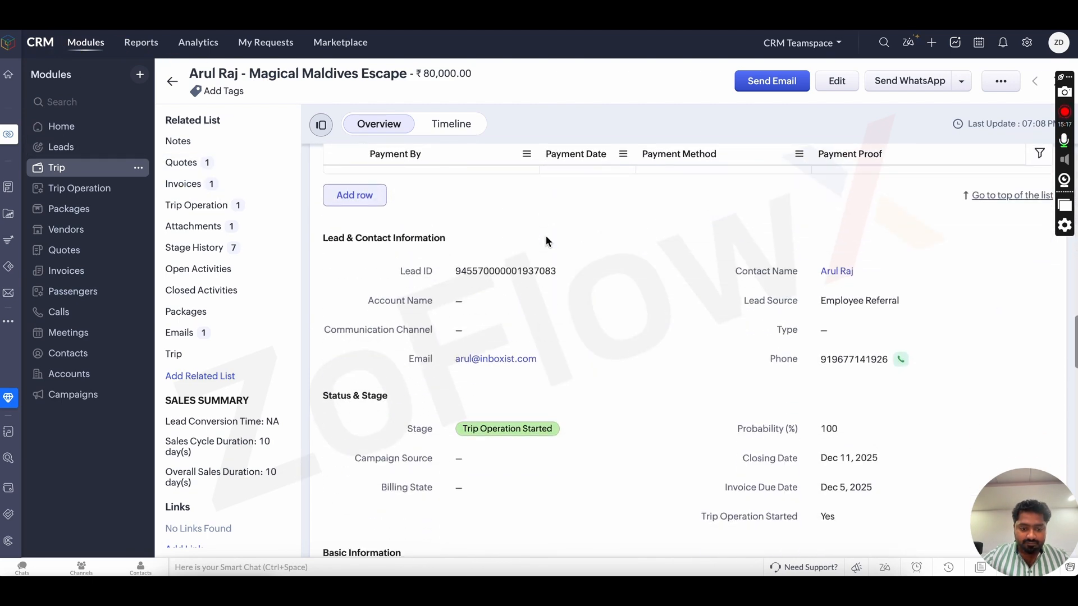
scroll(547, 241, down, 10)
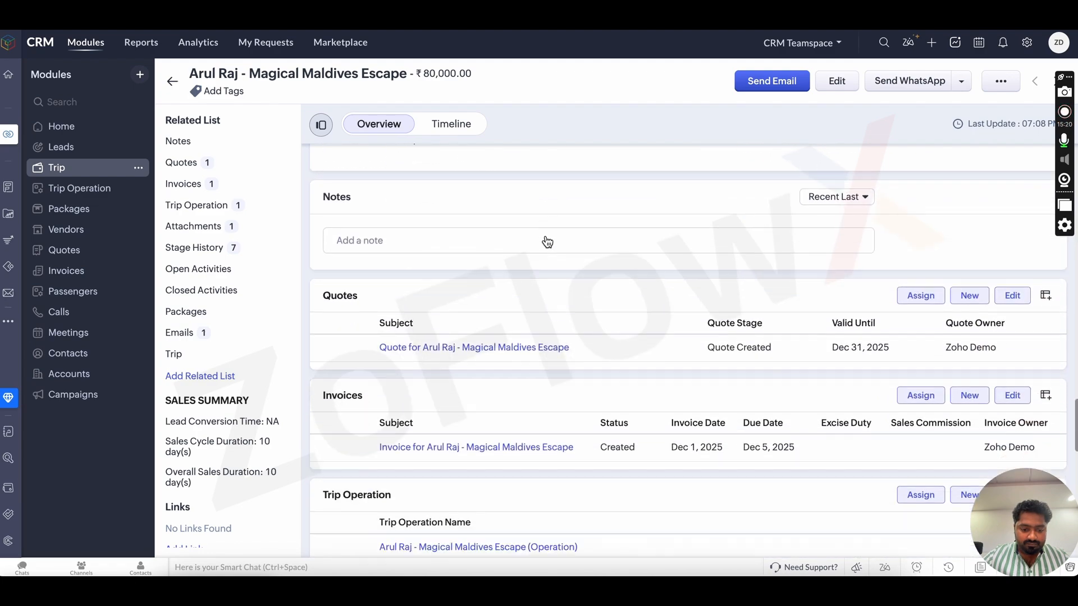
scroll(548, 242, down, 10)
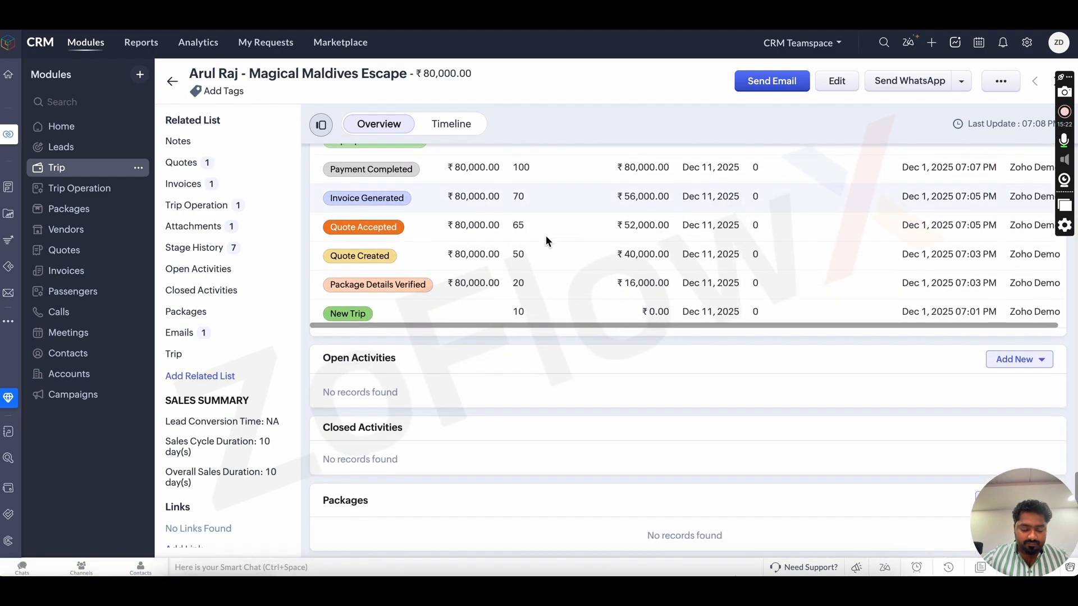
scroll(547, 241, up, 20)
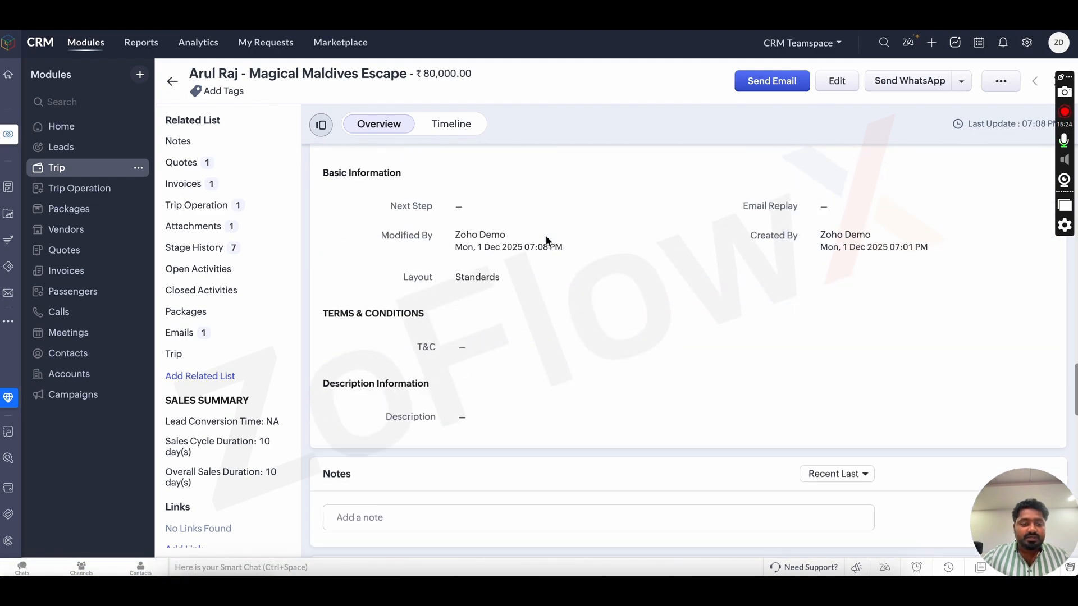
scroll(546, 237, up, 10)
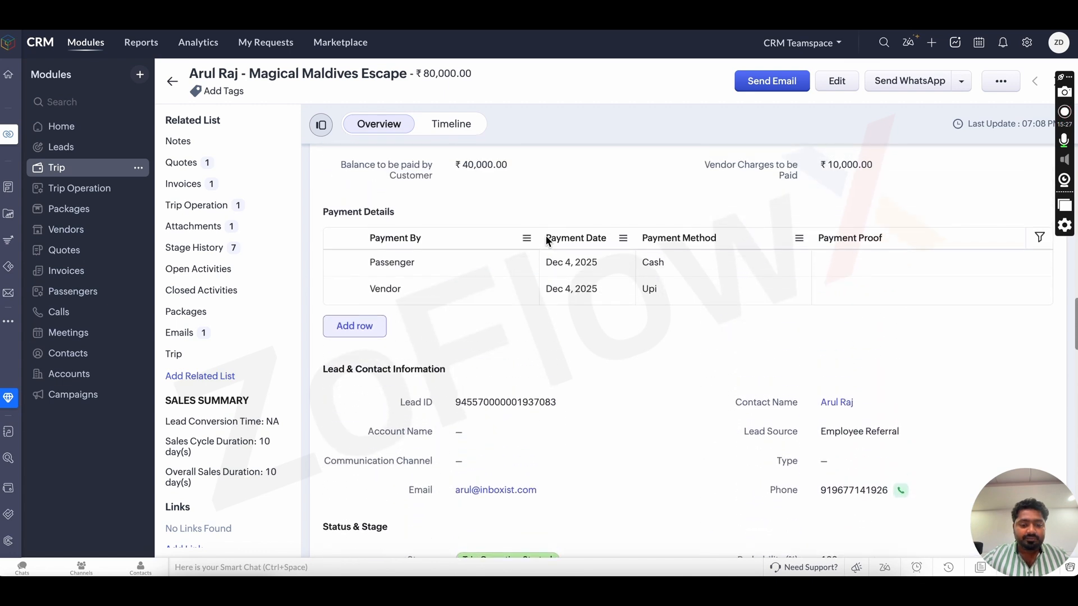
scroll(545, 236, up, 1)
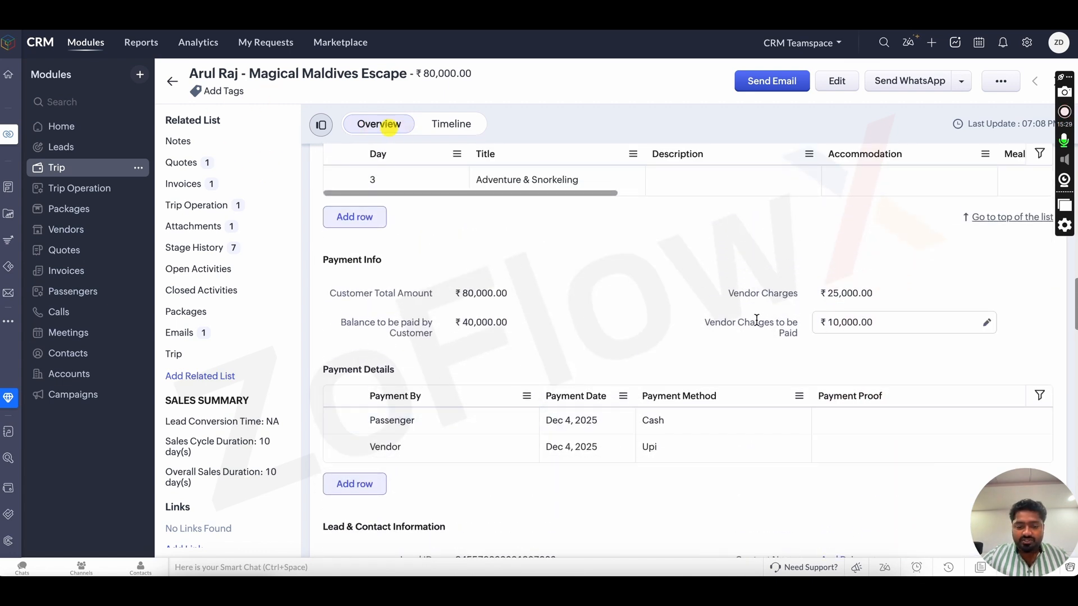
Add a Payment Details row with payment by Passenger, payment date Dec 6, 2025 and payment method Cash.
scroll(453, 355, down, 2)
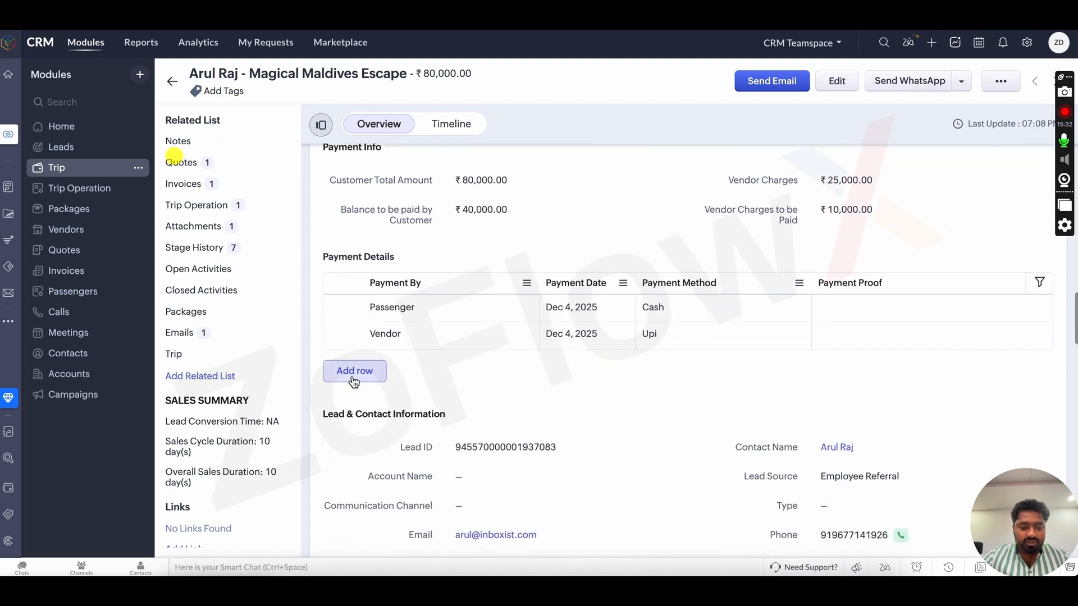
click(353, 371)
click(393, 361)
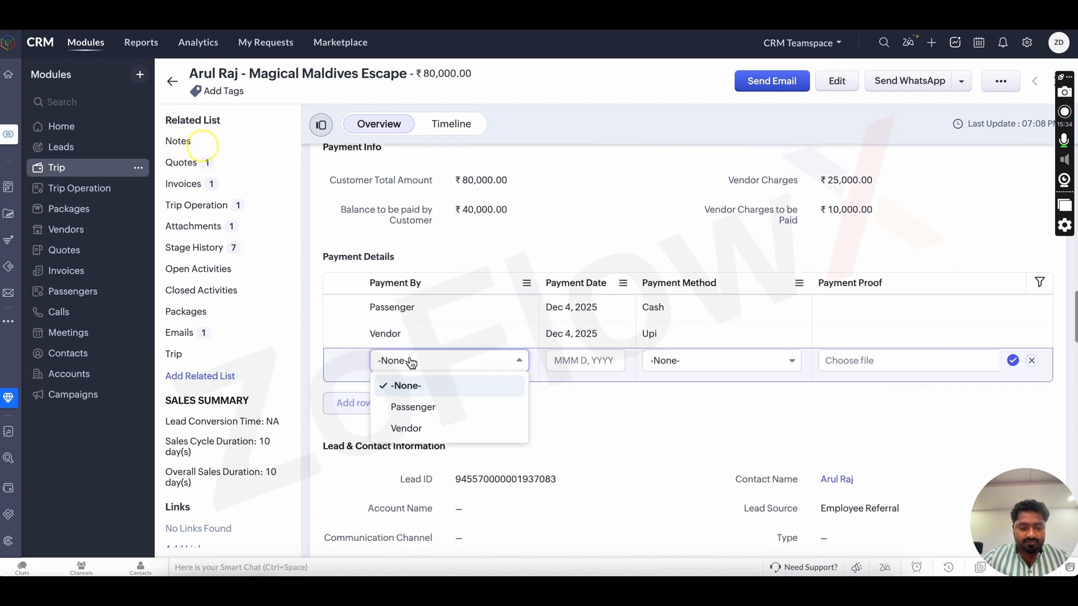
click(422, 412)
click(564, 361)
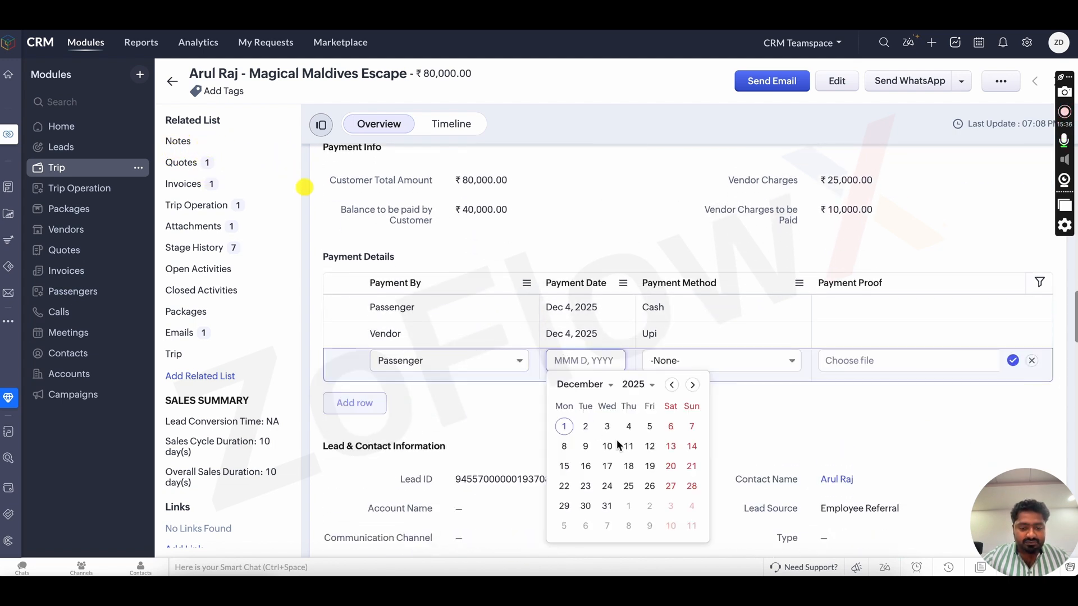
click(670, 428)
click(722, 361)
click(722, 430)
Set the new payment row's amount to 40000 and save it without a payment proof file.
click(879, 361)
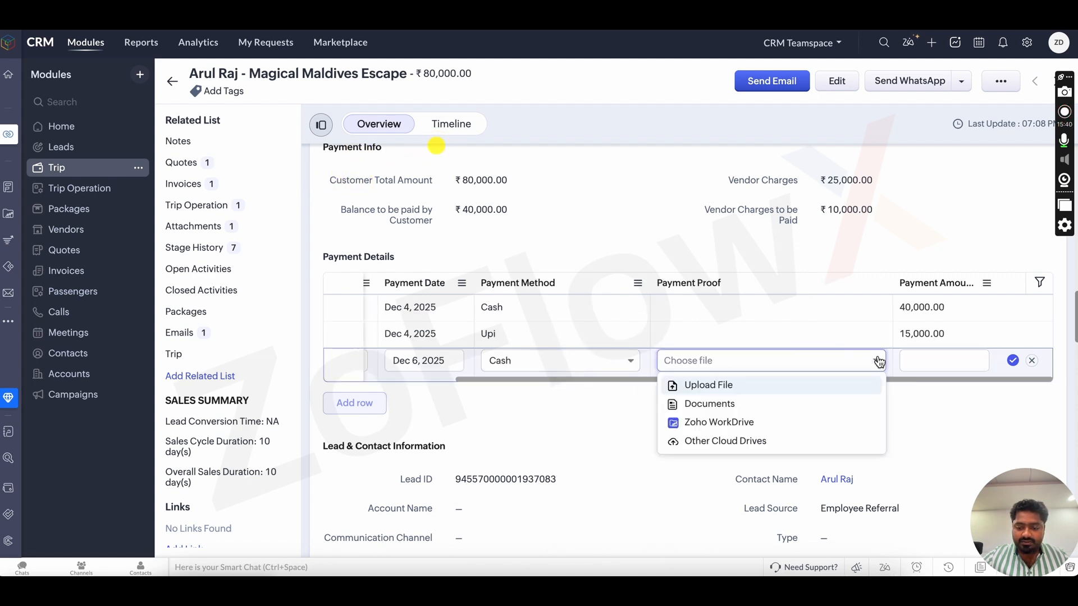
click(928, 362)
text(40000)
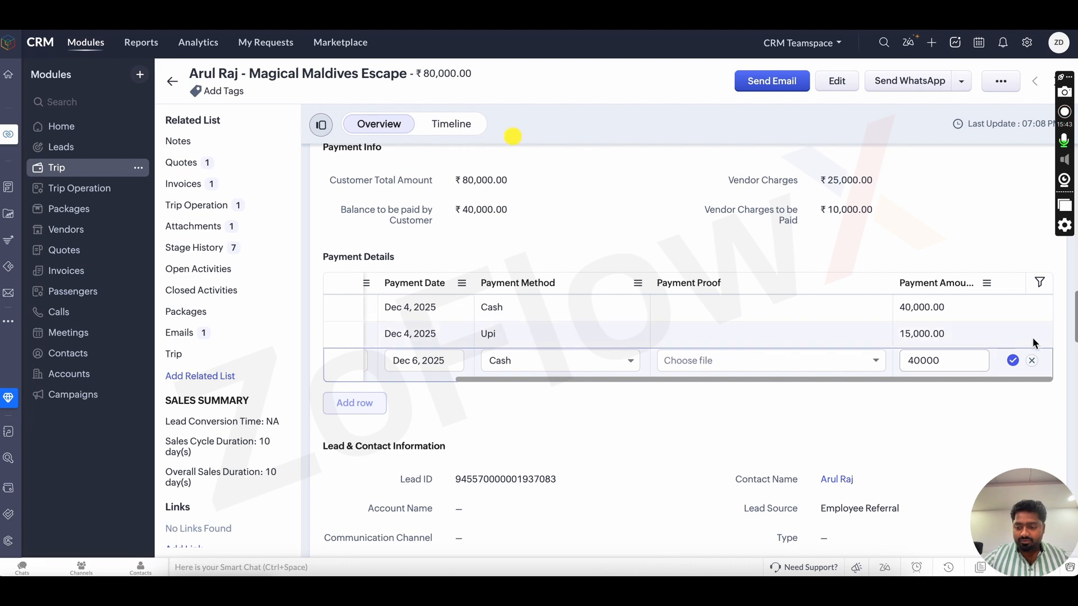
click(1013, 361)
Open the Home dashboard, look through the available dashboard views and select Trip Performance.
scroll(722, 291, up, 15)
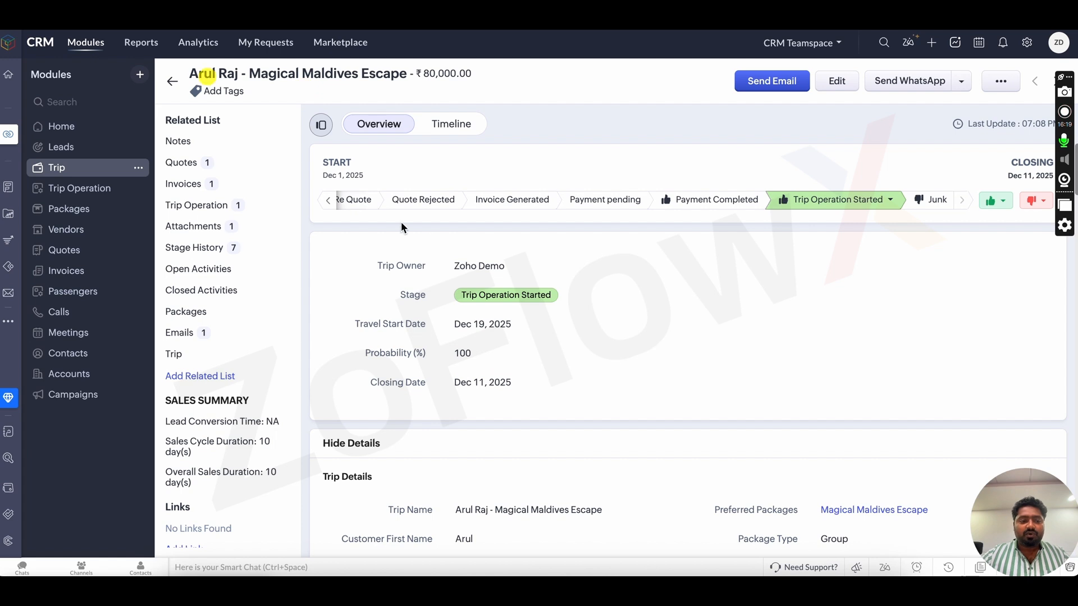
click(63, 126)
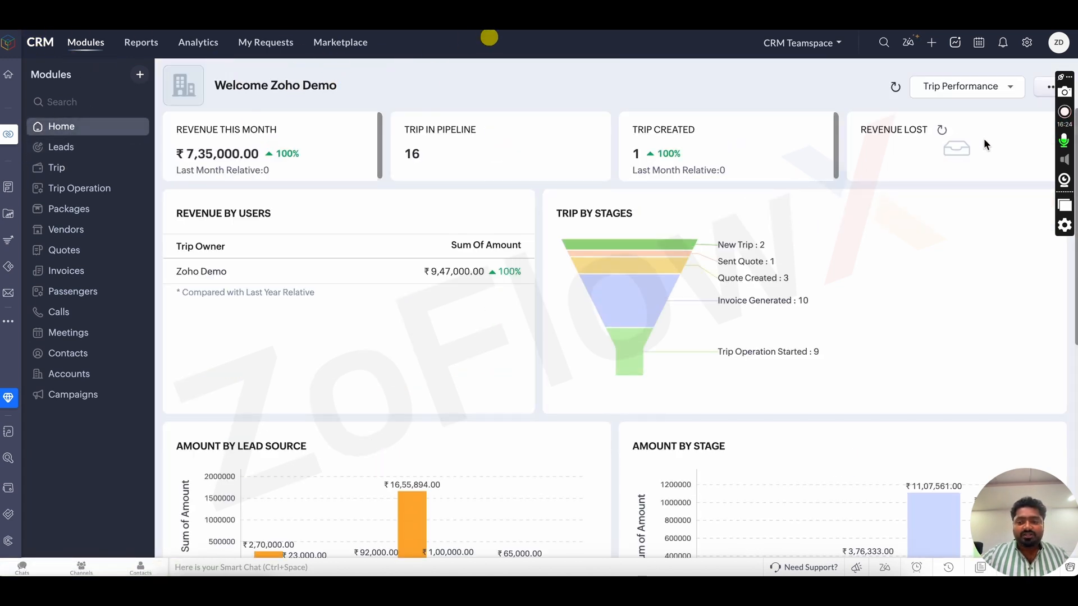
click(1000, 95)
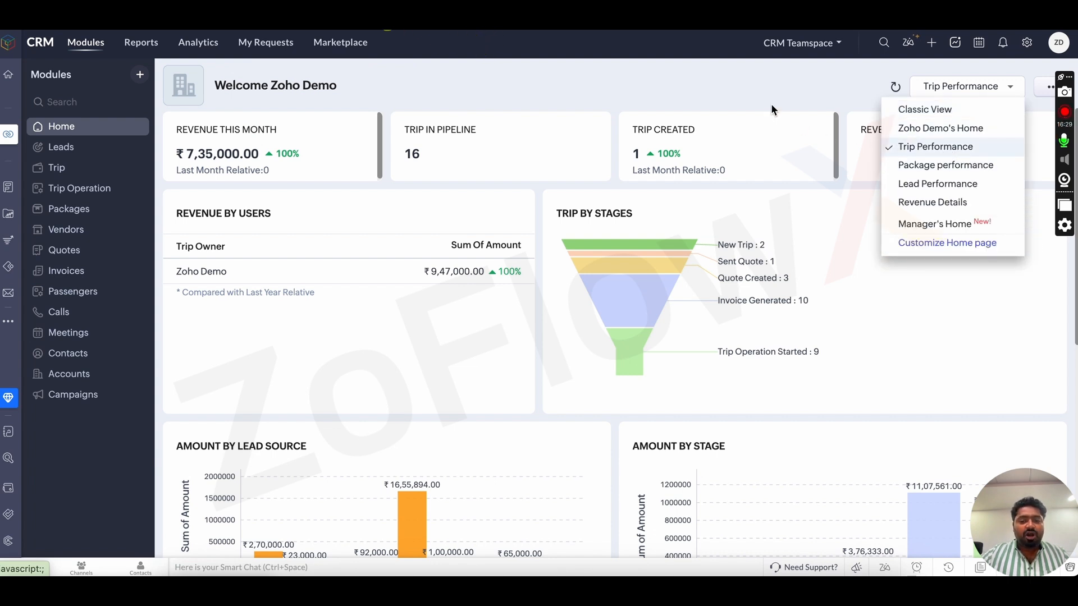
click(754, 87)
click(988, 95)
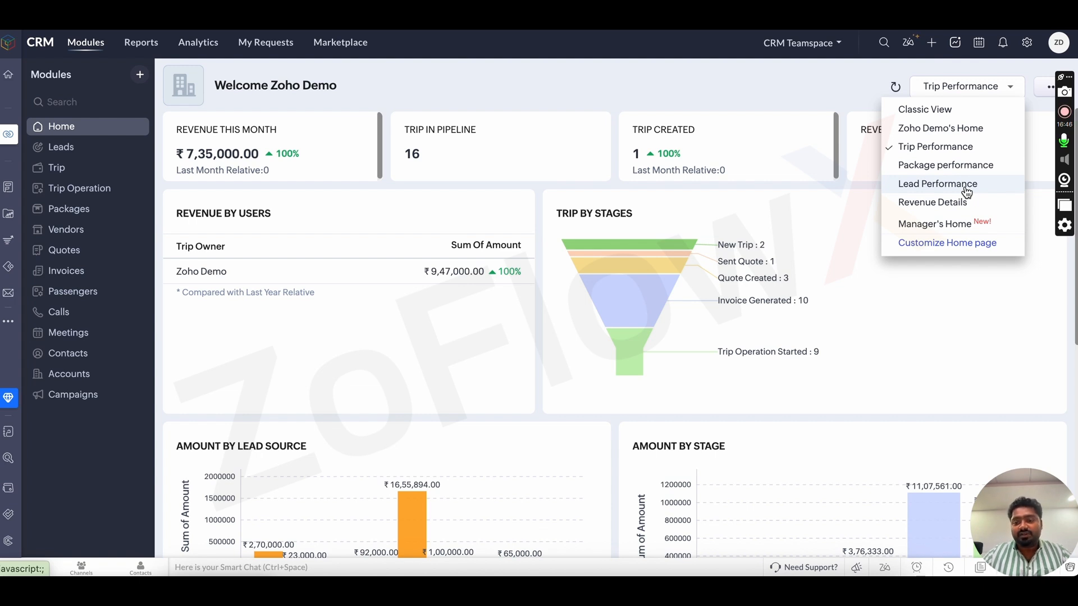
click(957, 147)
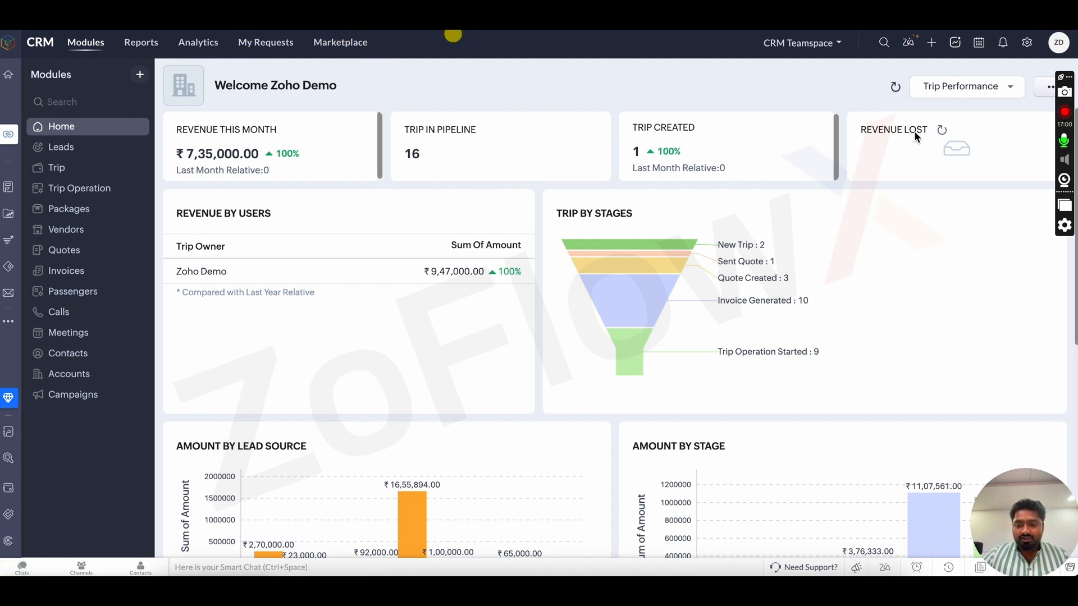
Examine the Trip Performance dashboard's trips by stage, amounts by lead source and stage, open amounts by users and trips closing this month.
scroll(642, 196, down, 1)
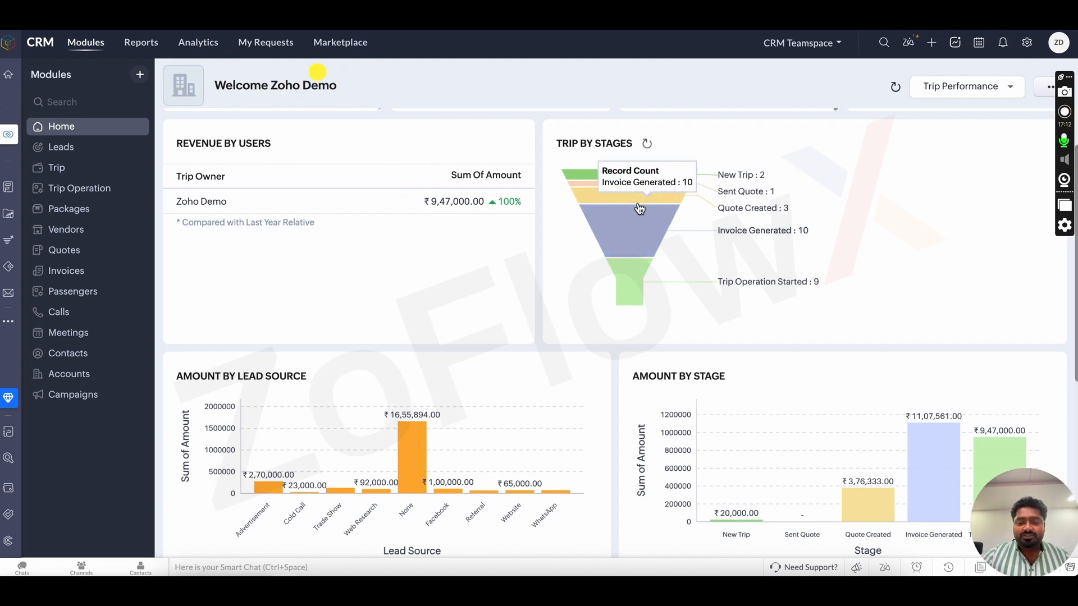
mouse_move(741, 183)
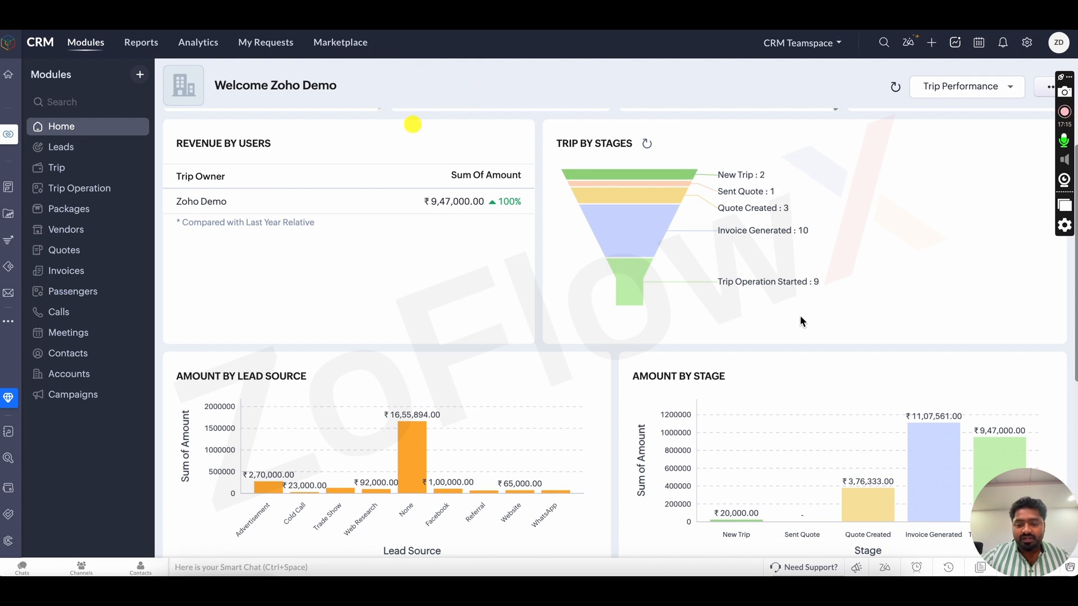
scroll(791, 291, down, 1)
scroll(790, 290, down, 1)
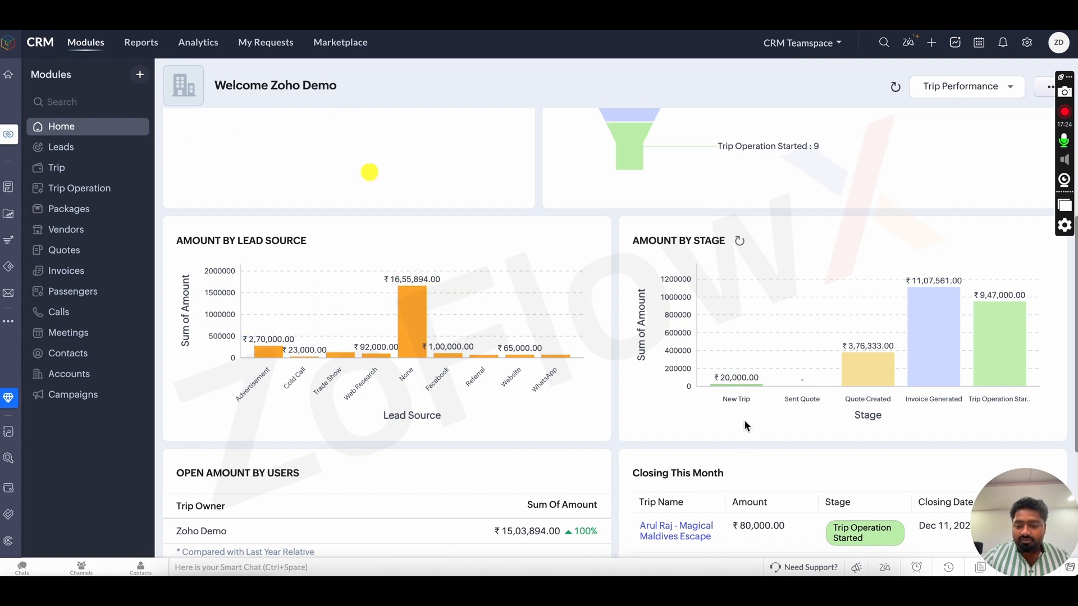
scroll(626, 387, down, 3)
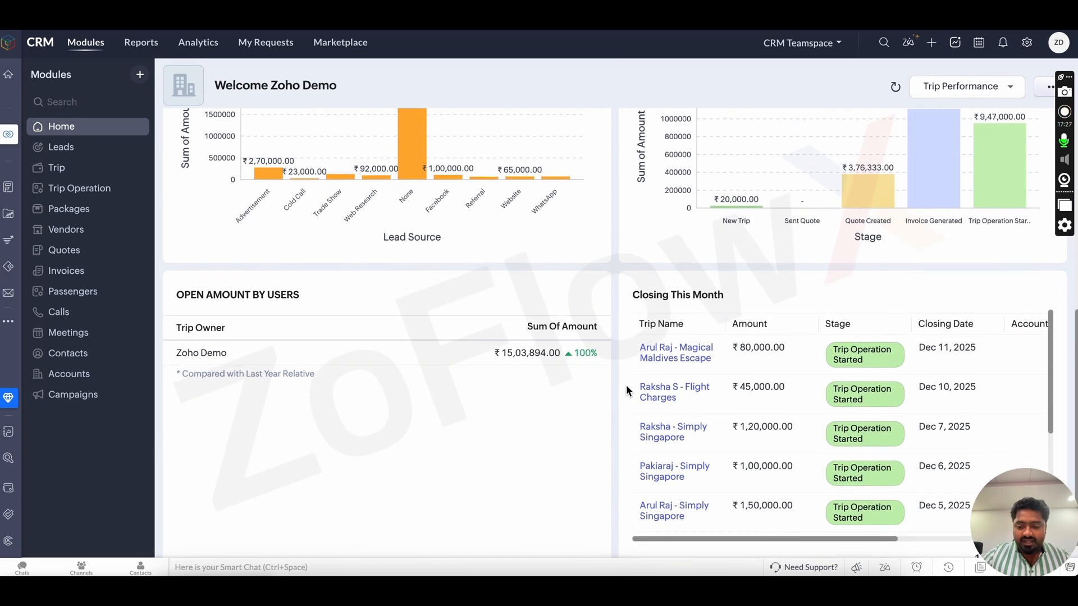
Switch the Home dashboard to Package performance to view the active and all packages lists.
scroll(625, 385, up, 4)
click(961, 87)
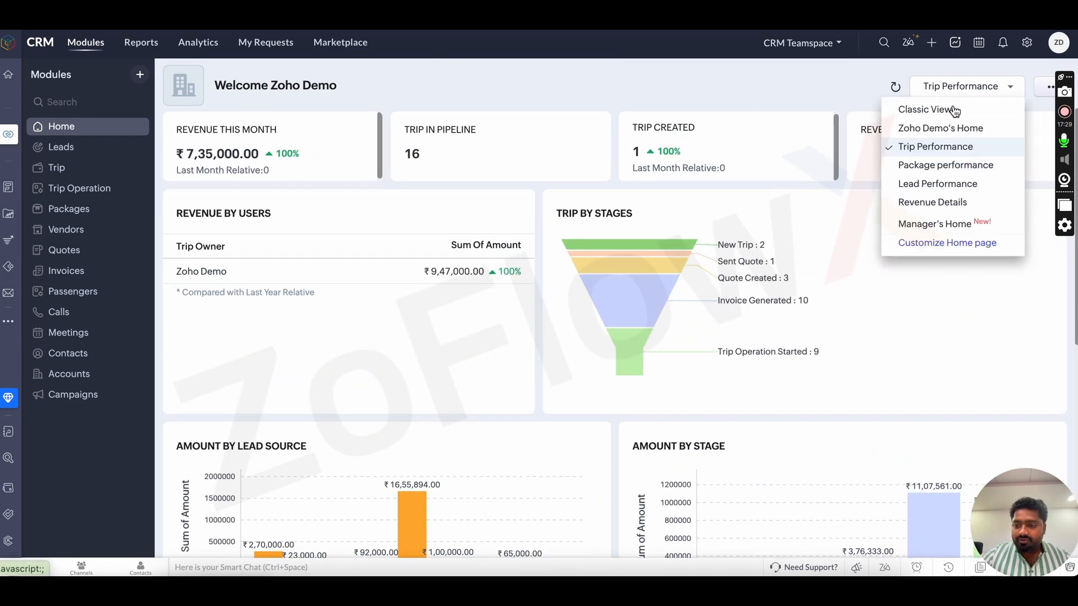
click(955, 166)
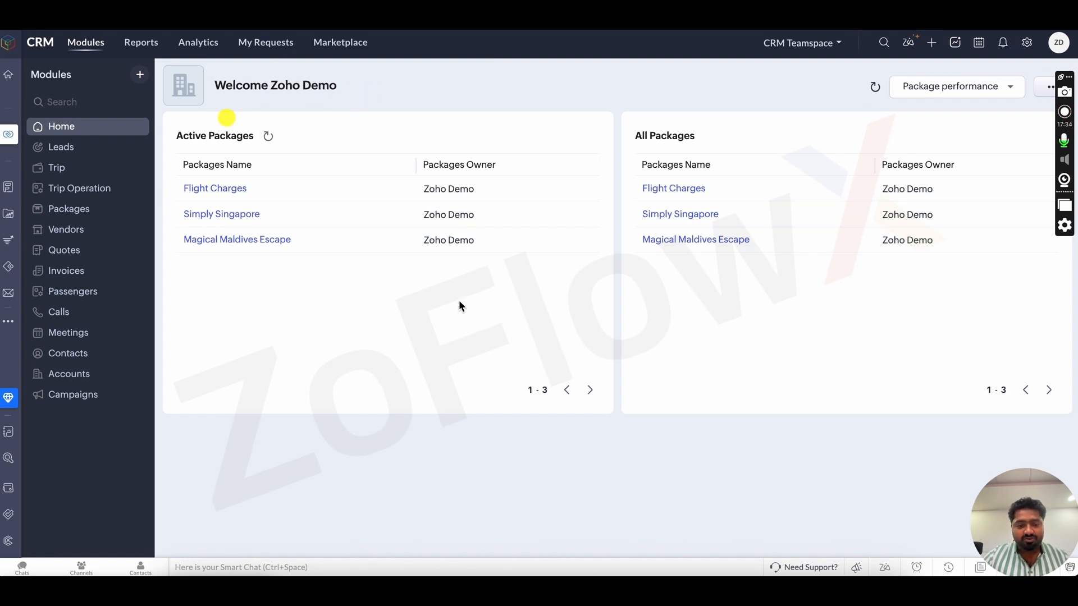
Switch to the Lead Performance dashboard and review its sales funnel by lead source, monthly lead creation and top lead owners.
click(989, 90)
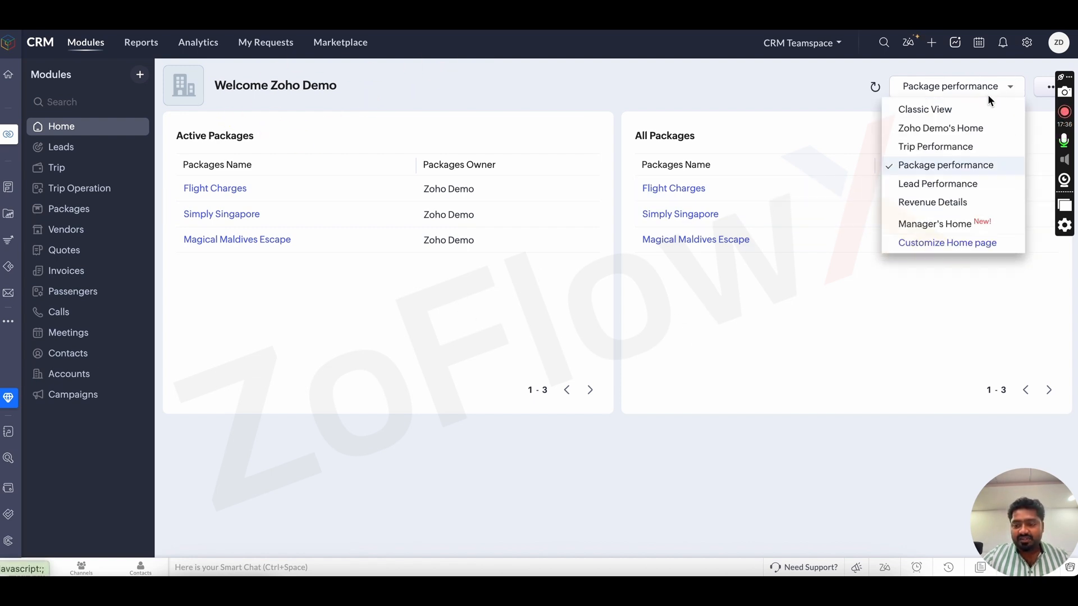
click(955, 187)
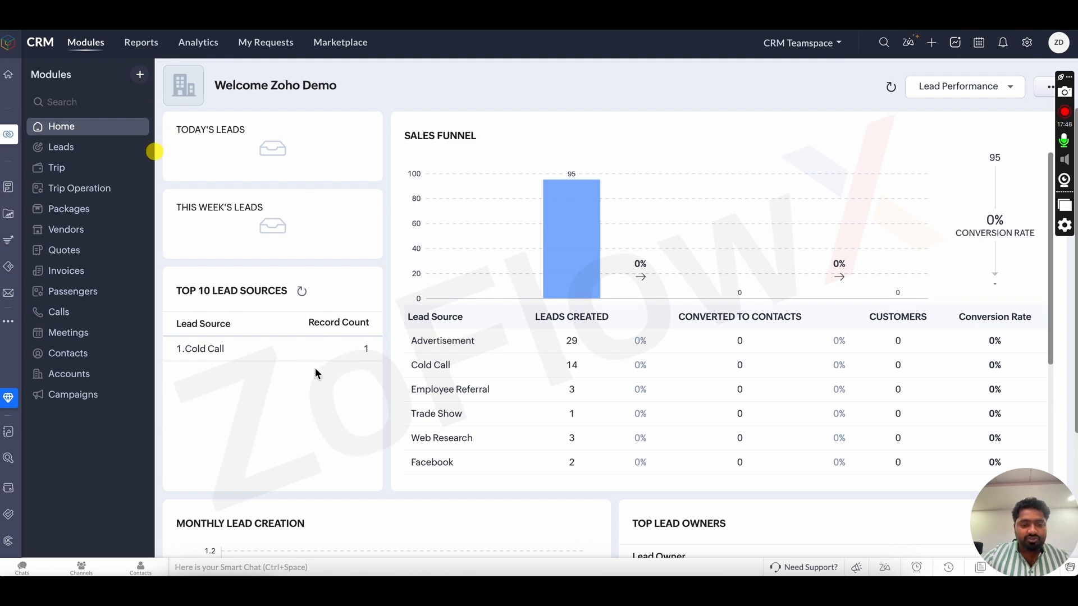
scroll(627, 268, down, 3)
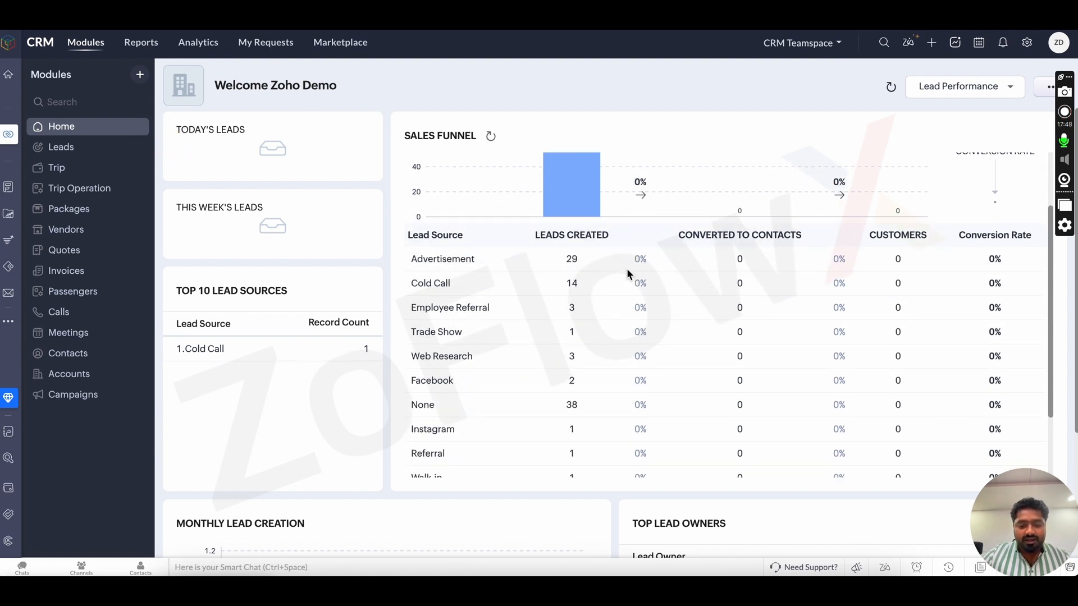
scroll(626, 269, down, 1)
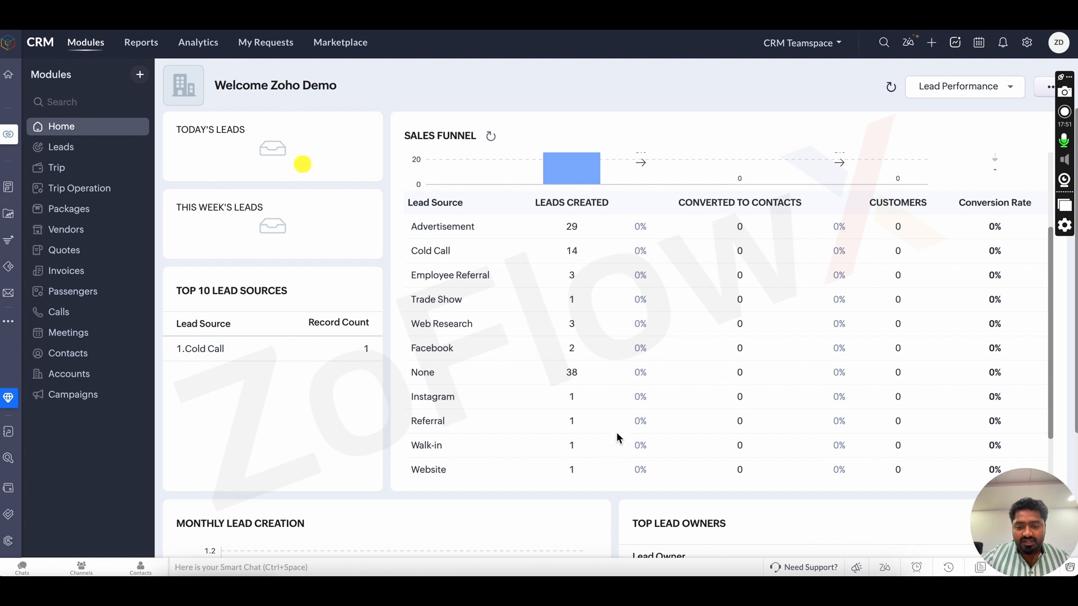
scroll(787, 420, down, 5)
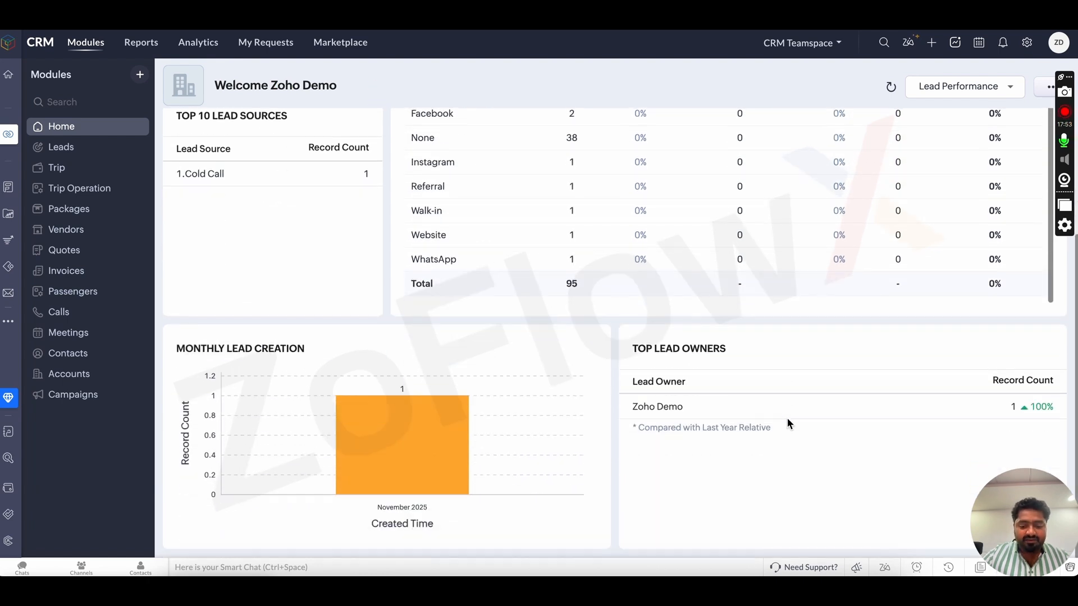
Switch to the Revenue Details dashboard and review the last three months' performance, open amounts by users, and amounts by stage and lead source.
click(964, 86)
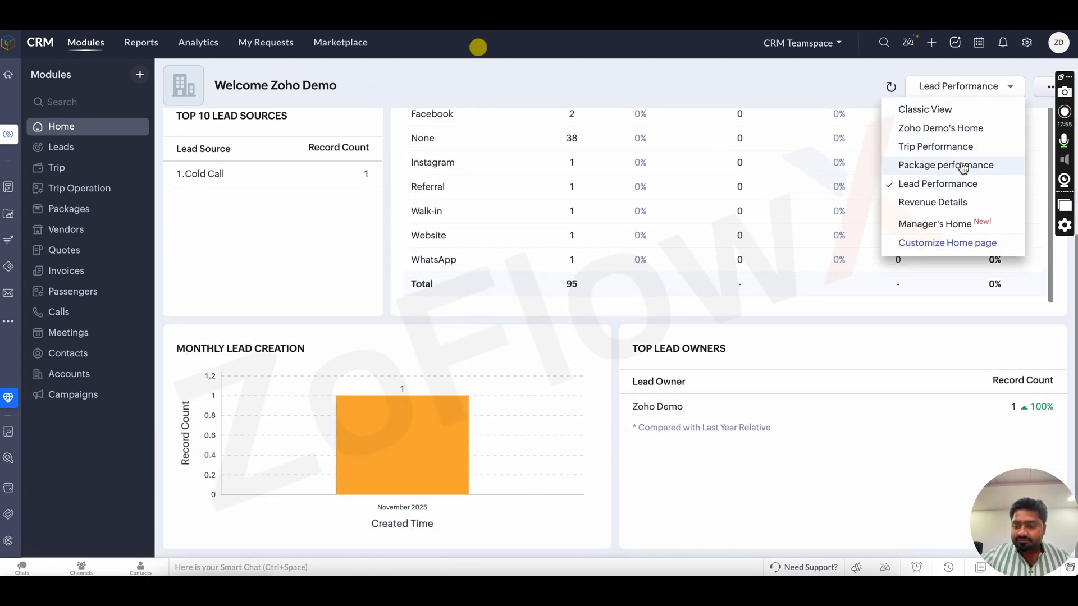
click(963, 203)
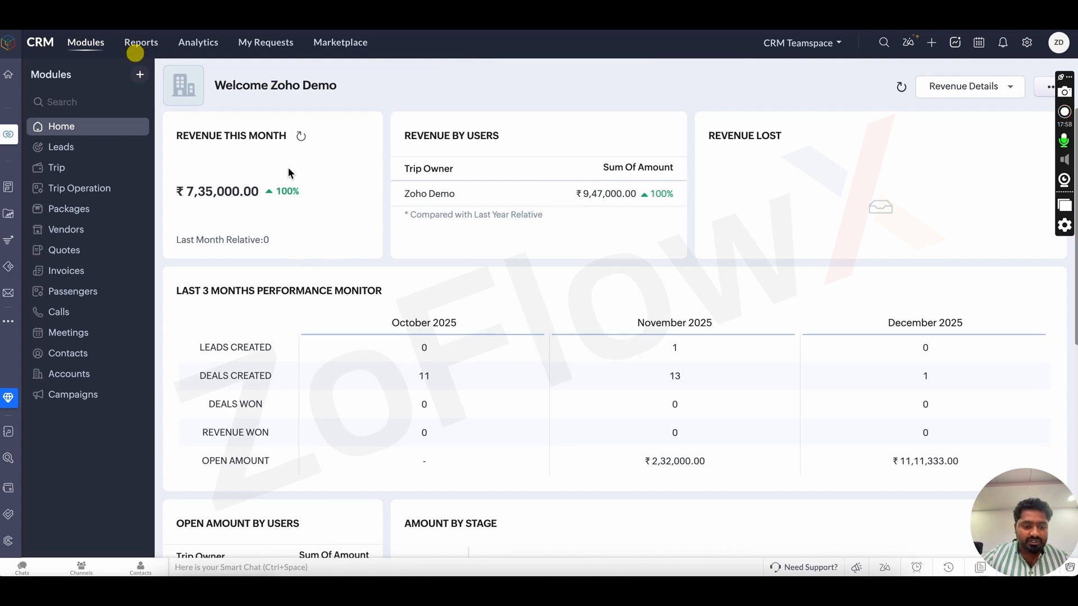
scroll(466, 233, down, 1)
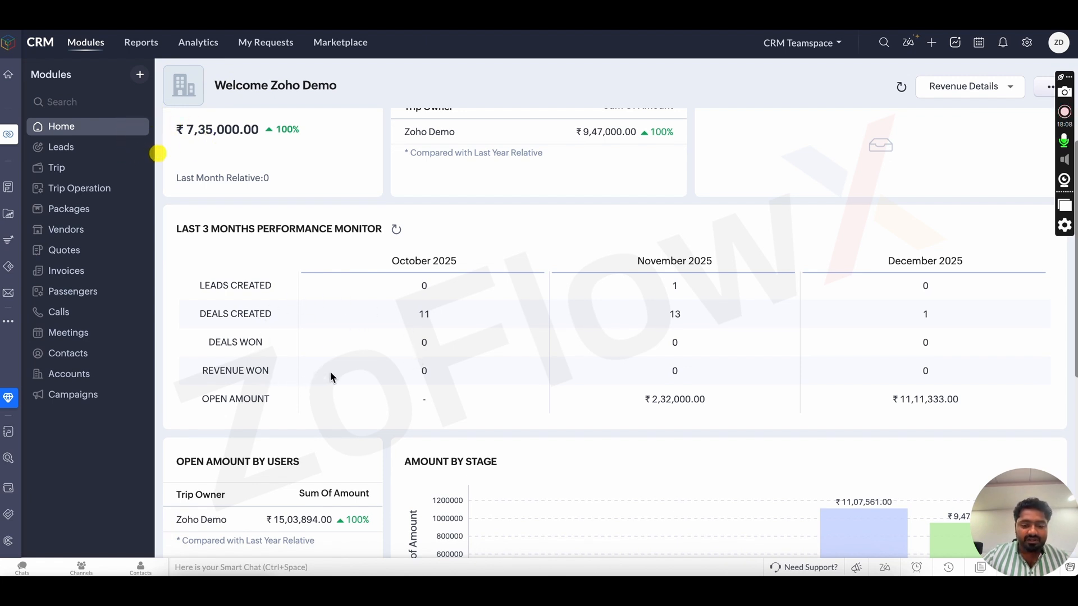
scroll(544, 359, down, 6)
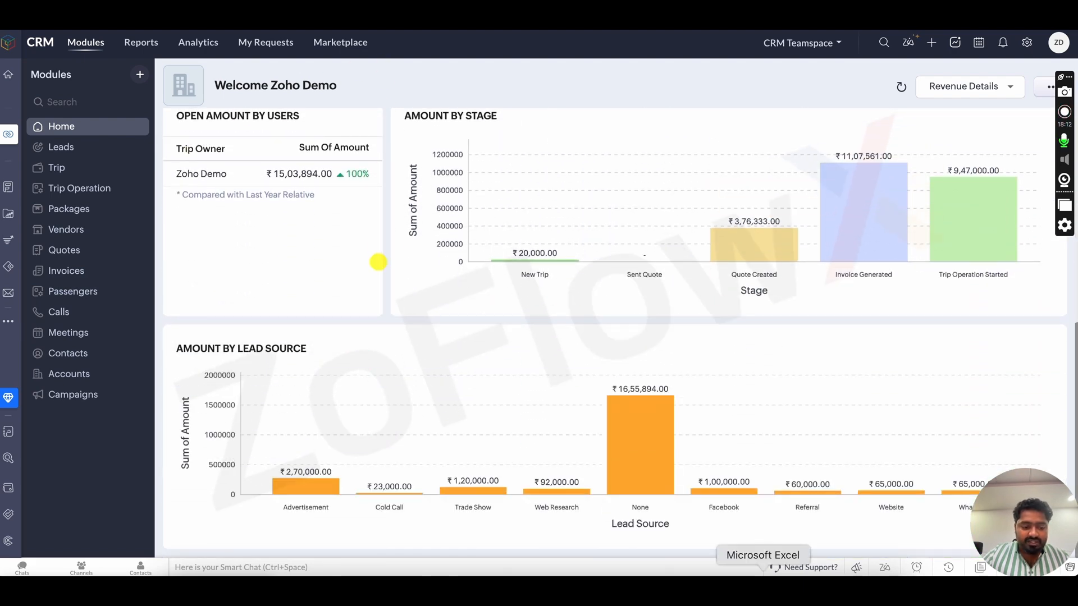
scroll(817, 434, up, 6)
Switch the Home dashboard to Manager's Home to view the quarterly performance overview.
click(965, 86)
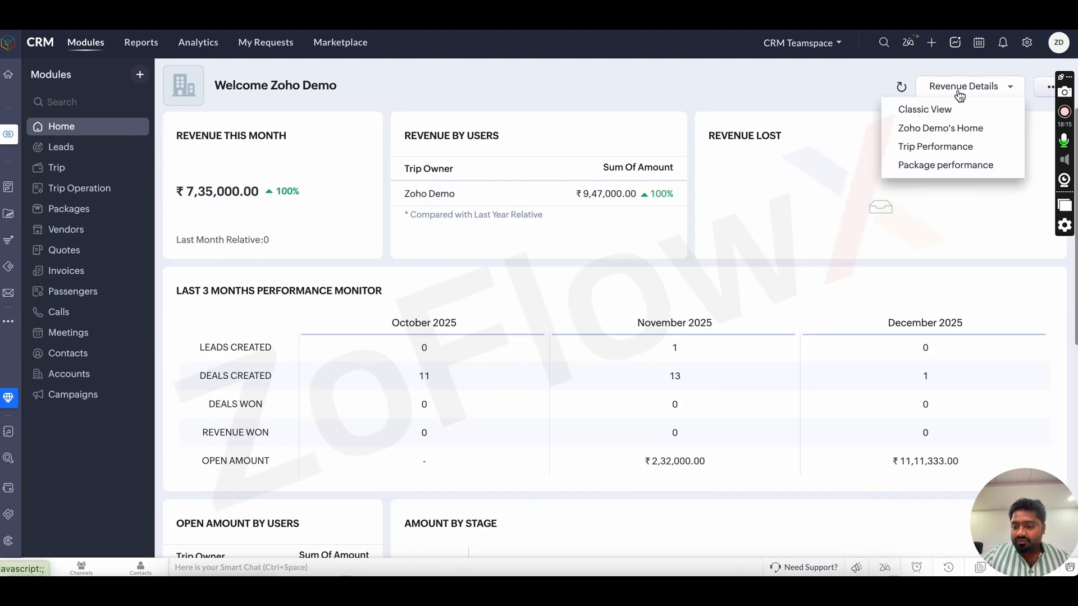
click(954, 223)
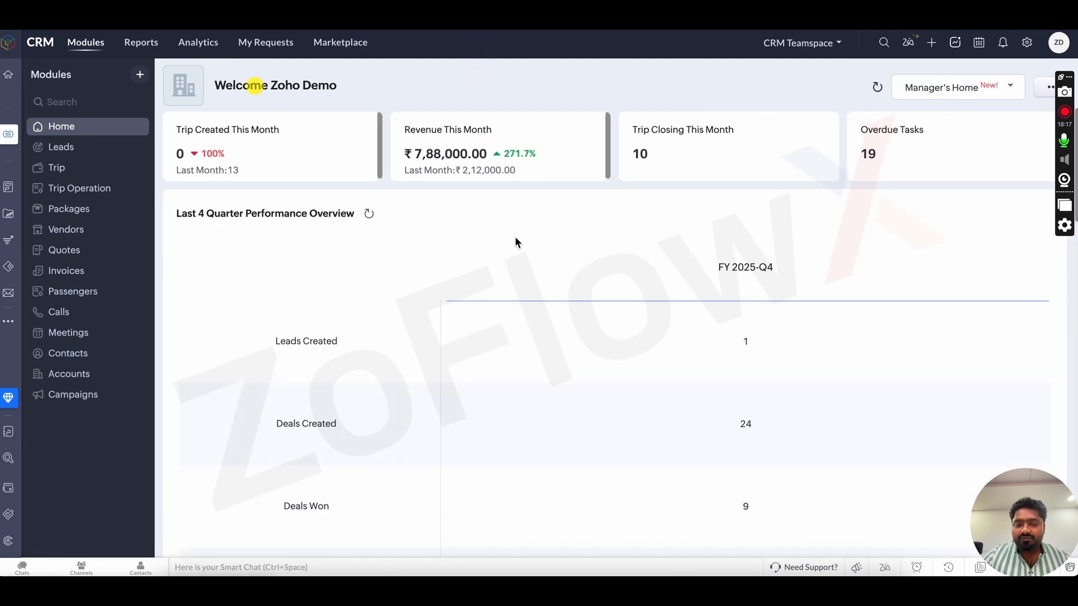
click(86, 137)
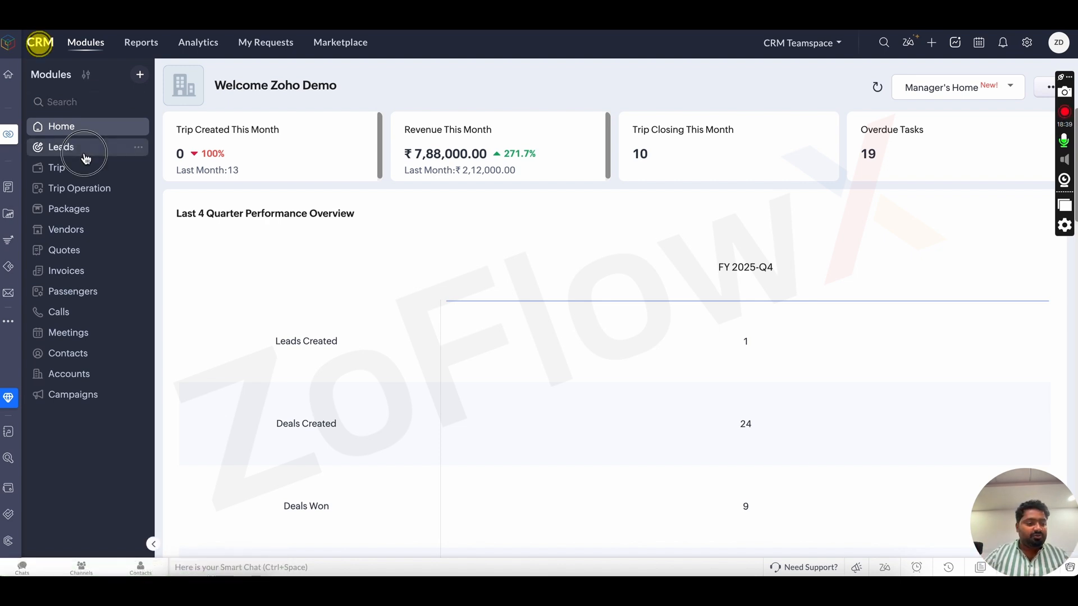
View the Leads list, look through the Trip list's columns as far as Trip Owner, and return to the Leads list.
click(79, 148)
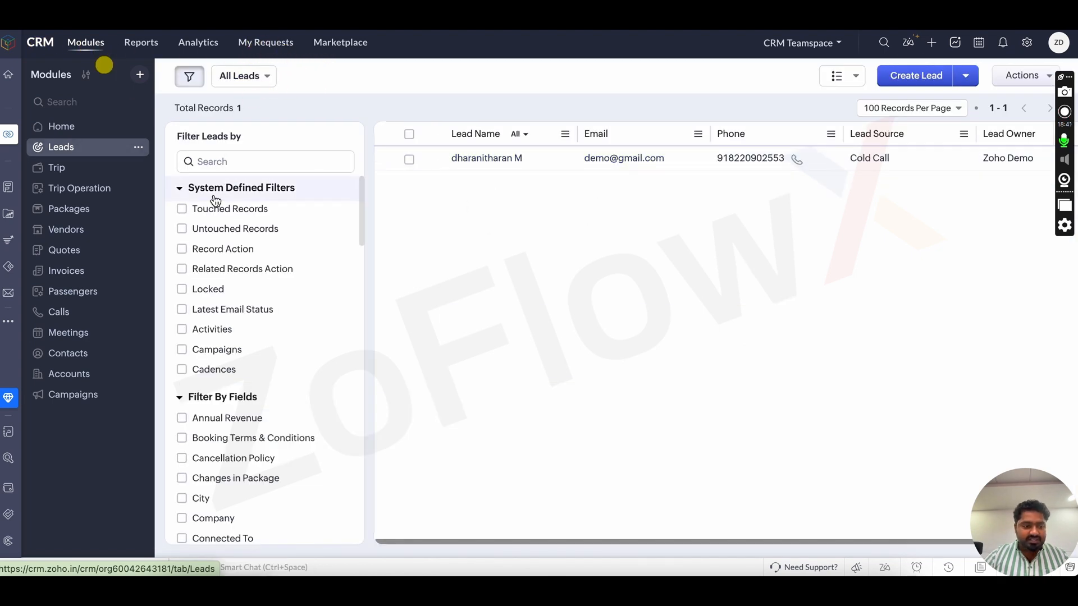
click(77, 173)
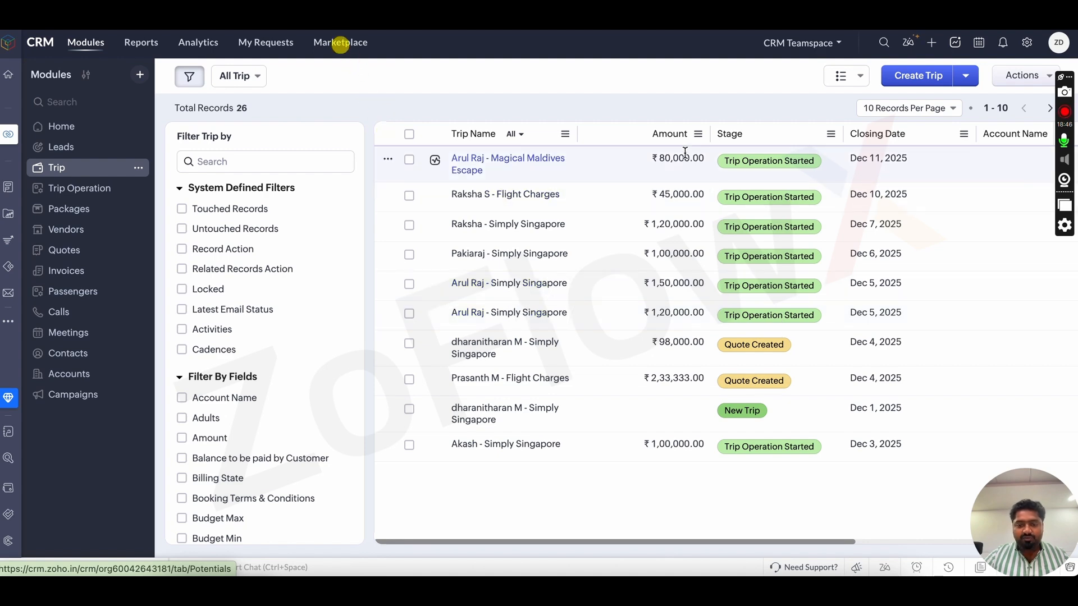
scroll(813, 292, right, 10)
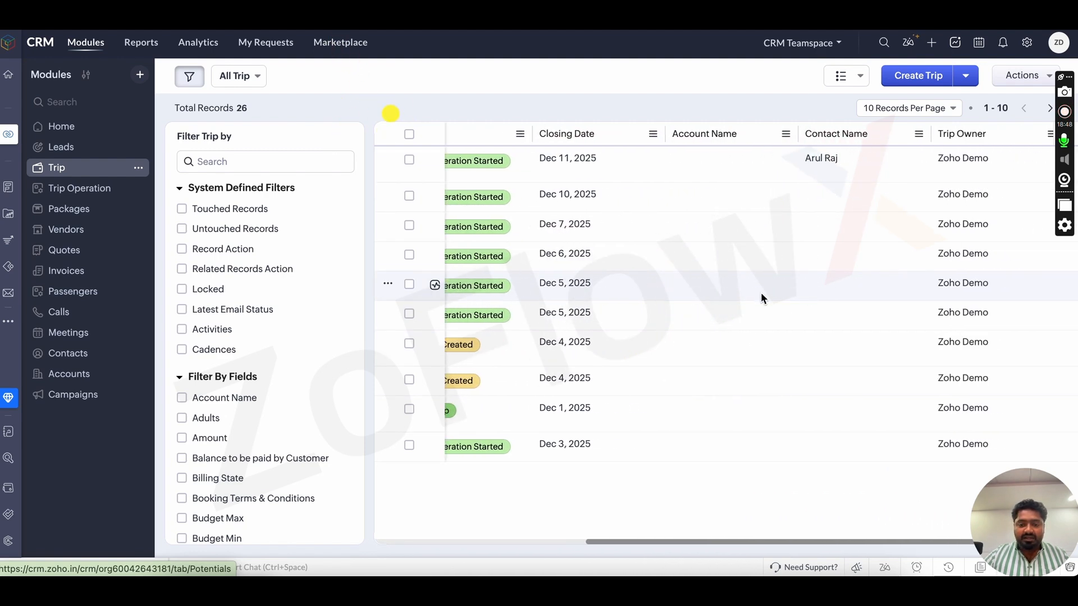
scroll(854, 320, right, 2)
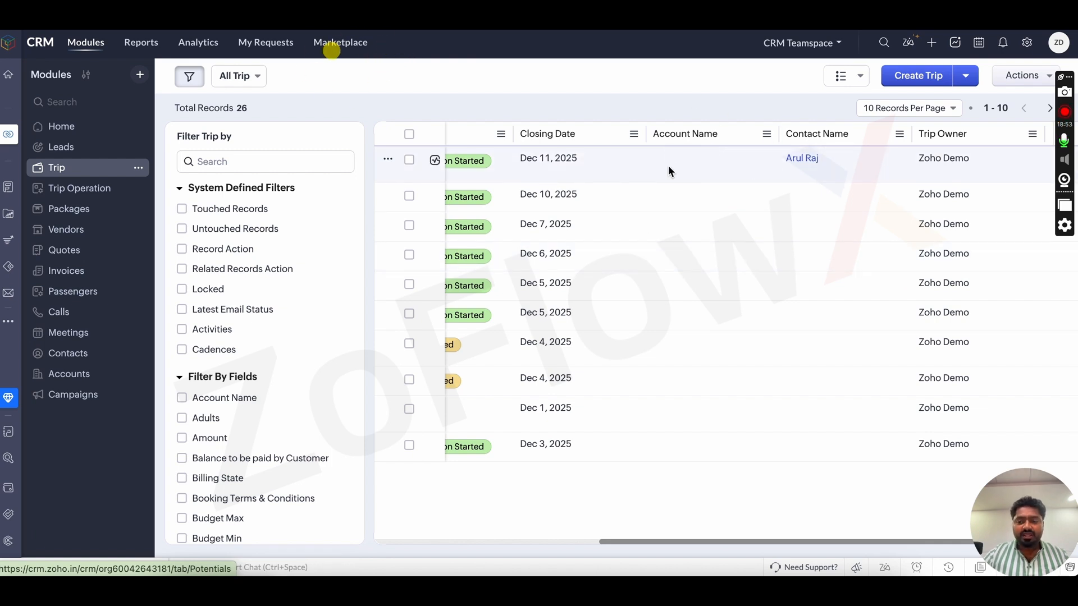
key(alt+Left)
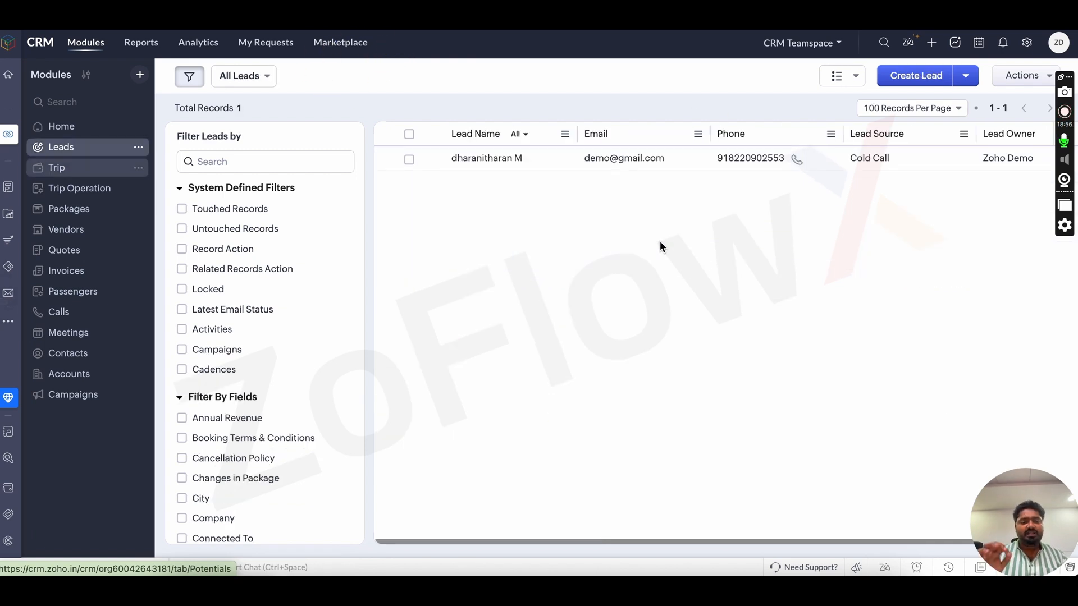